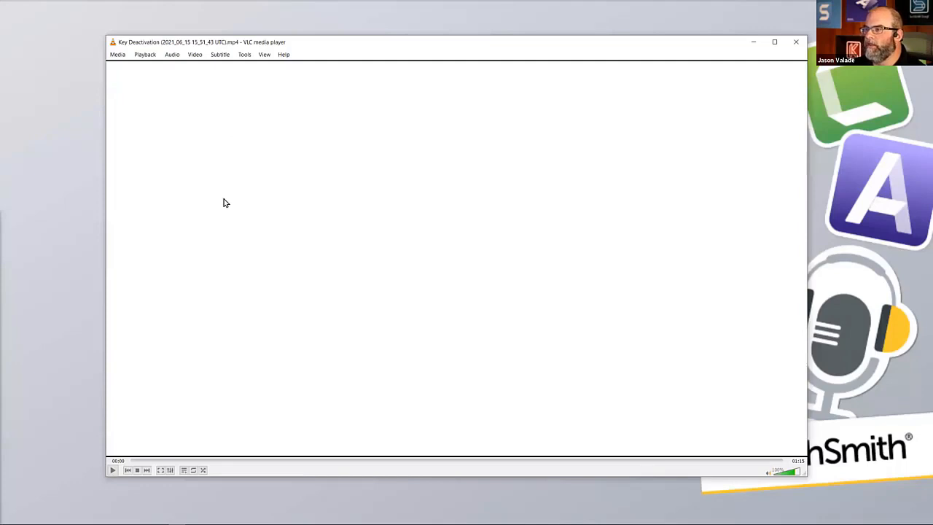
# Play the finished Key Deactivation video through and close the media player.
pyautogui.click(113, 470)
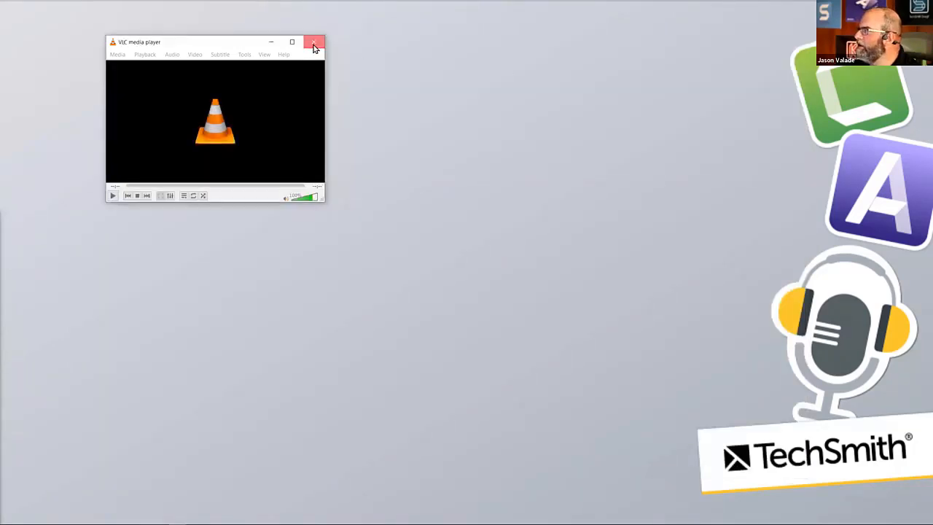
pyautogui.click(314, 45)
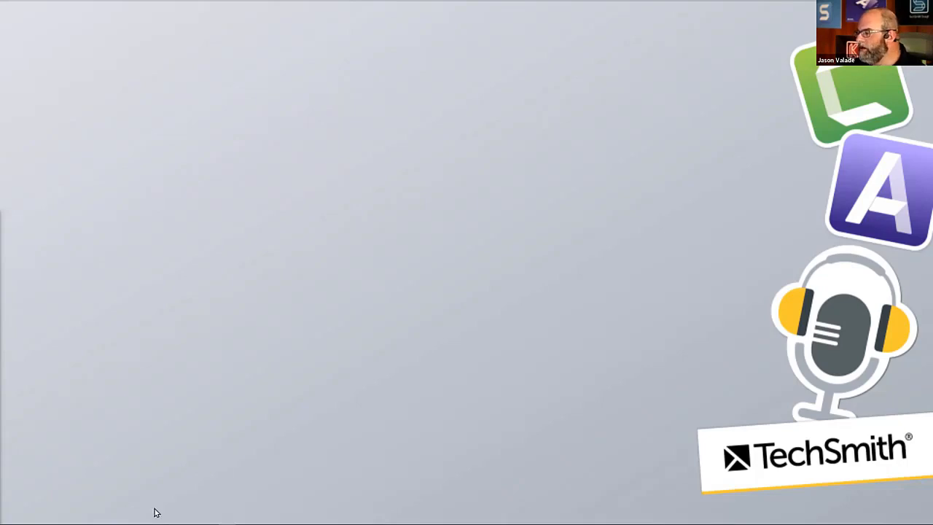
# Switch to Chrome and review the TechSmith support article on deactivating Snagit 2021 licenses, down to its offline deactivation section.
pyautogui.moveTo(46, 516)
pyautogui.moveTo(92, 516)
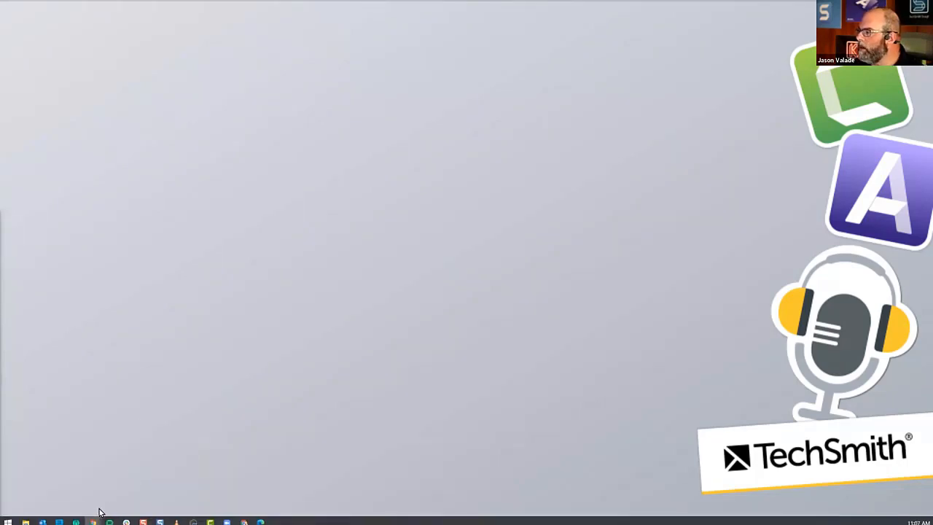
pyautogui.click(65, 475)
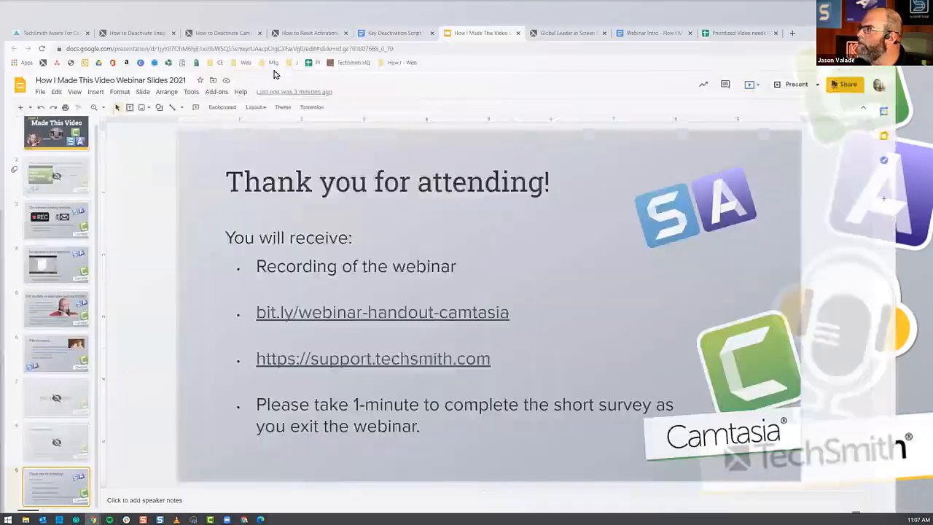
pyautogui.click(150, 10)
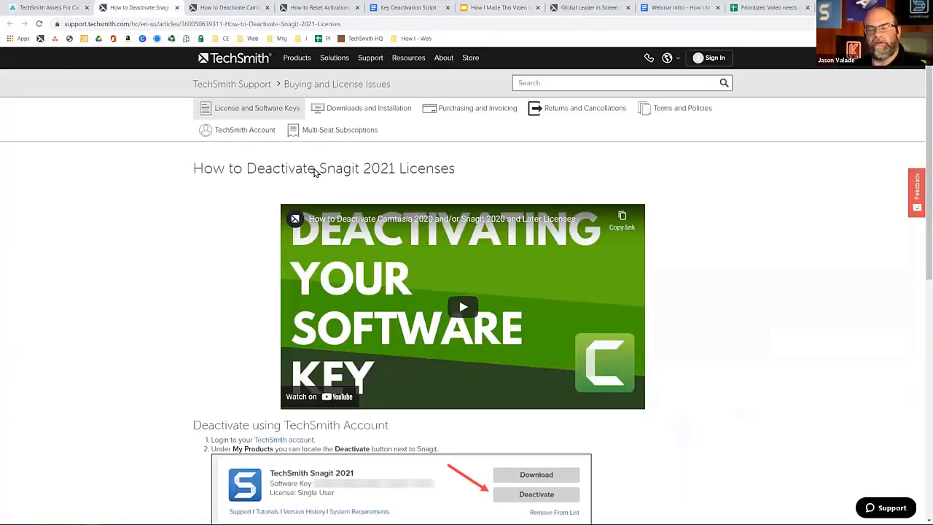
pyautogui.scroll(-3, 539, 248)
pyautogui.scroll(-2, 539, 248)
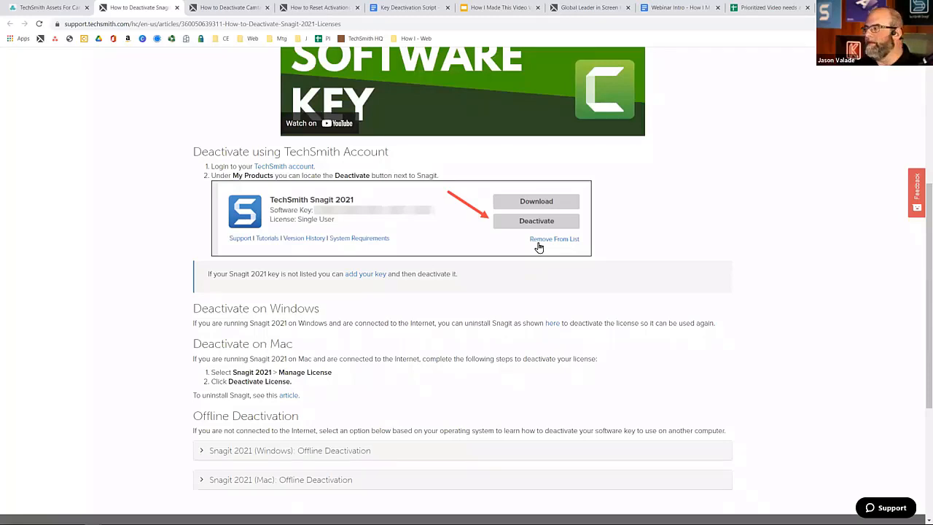
pyautogui.scroll(-1, 605, 229)
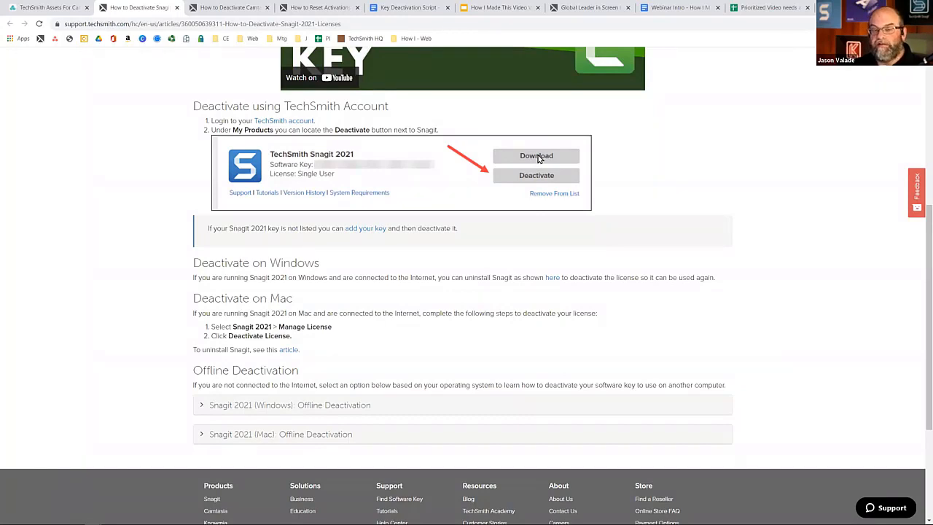
# Review the support articles on deactivating Camtasia 2020 licenses and resetting Snagit/Camtasia activations, then return to the Snagit article.
pyautogui.click(237, 10)
pyautogui.scroll(-2, 262, 270)
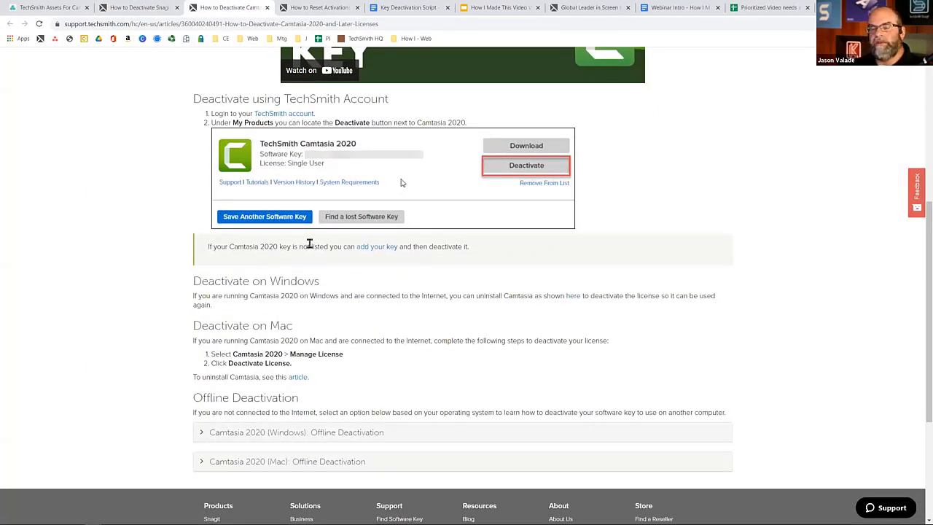
pyautogui.click(324, 11)
pyautogui.scroll(-1, 379, 206)
pyautogui.scroll(-3, 379, 205)
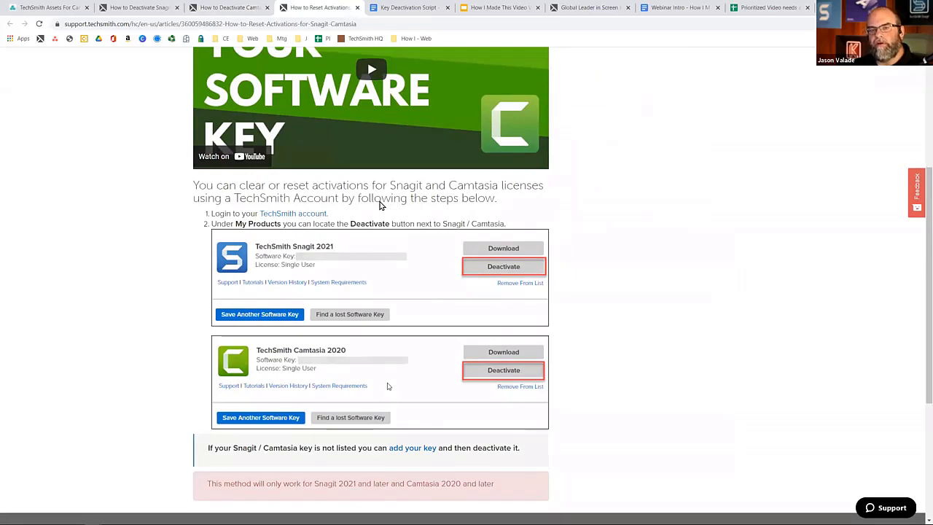
pyautogui.scroll(2, 379, 206)
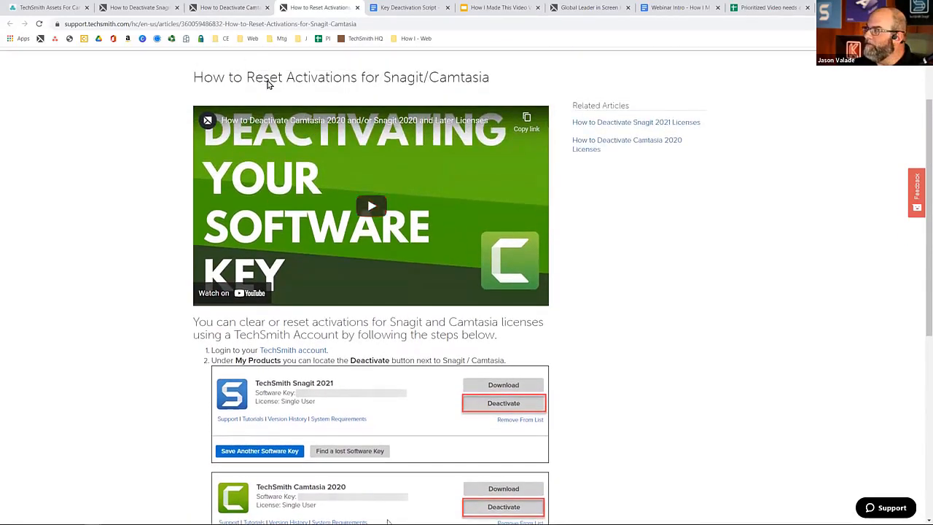
pyautogui.click(230, 8)
pyautogui.scroll(3, 245, 151)
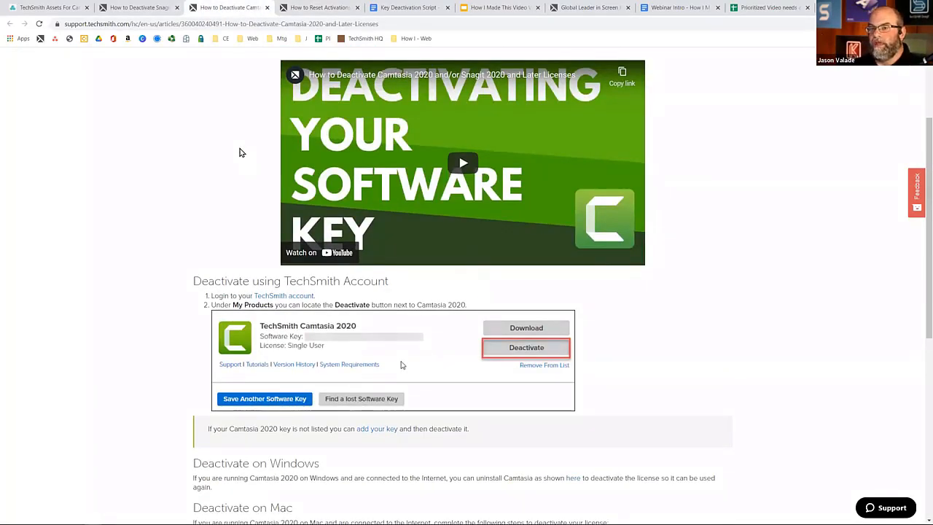
pyautogui.click(146, 9)
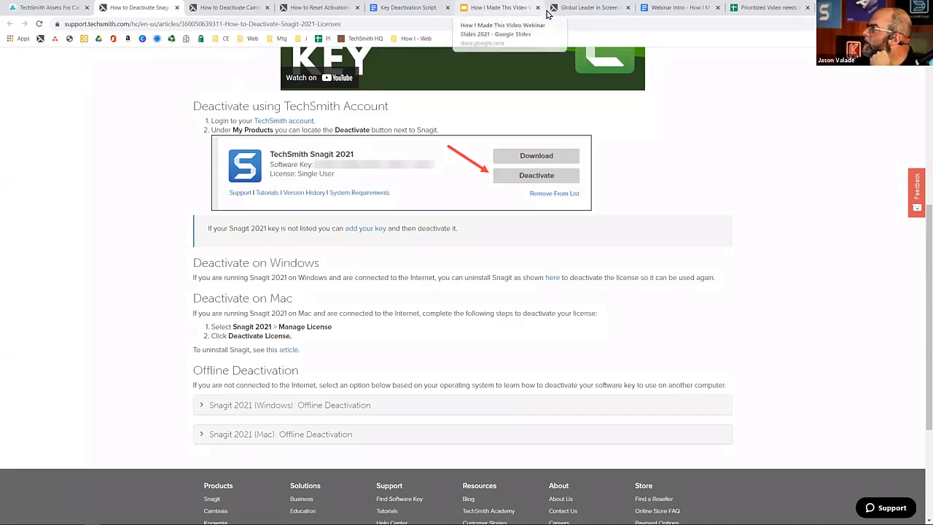
# Show the Key Deactivation Script document and close the Webinar Intro document.
pyautogui.click(412, 7)
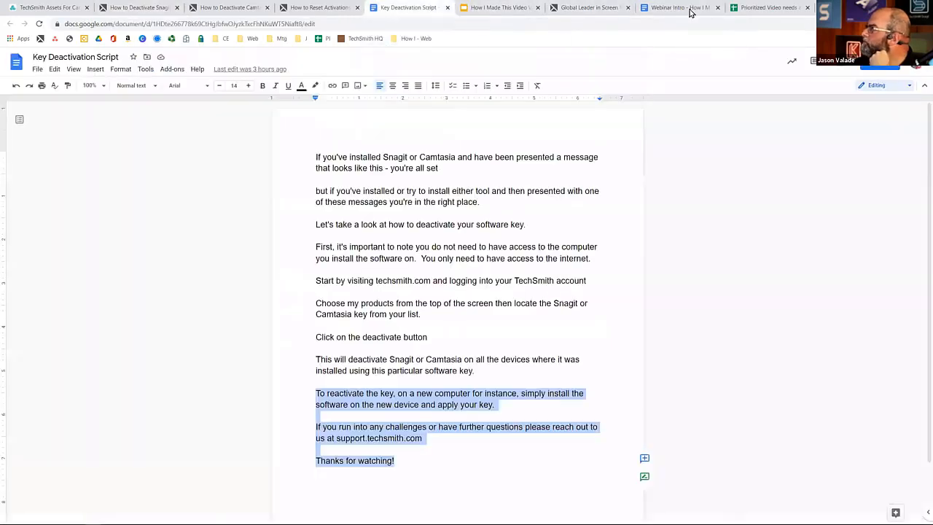
pyautogui.click(717, 8)
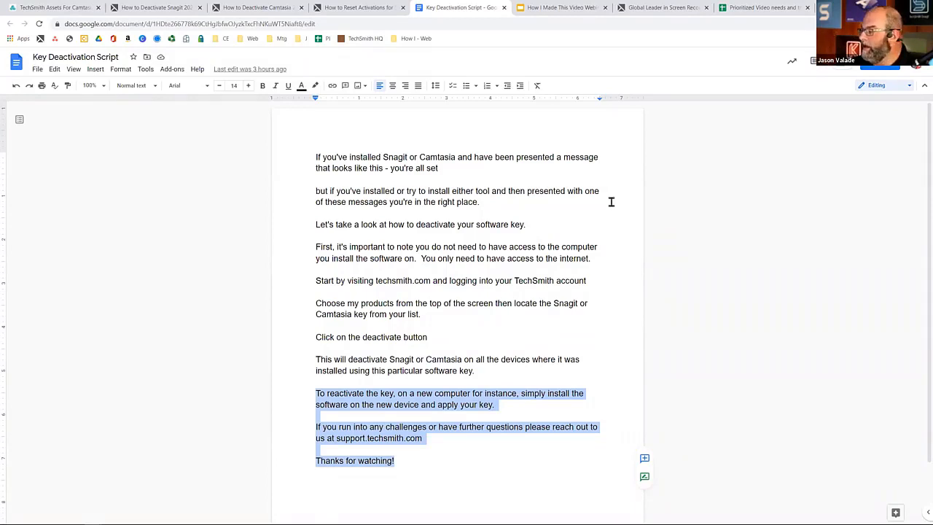
# Bring up Audiate and arrange it side by side with the Key Deactivation Script document, script on the left half.
pyautogui.moveTo(326, 512)
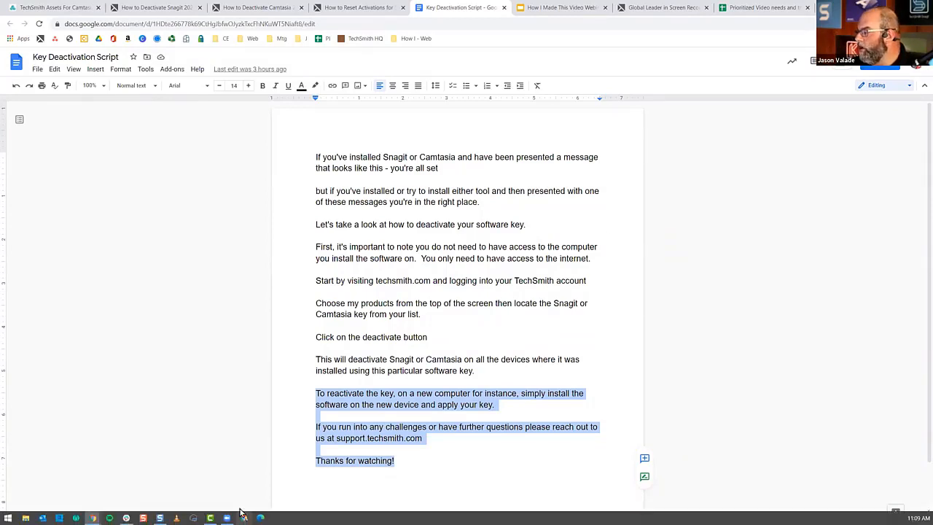
pyautogui.moveTo(127, 513)
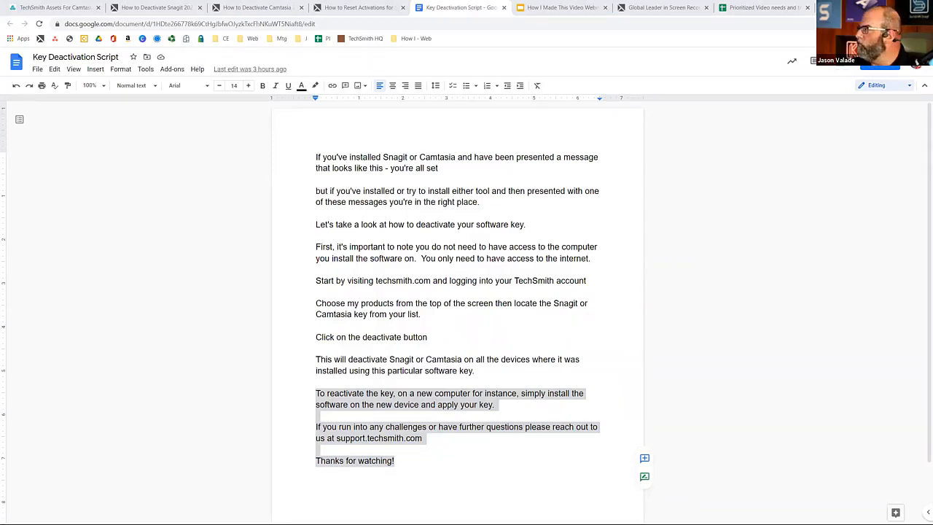
pyautogui.moveTo(0, 50); pyautogui.dragTo(307, 51)
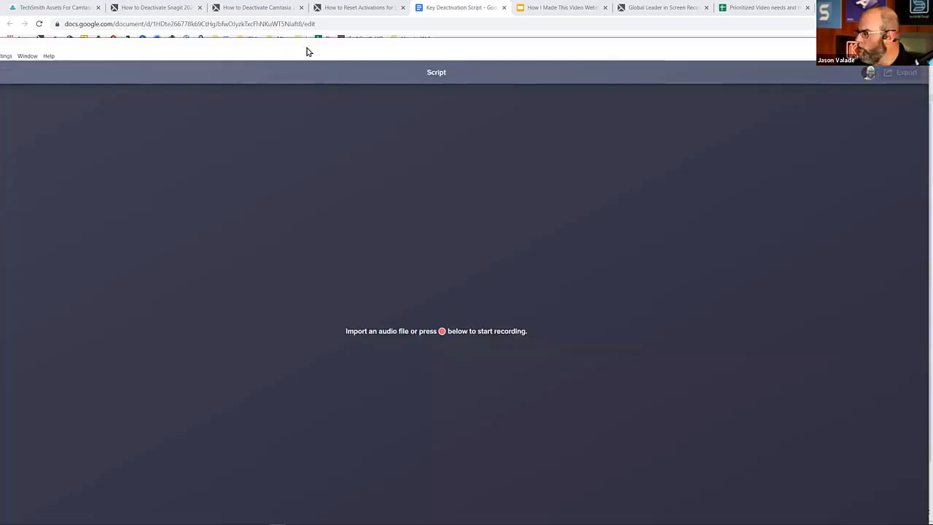
pyautogui.press('super+Right')
pyautogui.click(168, 115)
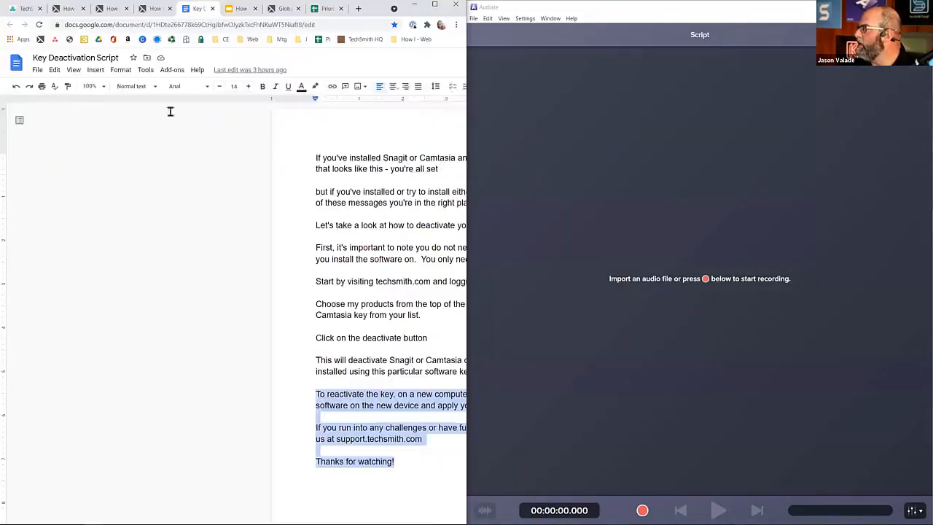
# Open the recent Key Deactivation - Webinar project in Audiate and show the end of its transcript.
pyautogui.click(474, 19)
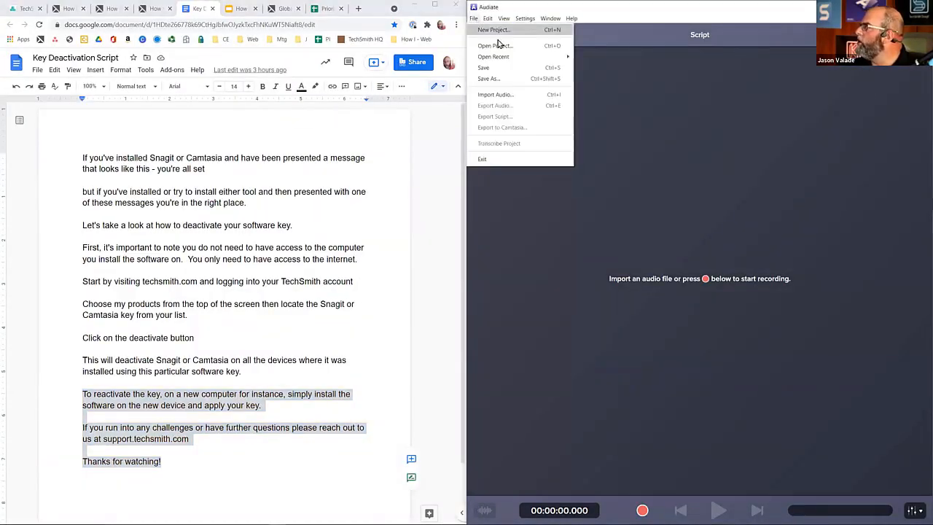
pyautogui.moveTo(572, 59)
pyautogui.click(612, 57)
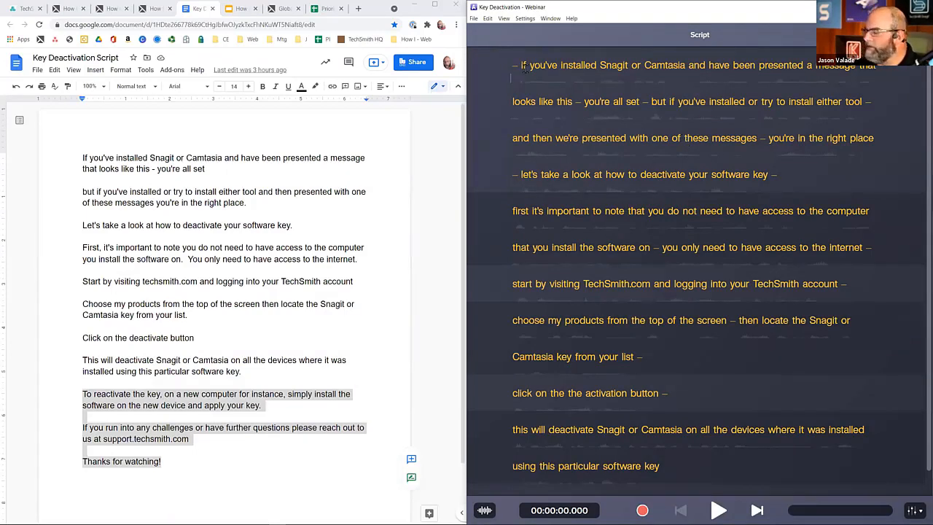
pyautogui.scroll(-1, 596, 91)
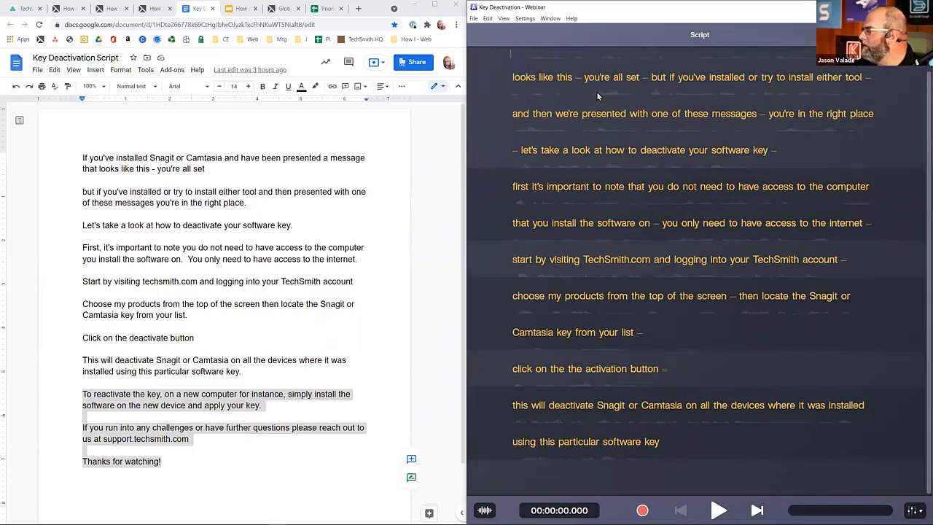
# Record the remaining script narration after the last word "key", from "To reactivate the key" through "Thanks for watching".
pyautogui.click(208, 396)
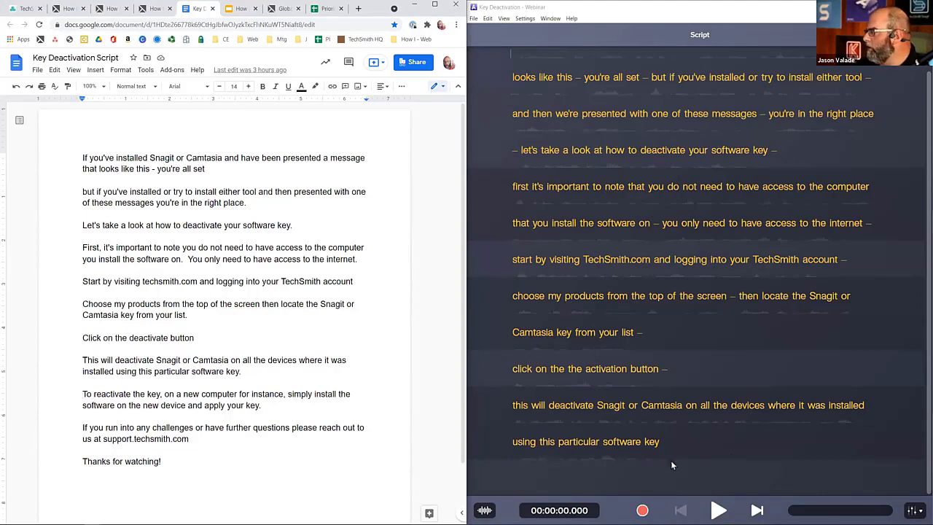
pyautogui.click(722, 442)
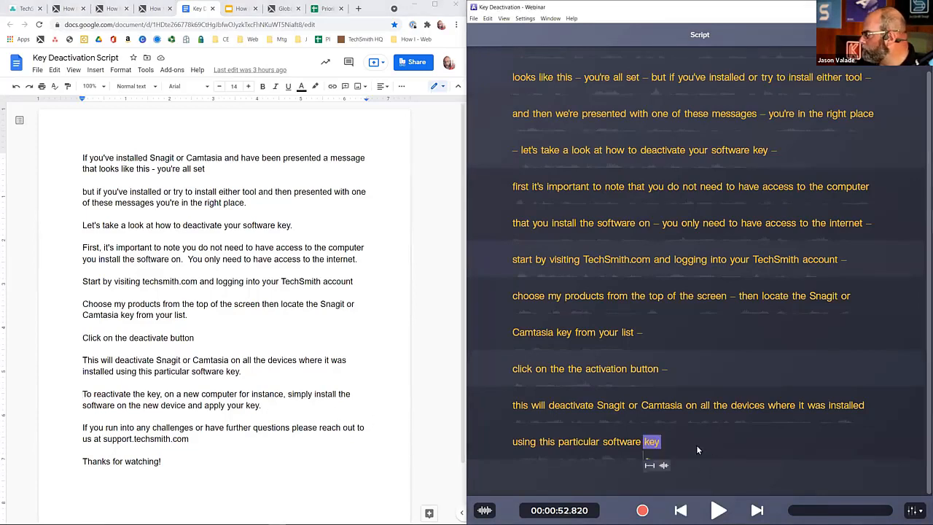
pyautogui.press('space')
pyautogui.press('space')
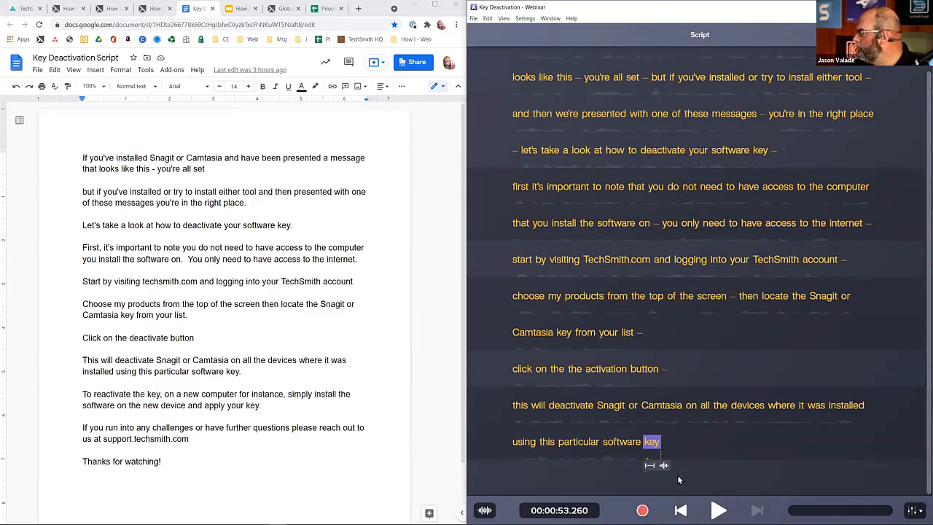
pyautogui.click(642, 511)
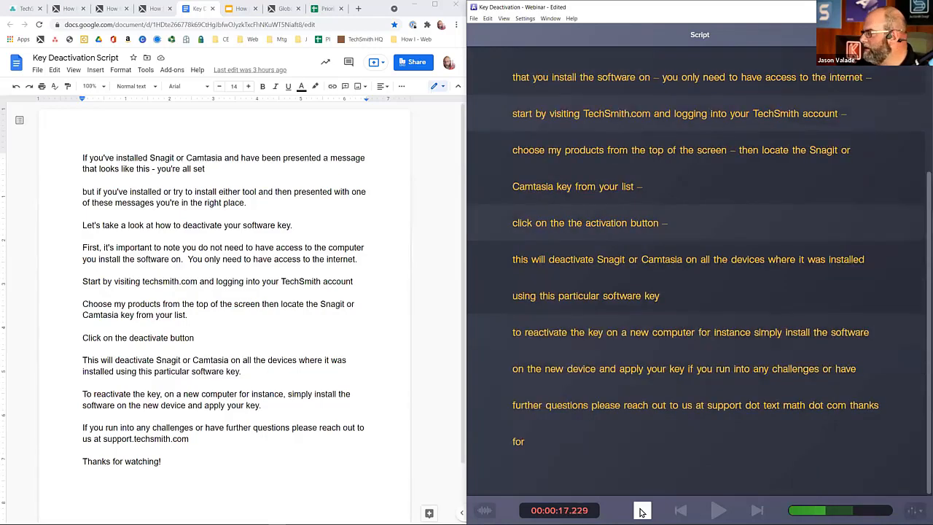
pyautogui.click(641, 511)
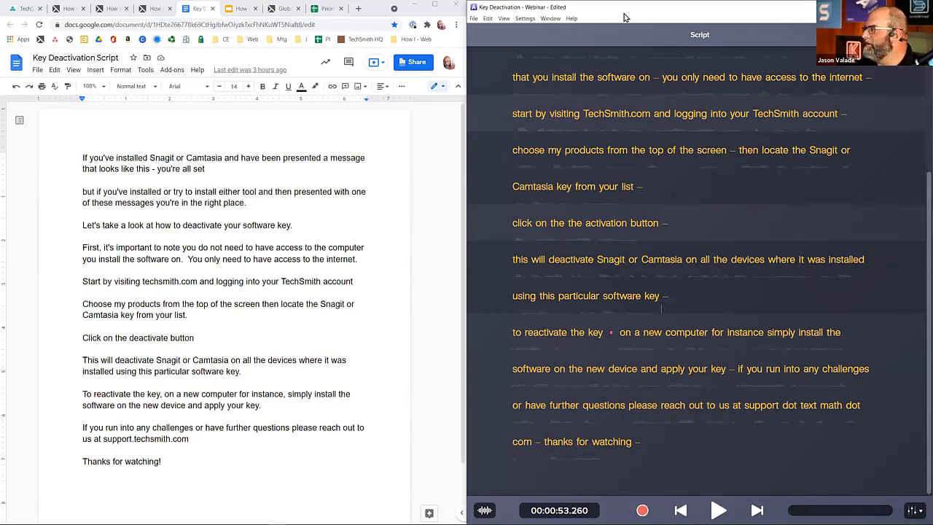
# Maximize the Audiate window and play the narration from the opening word "if" through "looks like this".
pyautogui.click(901, 6)
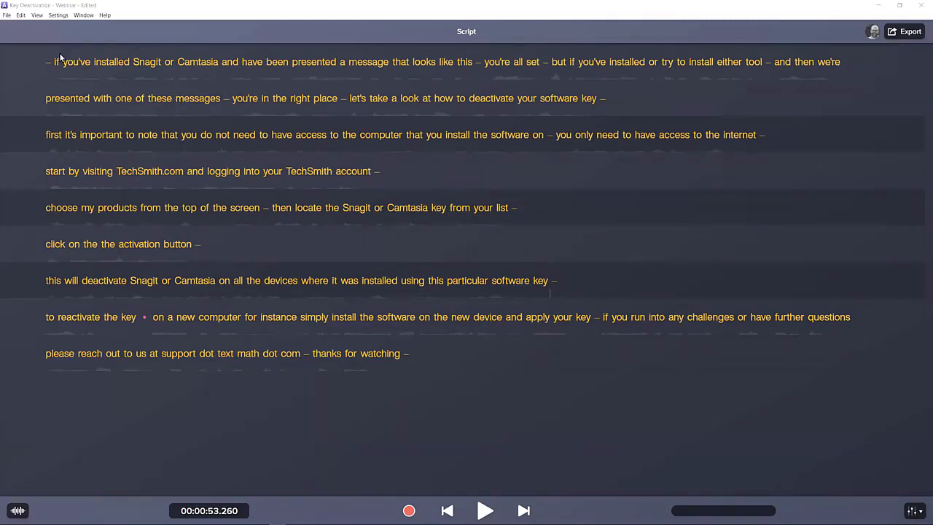
pyautogui.click(56, 62)
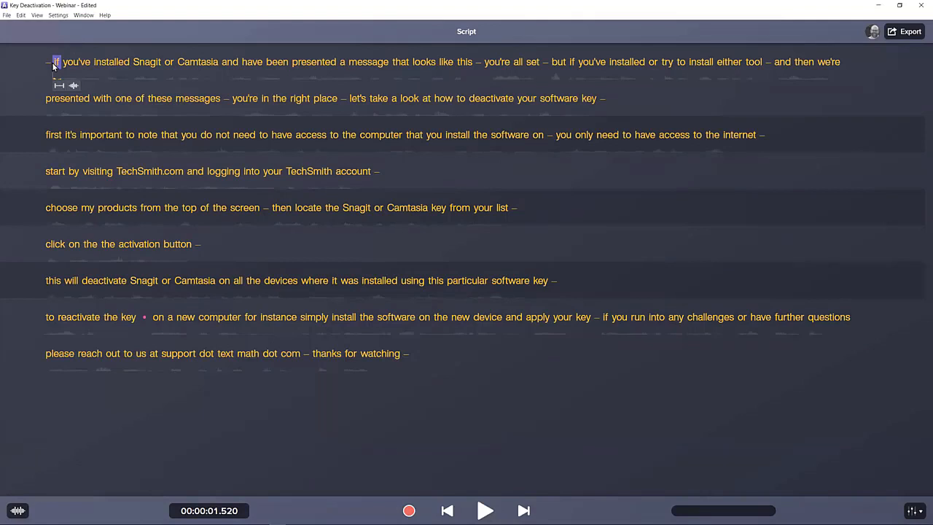
pyautogui.press('space')
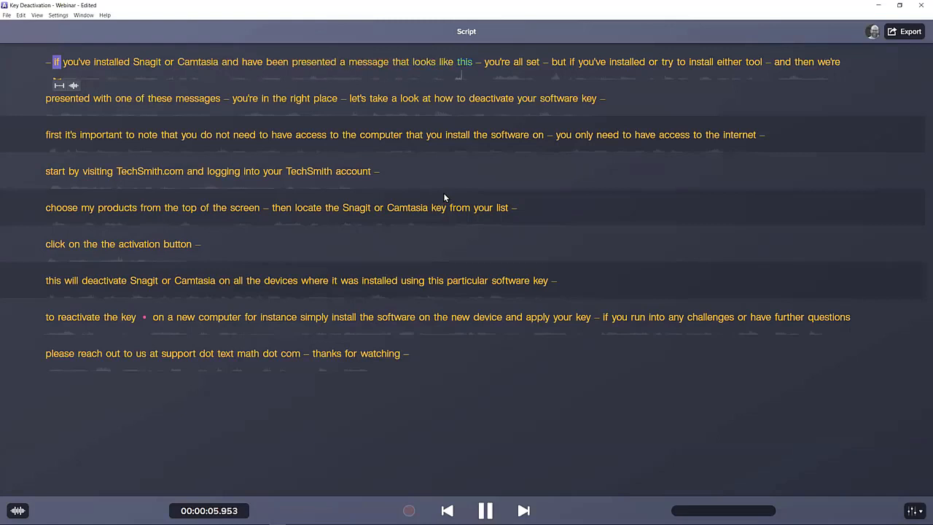
pyautogui.press('space')
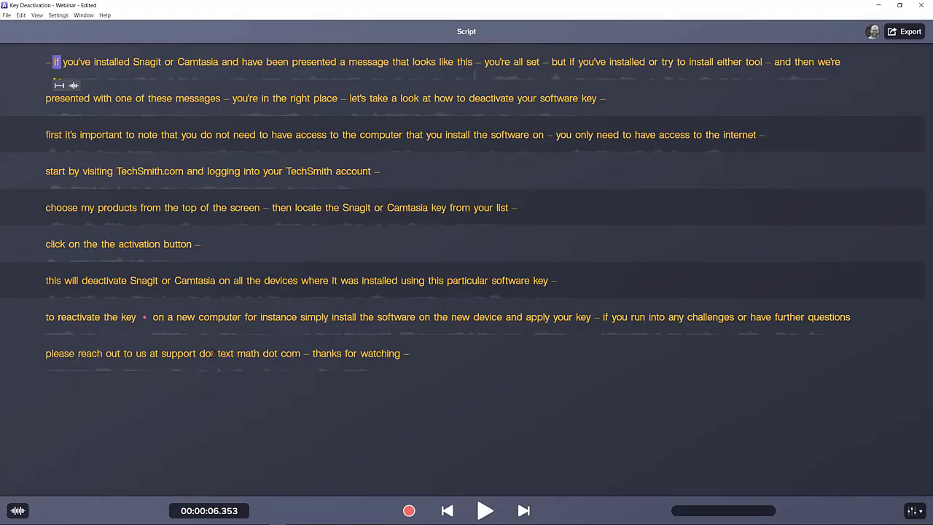
# Replace the transcribed words "support dot text math dot com" with the custom word "support.techsmith.com".
pyautogui.moveTo(161, 349); pyautogui.dragTo(291, 353)
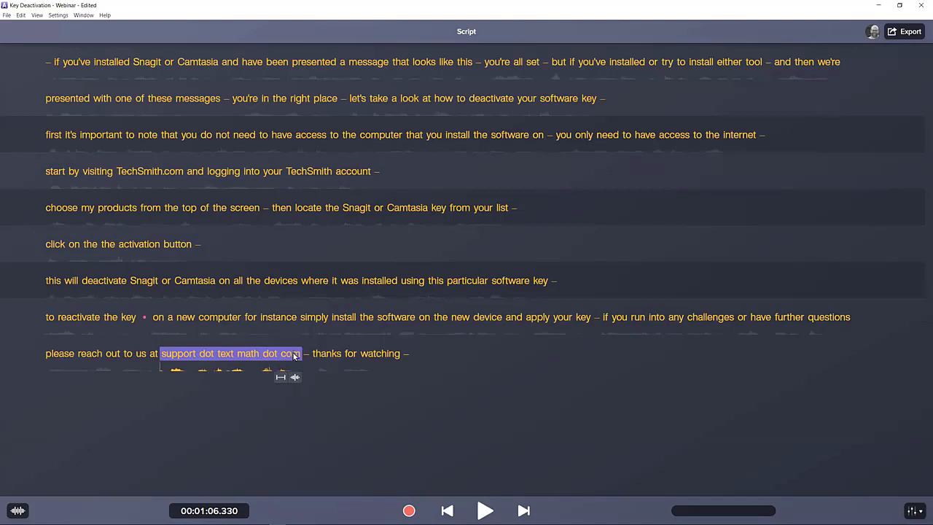
pyautogui.rightClick(293, 354)
pyautogui.click(308, 359)
pyautogui.write('suppo')
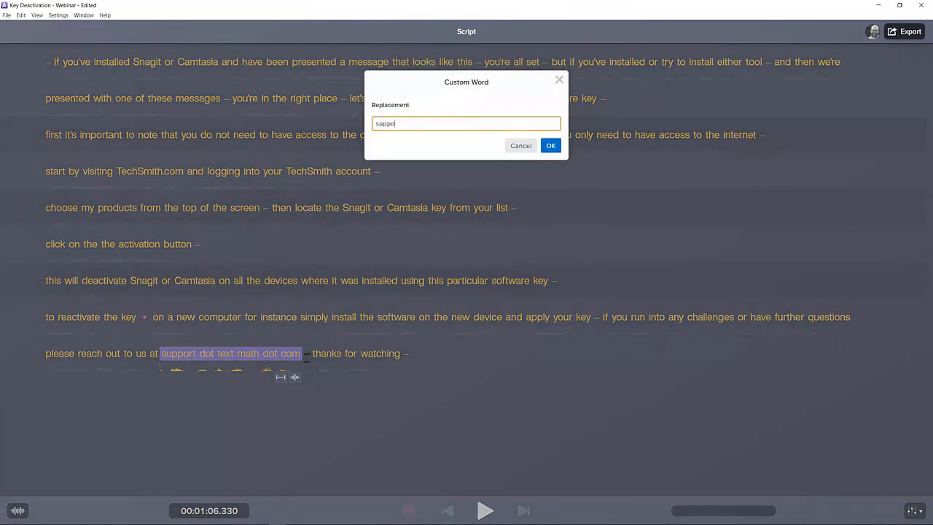
pyautogui.write('rt.techsmith.com')
pyautogui.press('Return')
pyautogui.click(307, 355)
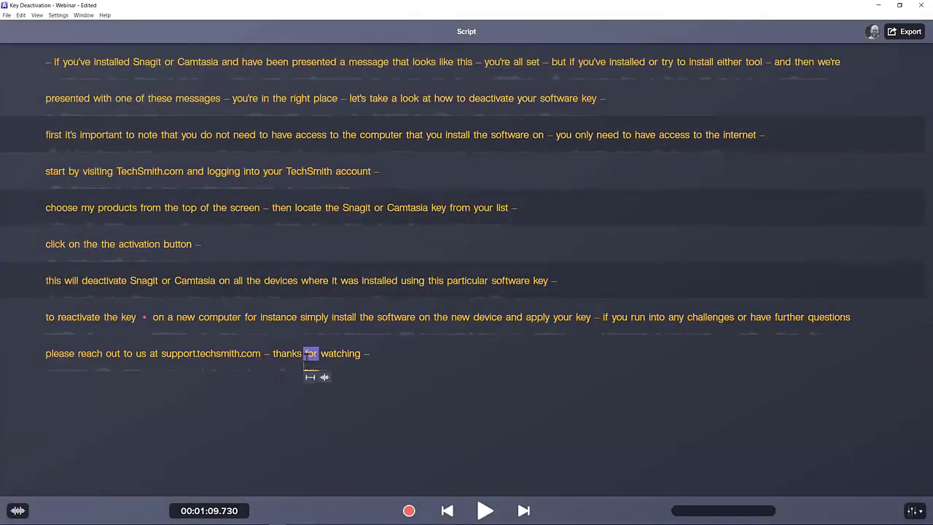
pyautogui.click(206, 357)
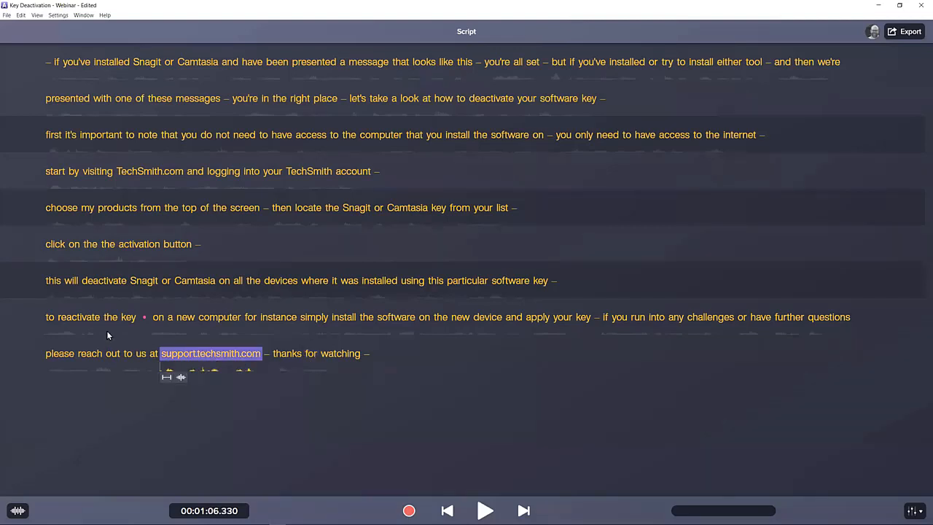
pyautogui.click(167, 319)
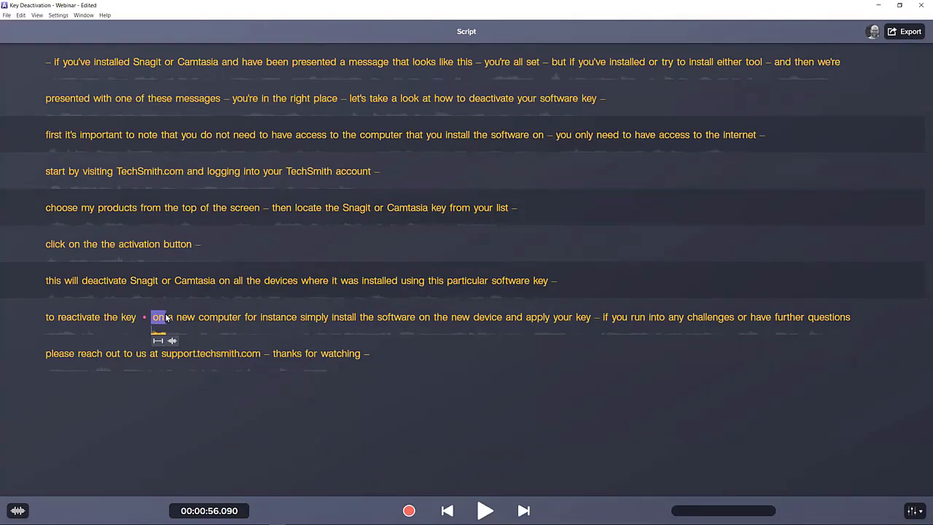
pyautogui.click(186, 318)
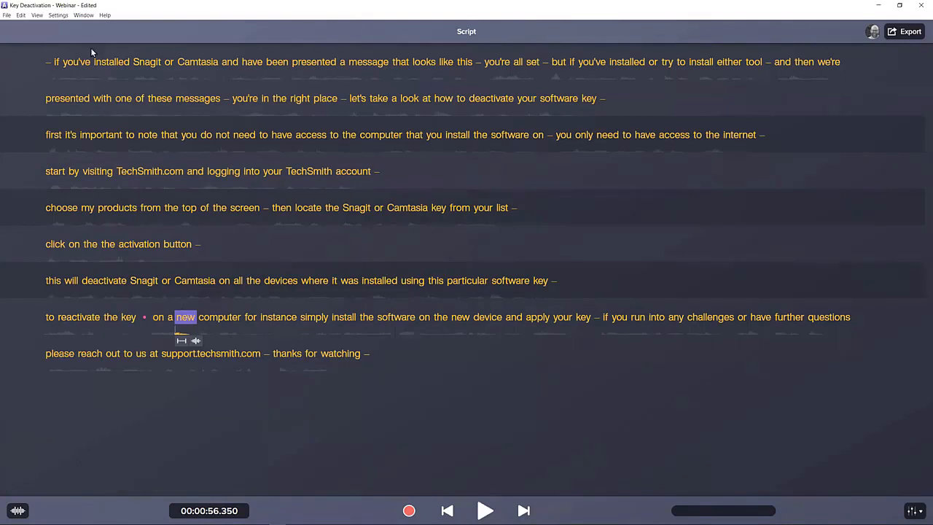
pyautogui.click(7, 15)
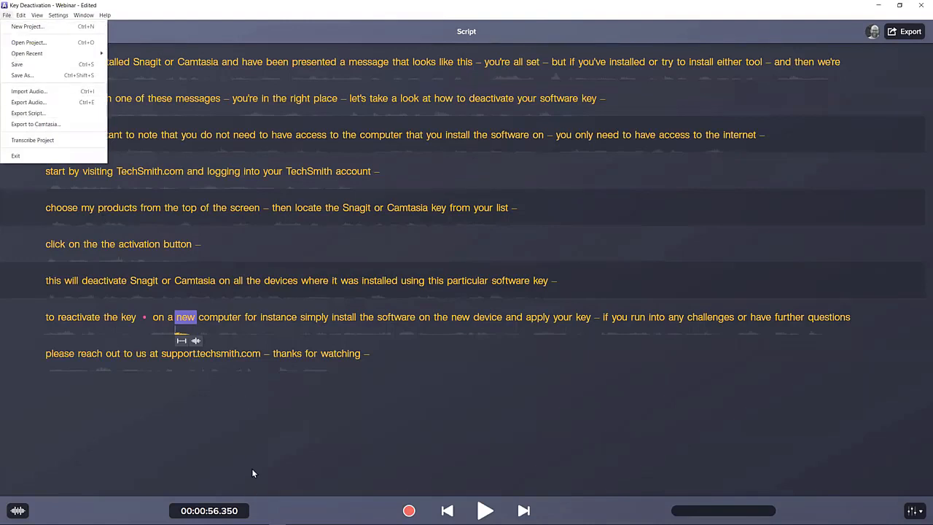
pyautogui.click(257, 404)
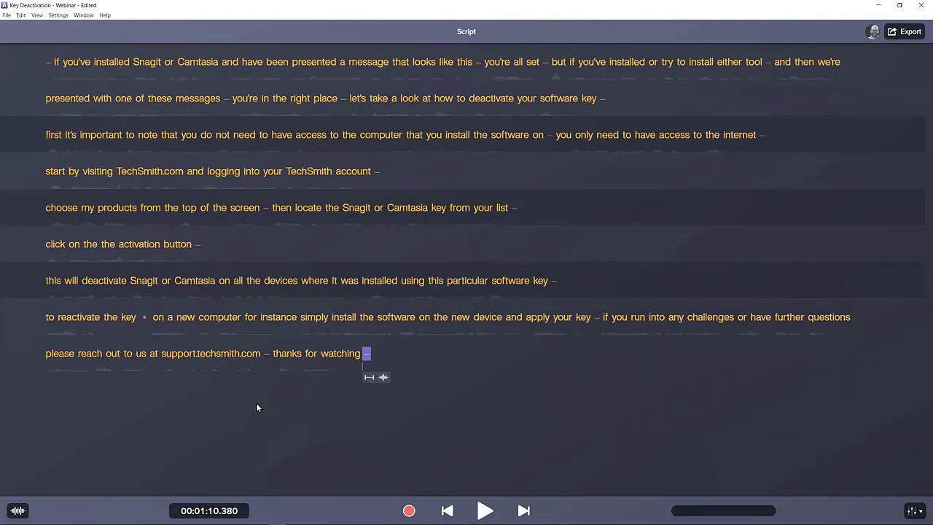
pyautogui.click(86, 61)
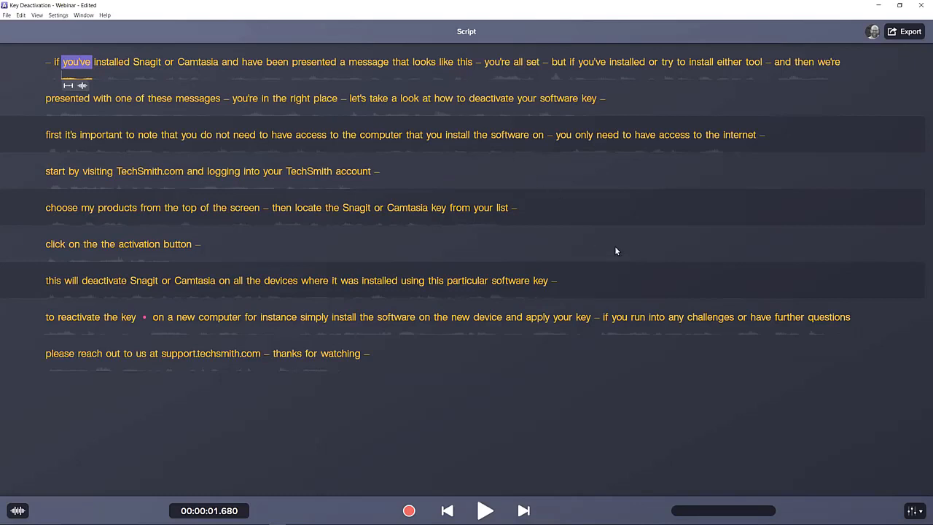
# Add an Equalizer effect to the narration with the Improve Male Voice preset.
pyautogui.click(913, 512)
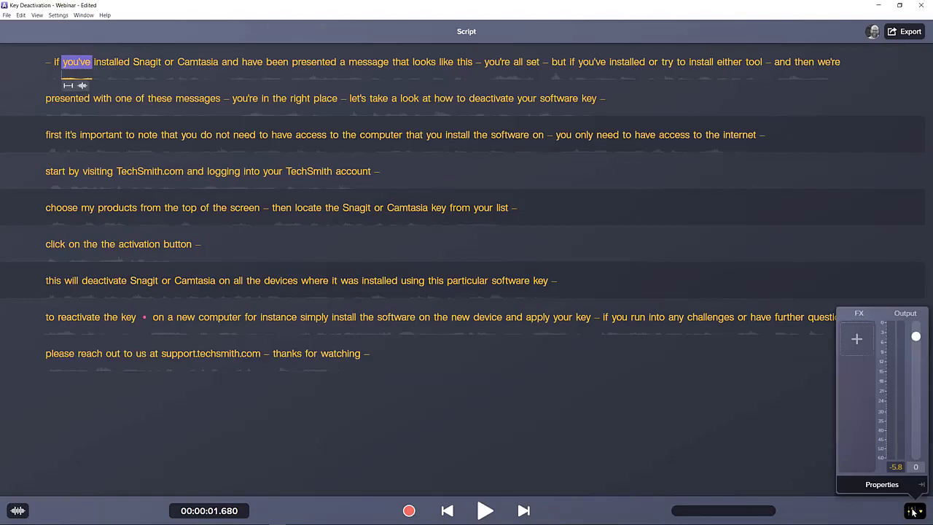
pyautogui.click(857, 339)
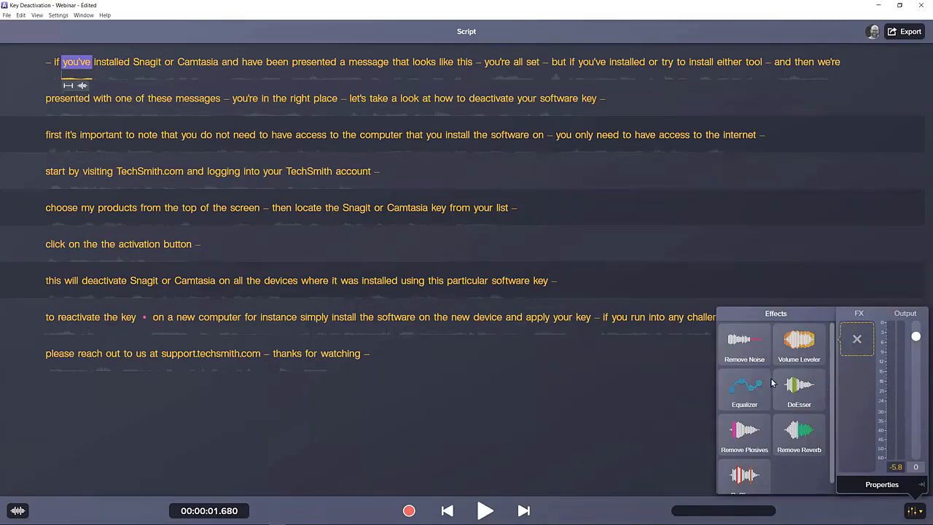
pyautogui.click(749, 383)
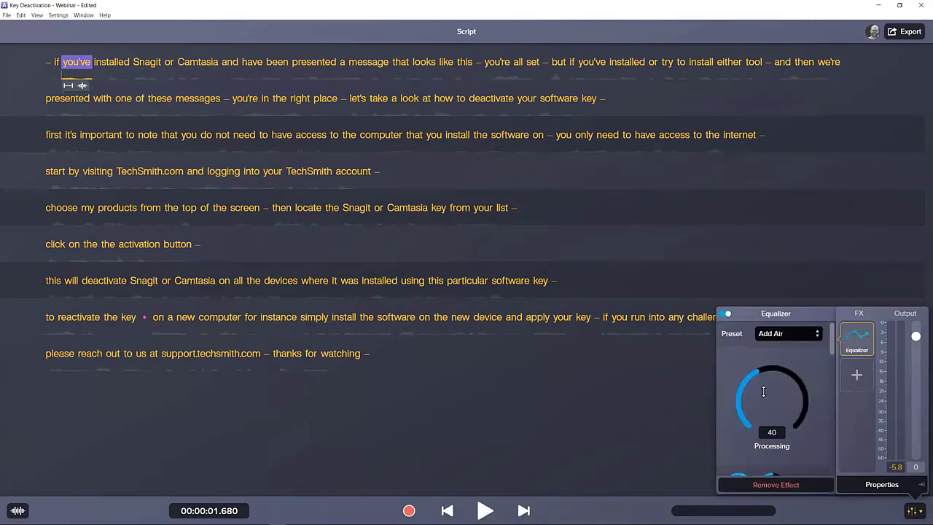
pyautogui.moveTo(764, 390); pyautogui.dragTo(765, 380)
pyautogui.click(780, 335)
pyautogui.scroll(-2, 777, 397)
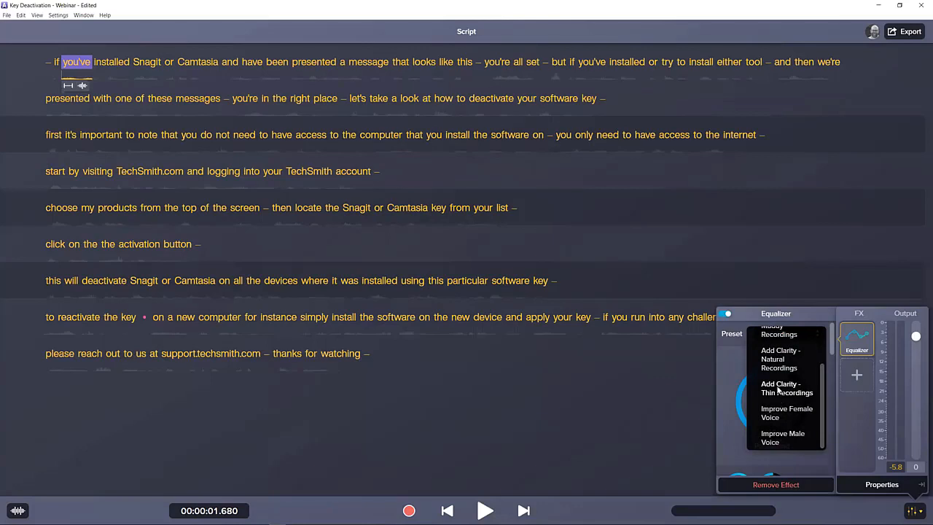
pyautogui.click(774, 436)
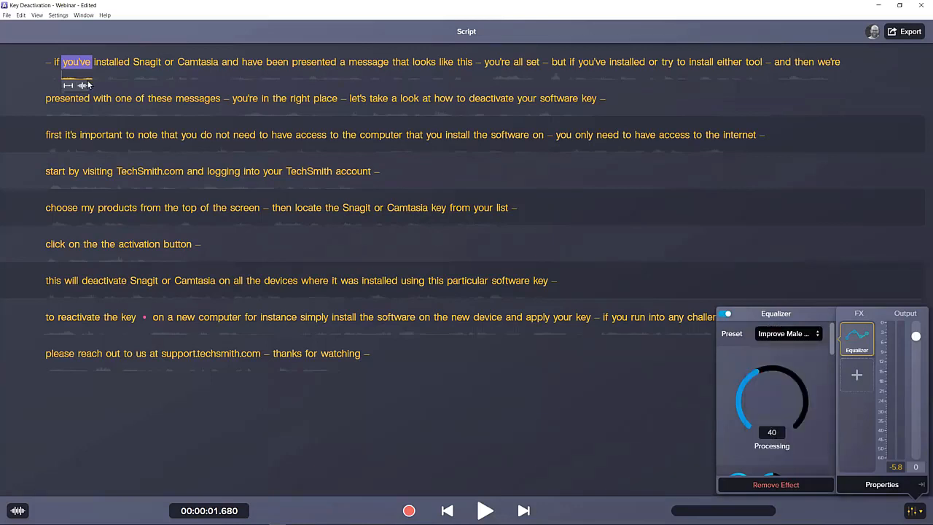
# Play the narration from its start, switching the Equalizer off and on to compare, and show the other available effects.
pyautogui.click(48, 64)
pyautogui.press('space')
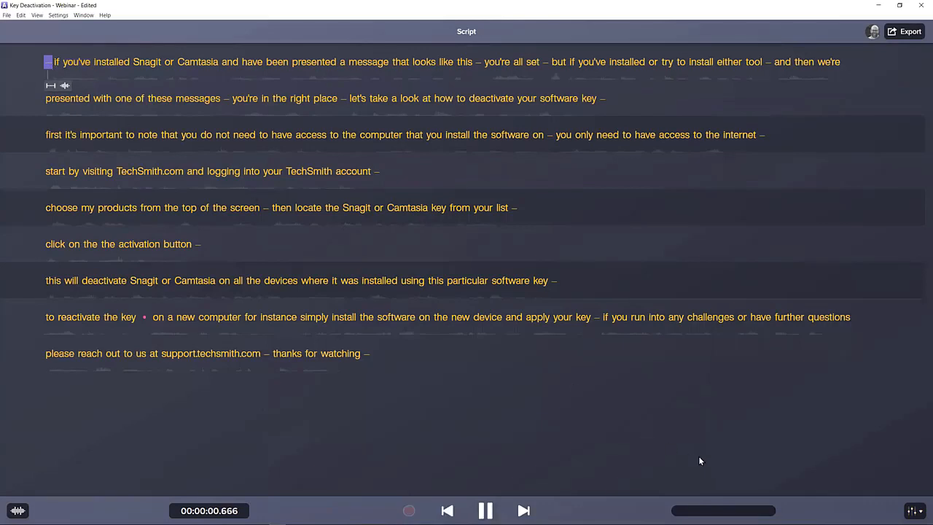
pyautogui.click(915, 510)
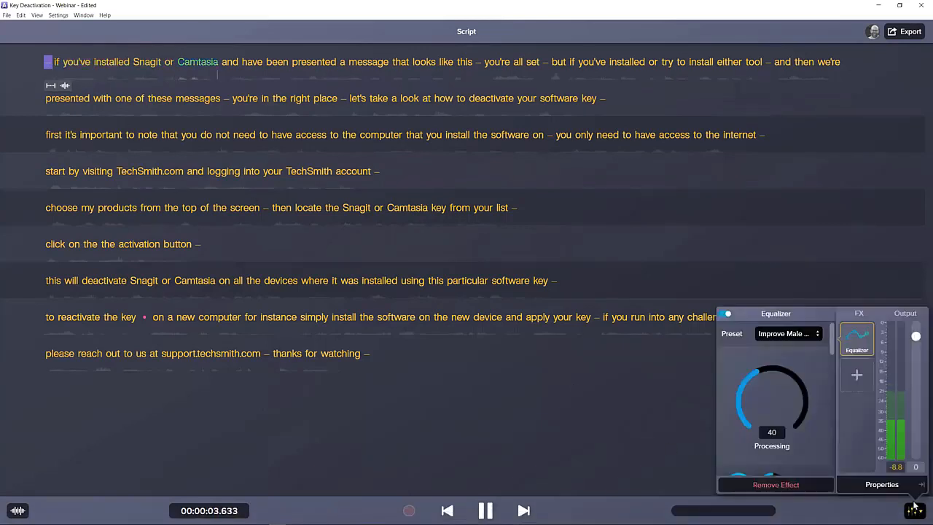
pyautogui.click(722, 316)
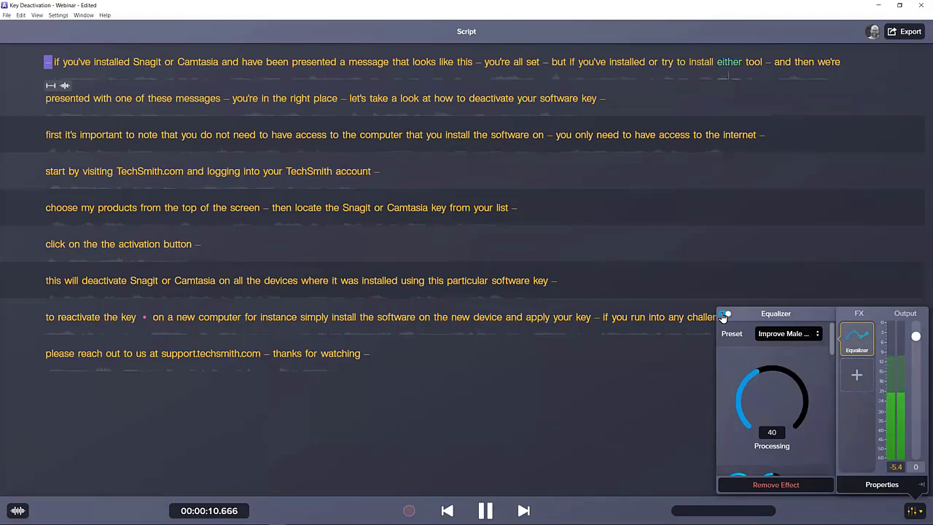
pyautogui.press('space')
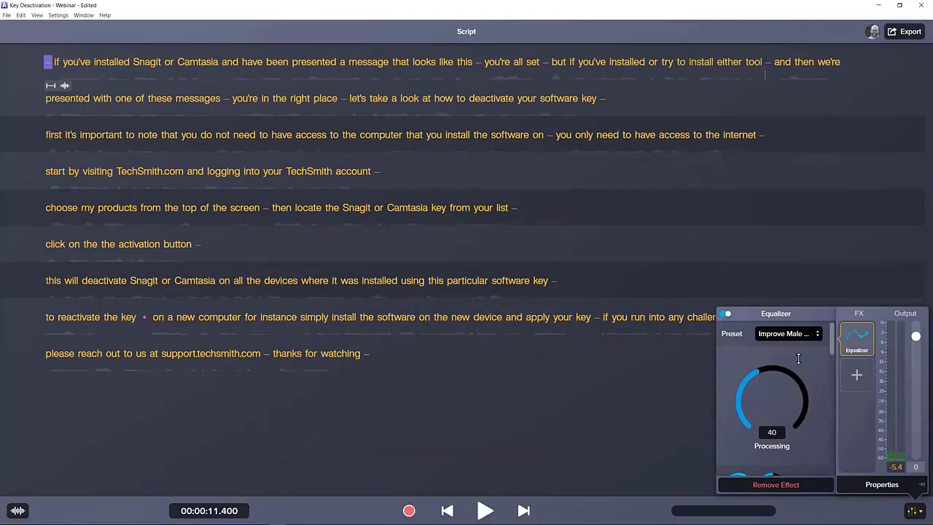
pyautogui.click(854, 375)
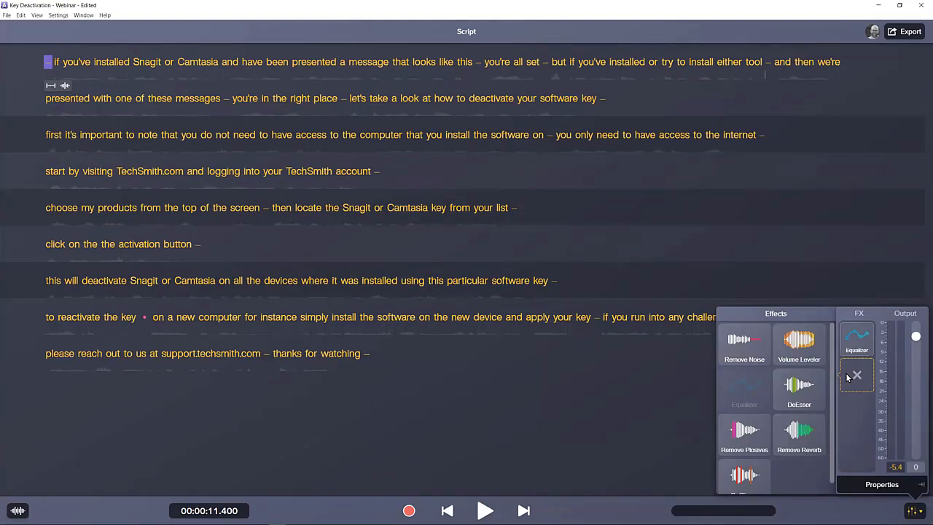
pyautogui.click(653, 403)
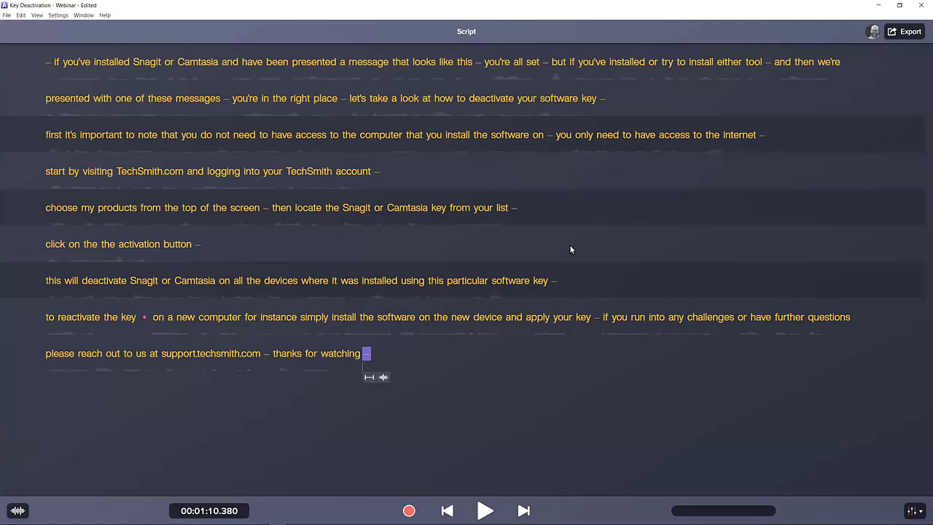
# Show the Media Bin and Timeline options for exporting the audio to a new Camtasia project, and cancel the export.
pyautogui.click(894, 33)
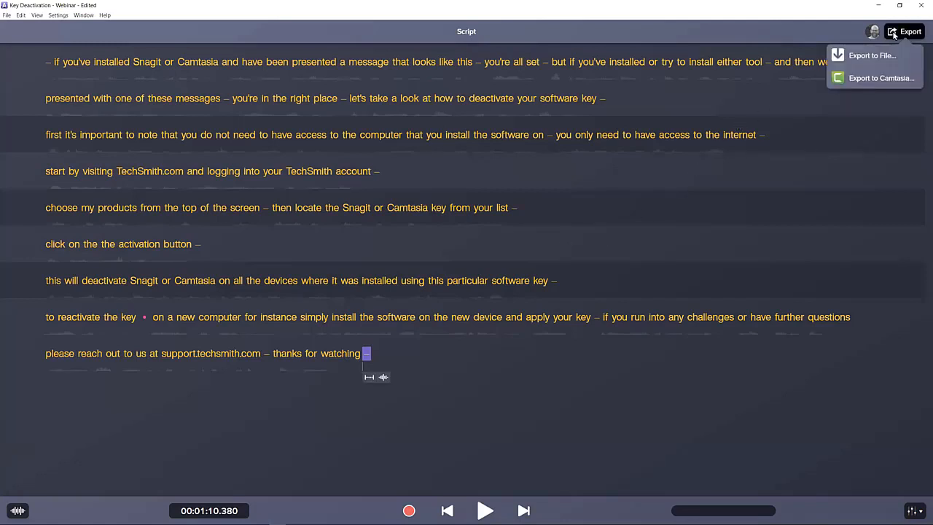
pyautogui.click(878, 78)
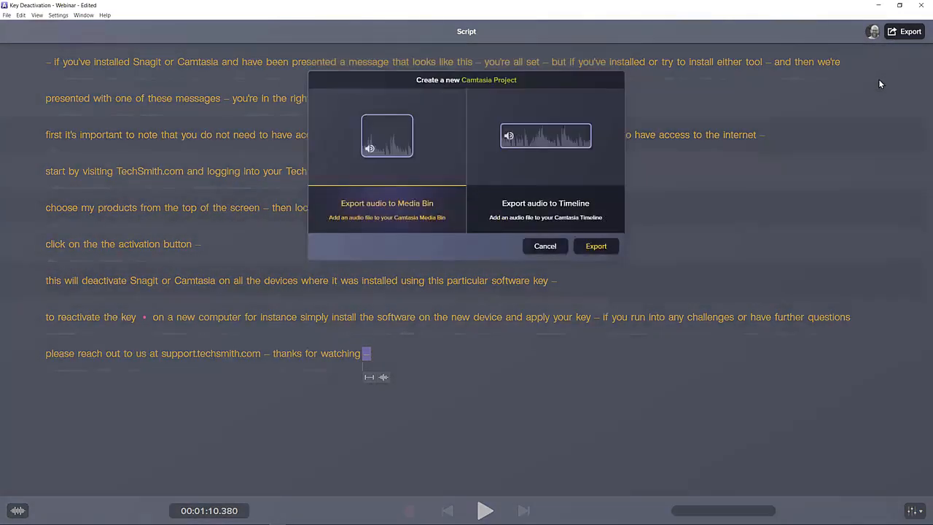
pyautogui.moveTo(196, 512)
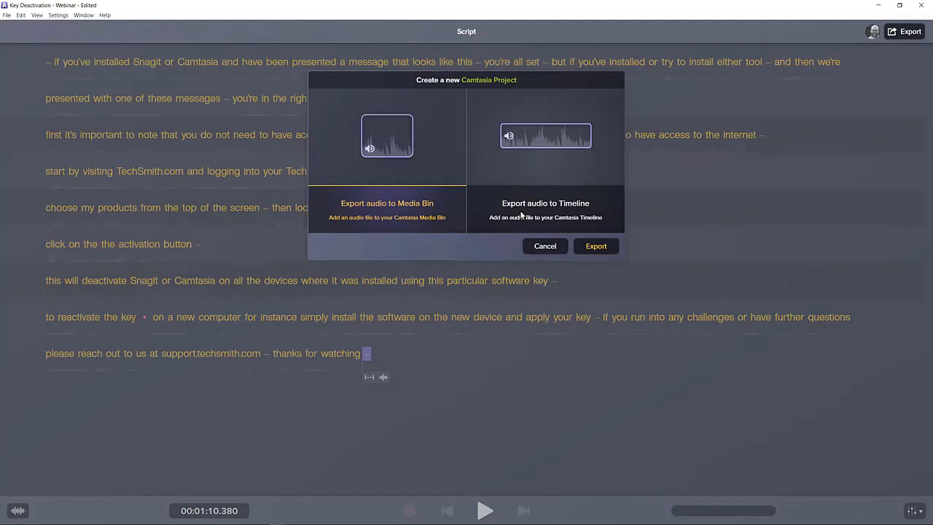
pyautogui.click(552, 246)
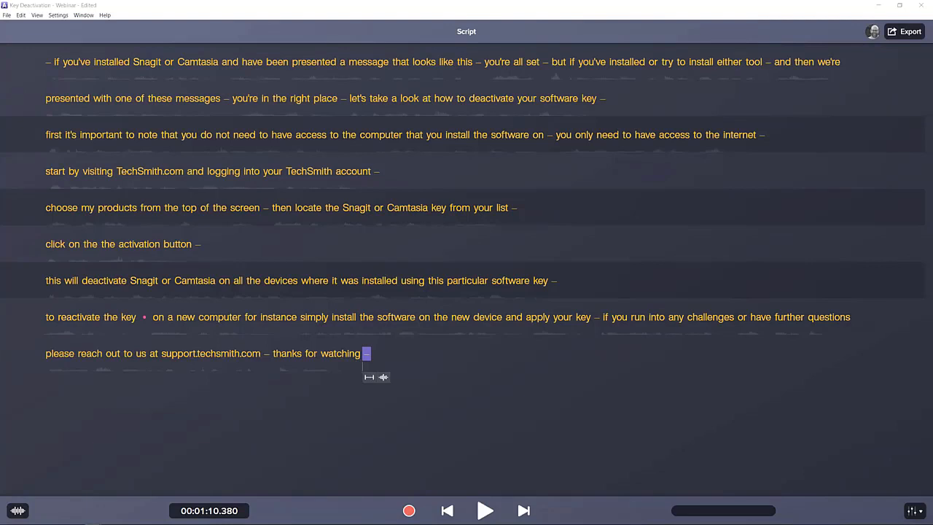
# Show the narration in the Waveform Editor and delete the line "click on the the activation button" from the script.
pyautogui.click(18, 510)
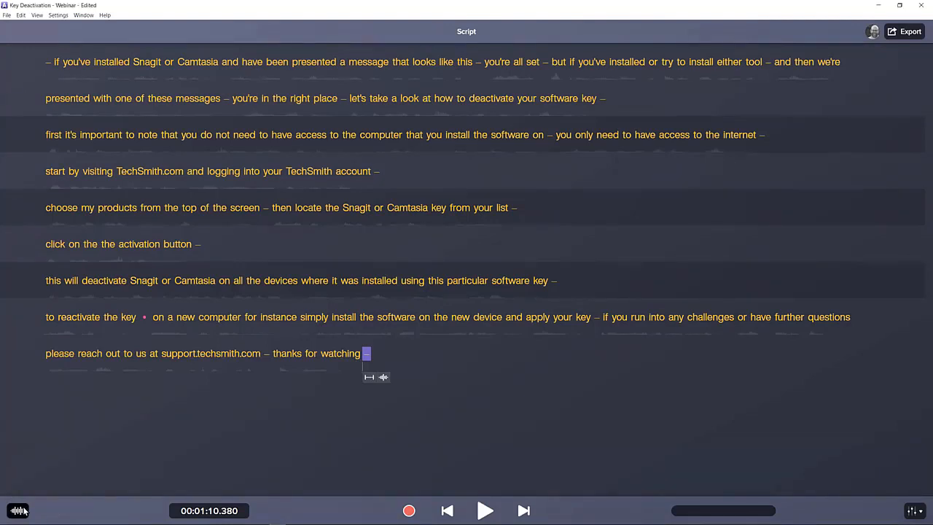
pyautogui.click(17, 511)
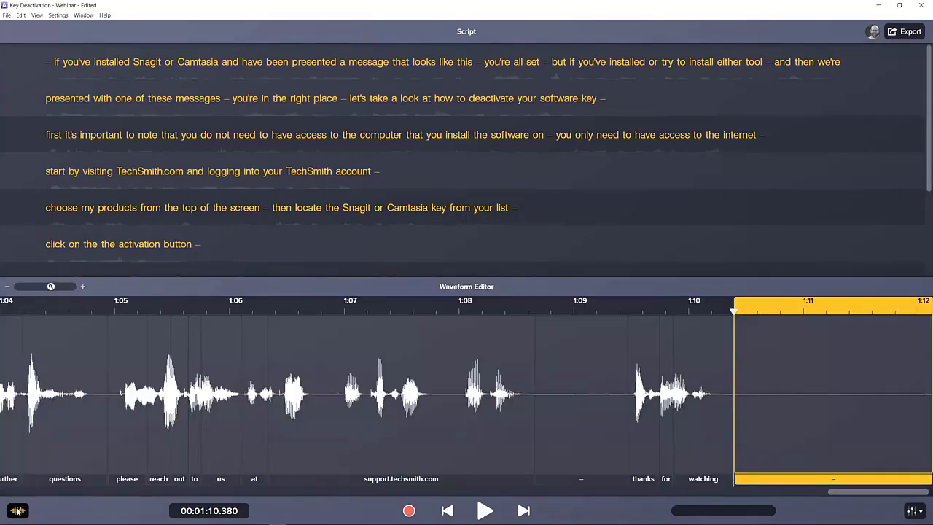
pyautogui.moveTo(195, 244); pyautogui.dragTo(53, 245)
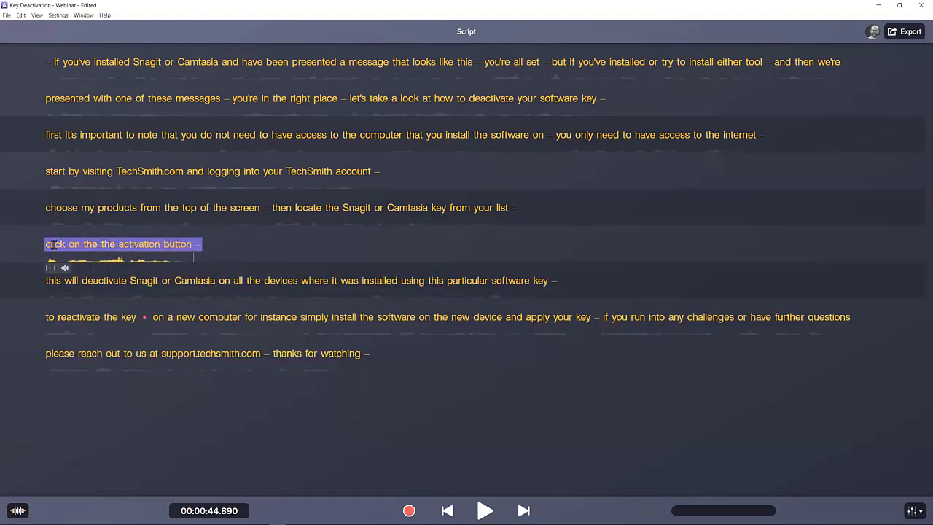
pyautogui.press('Delete')
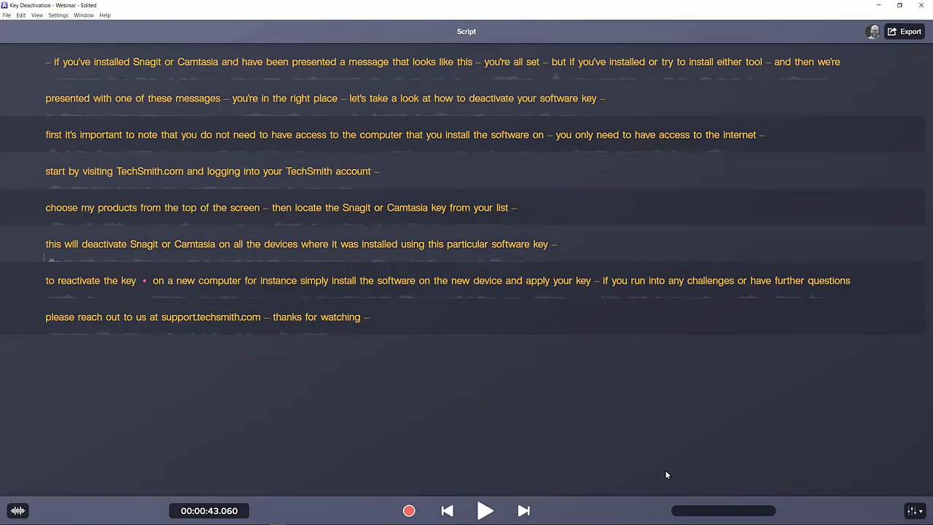
# Examine the full list of audio effects down to DeClipper and close it without adding one.
pyautogui.click(915, 510)
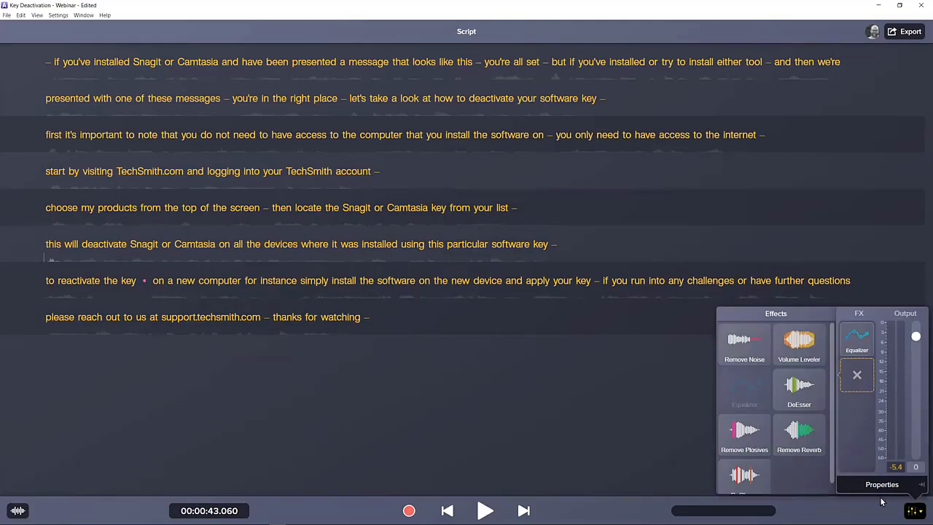
pyautogui.scroll(-1, 793, 470)
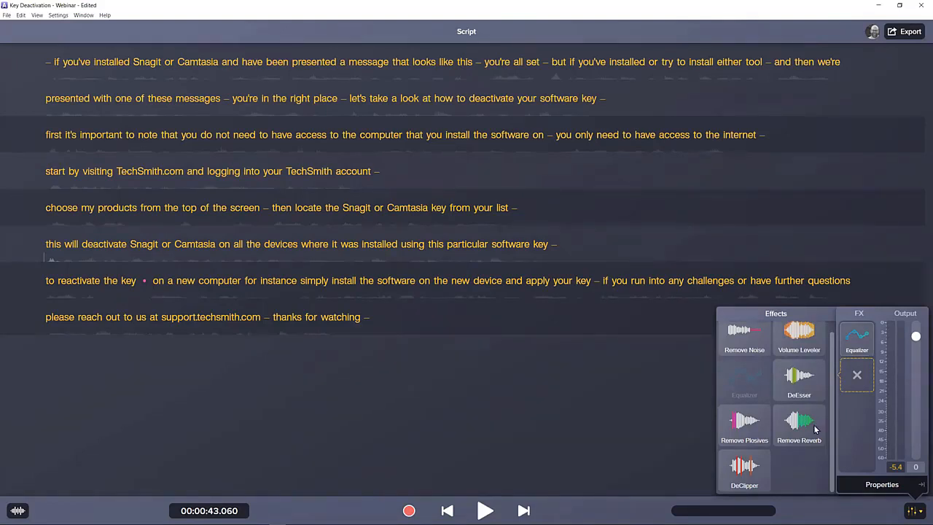
pyautogui.click(917, 511)
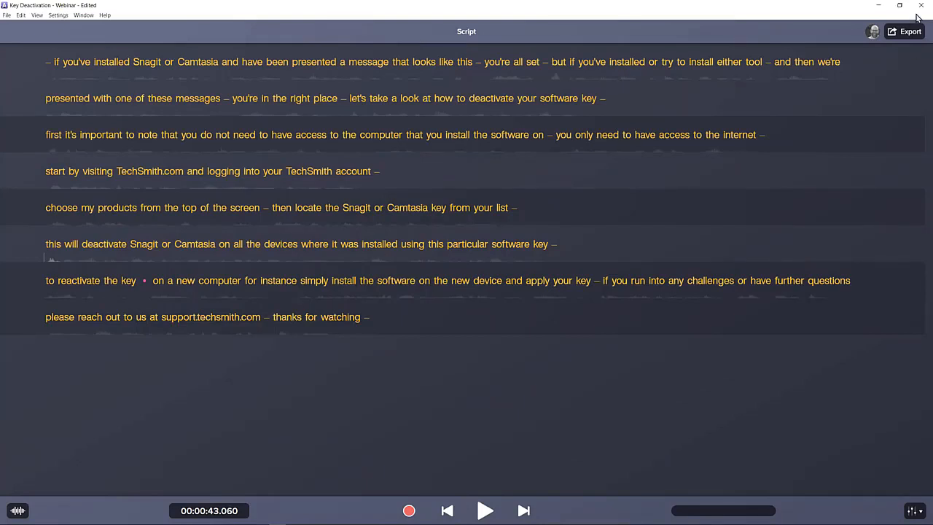
# Minimize Audiate, split the Key Deactivation Script document into its own browser window, and place it side by side with the webinar slides.
pyautogui.click(882, 7)
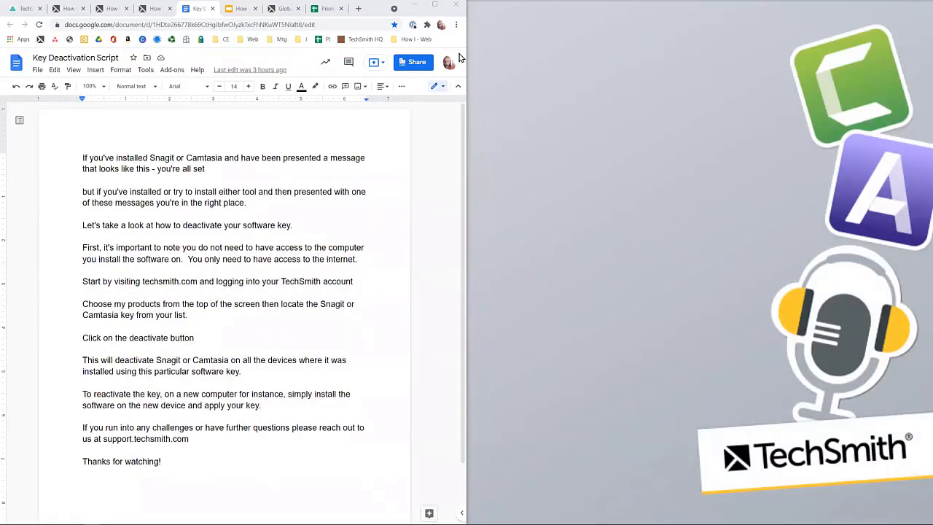
pyautogui.click(200, 13)
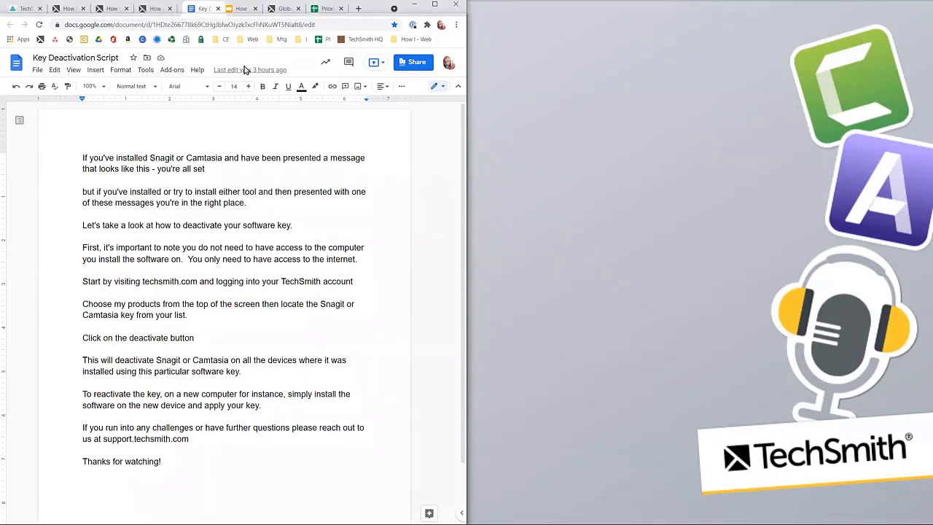
pyautogui.press('super+Right')
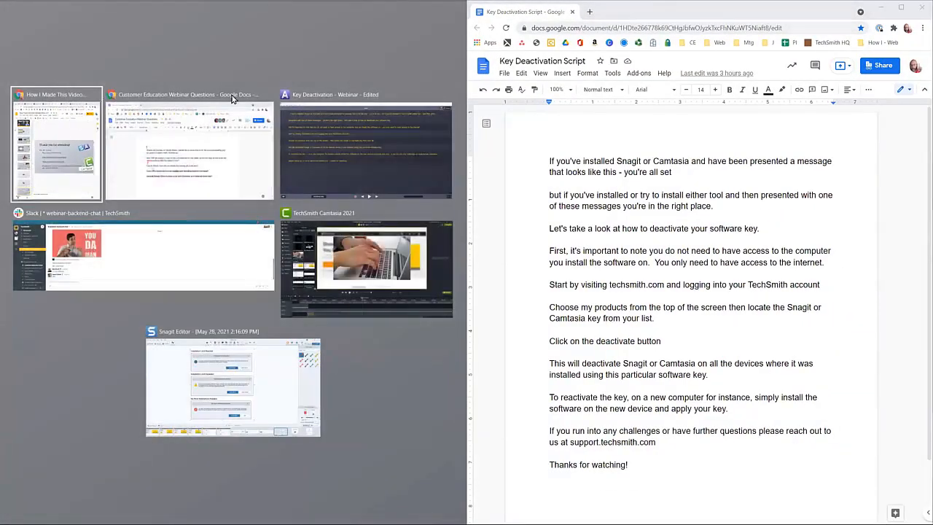
pyautogui.click(77, 160)
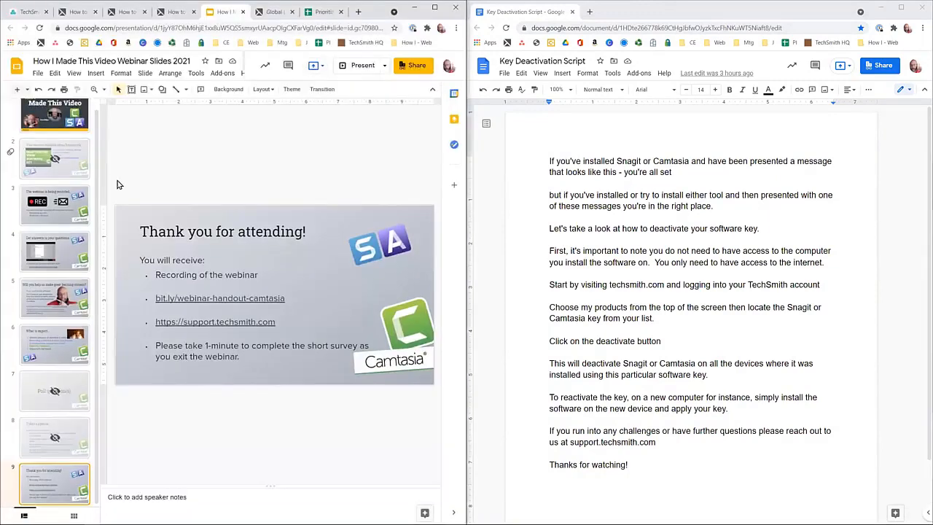
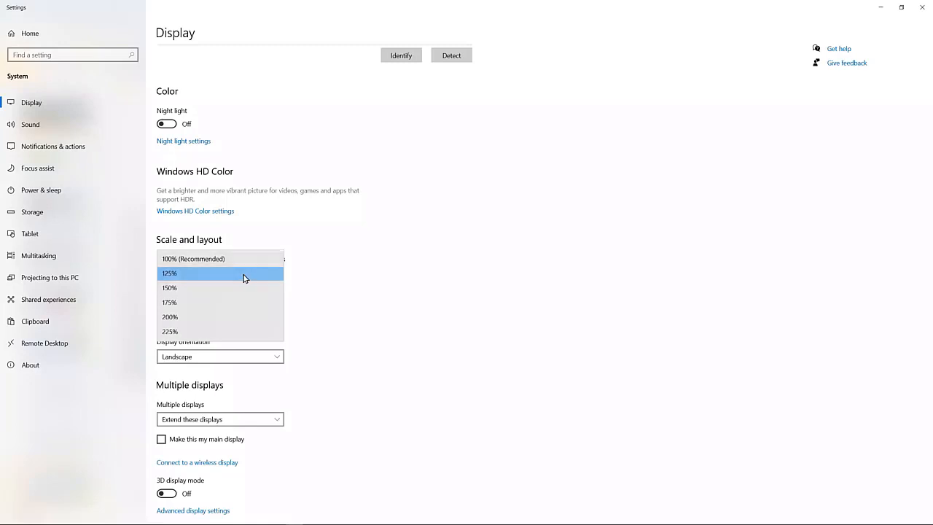
# Close the display scale choices and the Settings window, and show the TechSmith homepage in a maximized browser window.
pyautogui.click(384, 271)
pyautogui.click(922, 7)
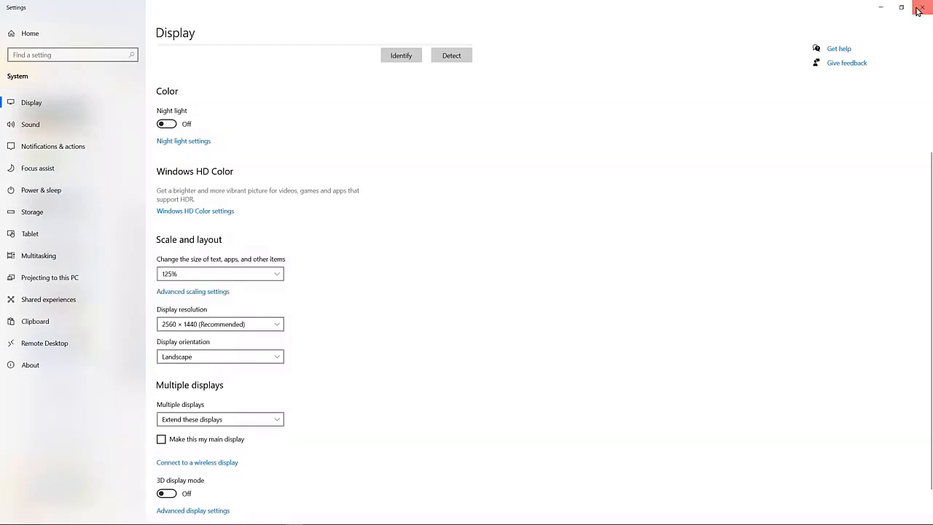
pyautogui.click(436, 9)
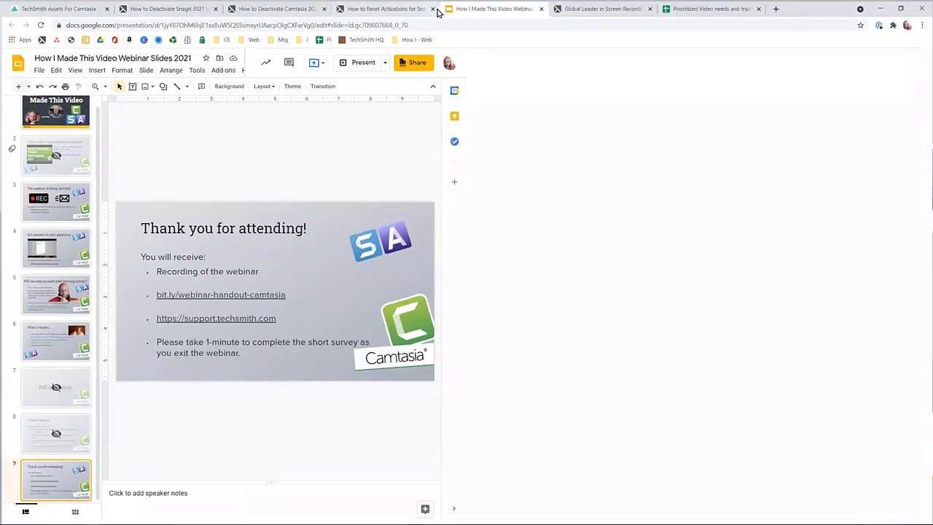
pyautogui.click(572, 9)
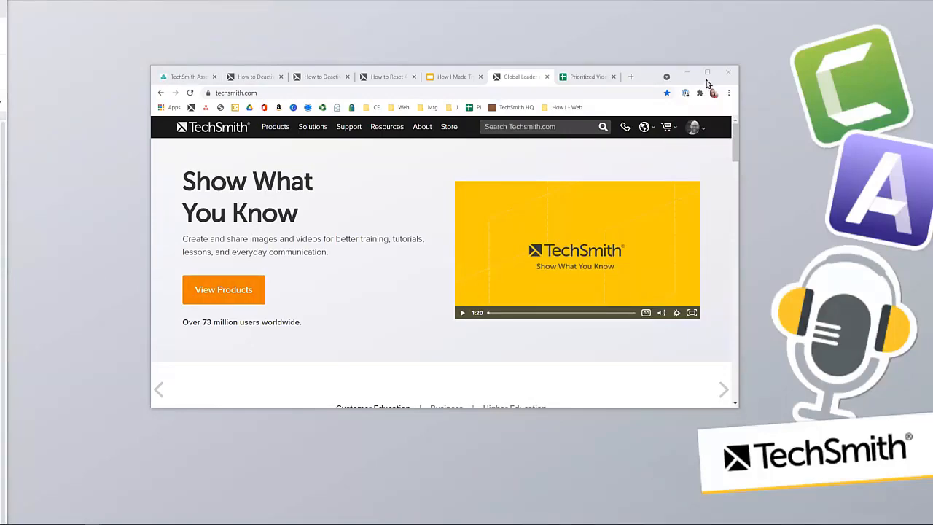
pyautogui.click(707, 73)
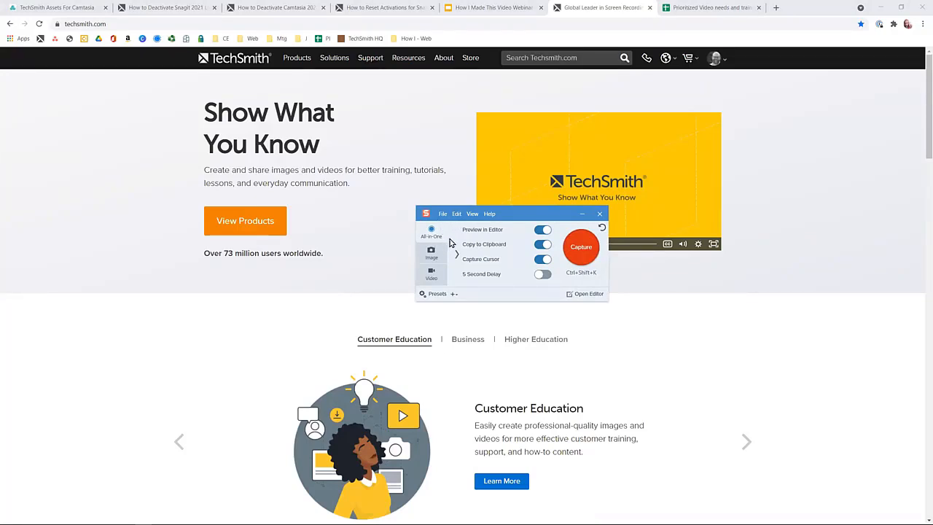
# Select a Snagit All-in-One capture region of about 1520 × 838 px over the TechSmith homepage's header and banner, and cancel the capture.
pyautogui.click(587, 248)
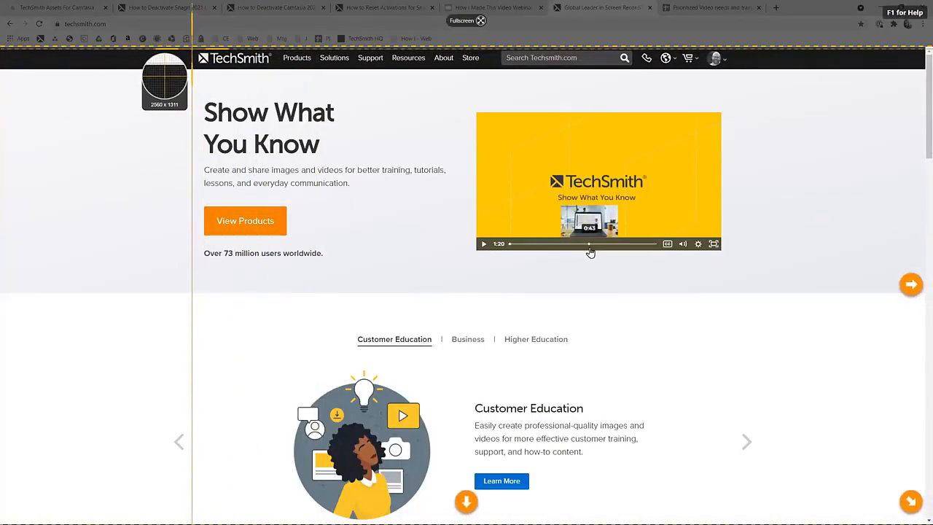
pyautogui.moveTo(191, 46); pyautogui.dragTo(745, 353)
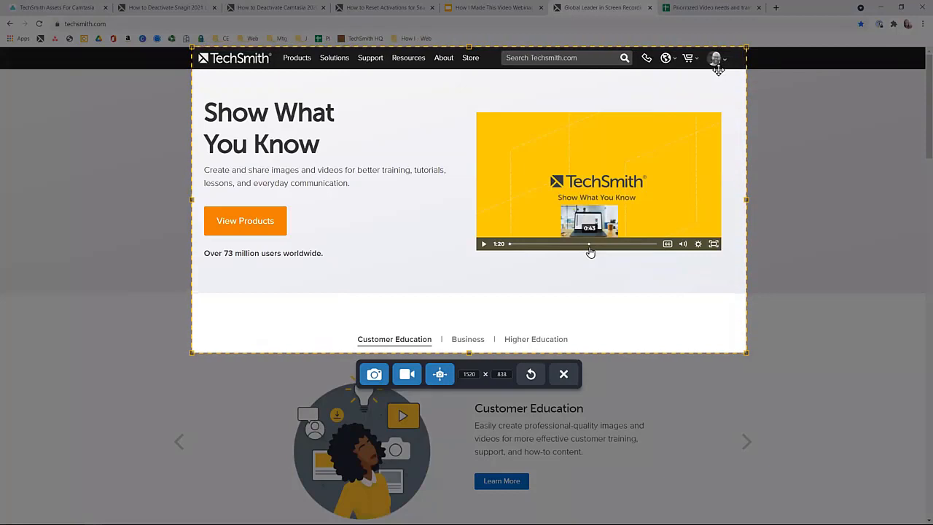
pyautogui.press('Escape')
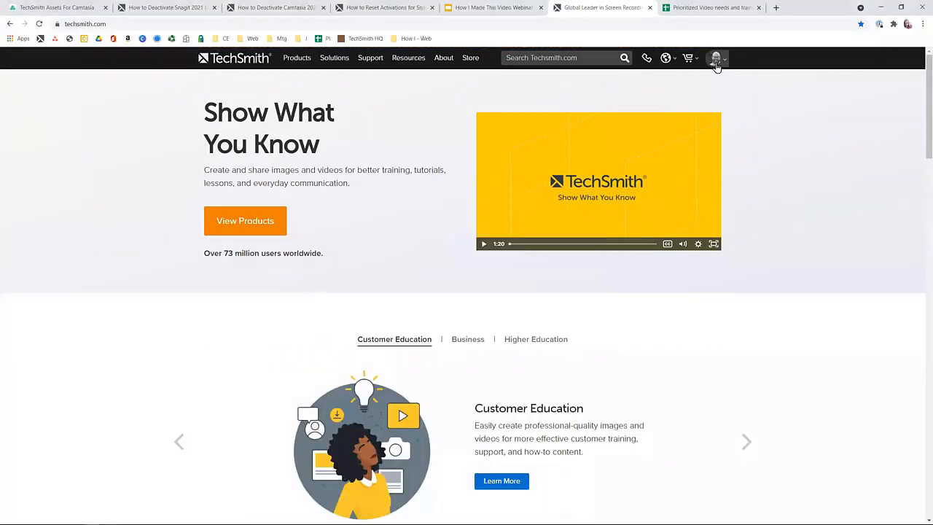
# Go to the My Account page of the signed-in TechSmith profile.
pyautogui.click(716, 63)
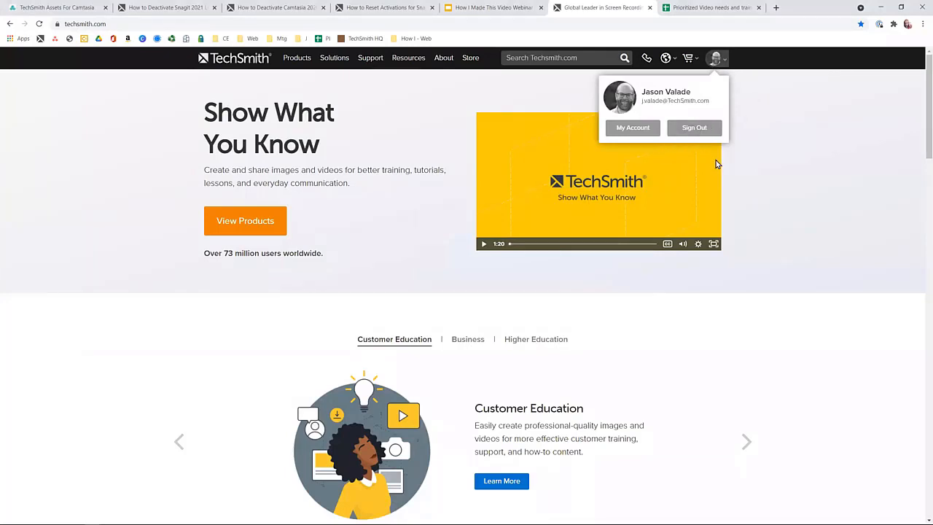
pyautogui.click(632, 131)
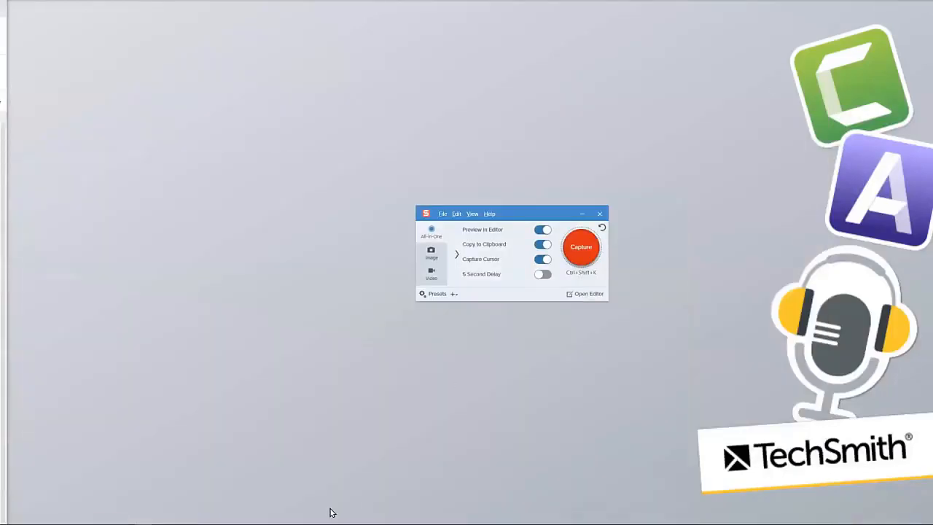
# Switch to Snagit Editor and review the captures of the TechSmith homepage, the profile popup and the My Account page.
pyautogui.click(591, 294)
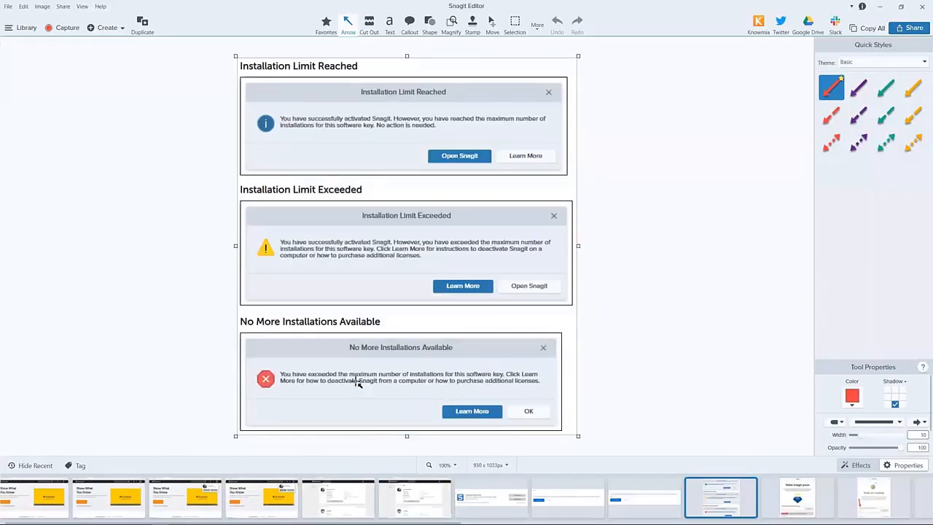
pyautogui.click(279, 508)
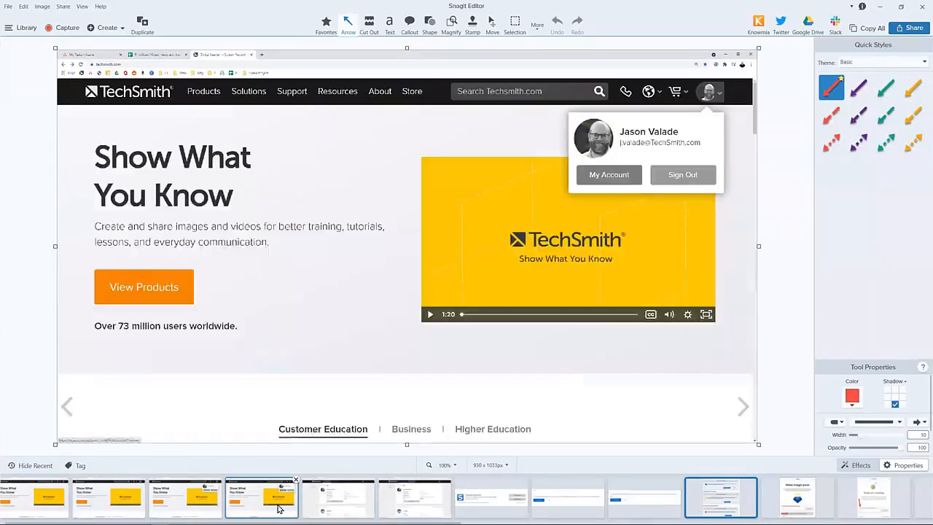
pyautogui.click(25, 505)
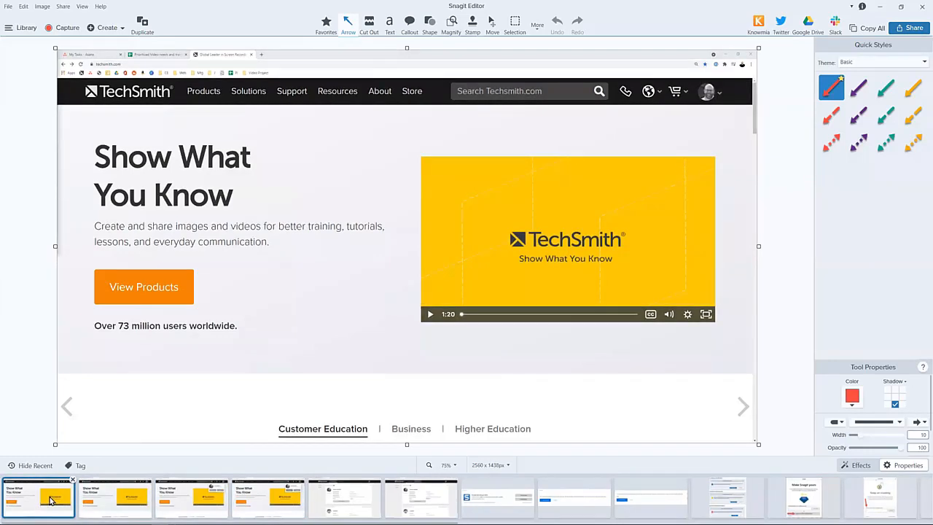
pyautogui.click(187, 501)
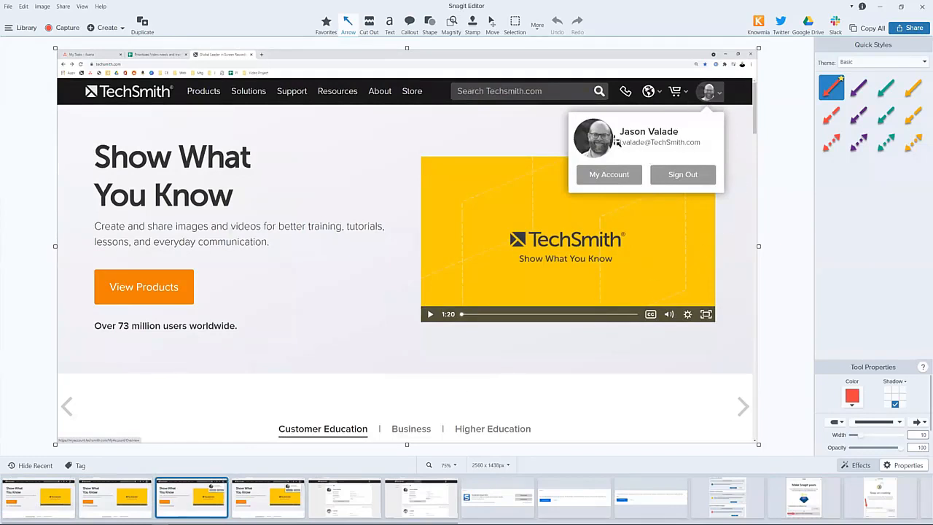
pyautogui.click(270, 504)
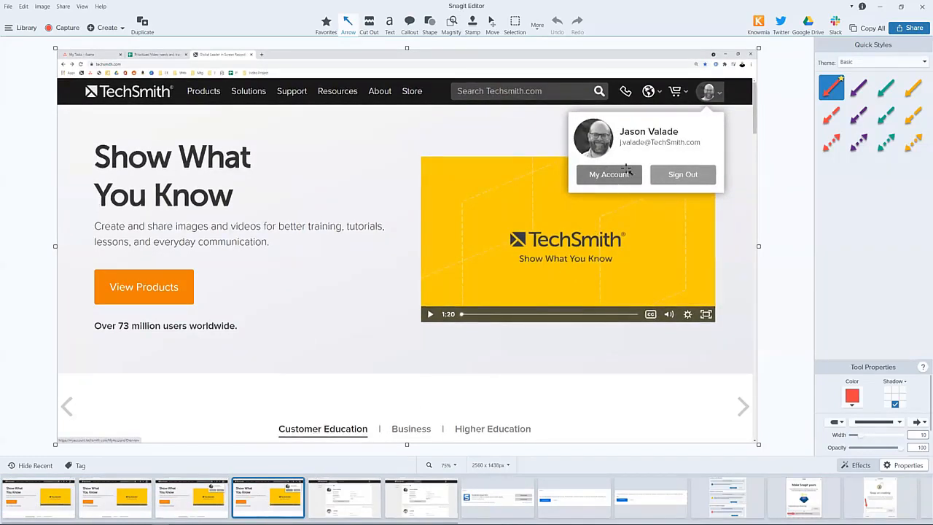
pyautogui.click(347, 511)
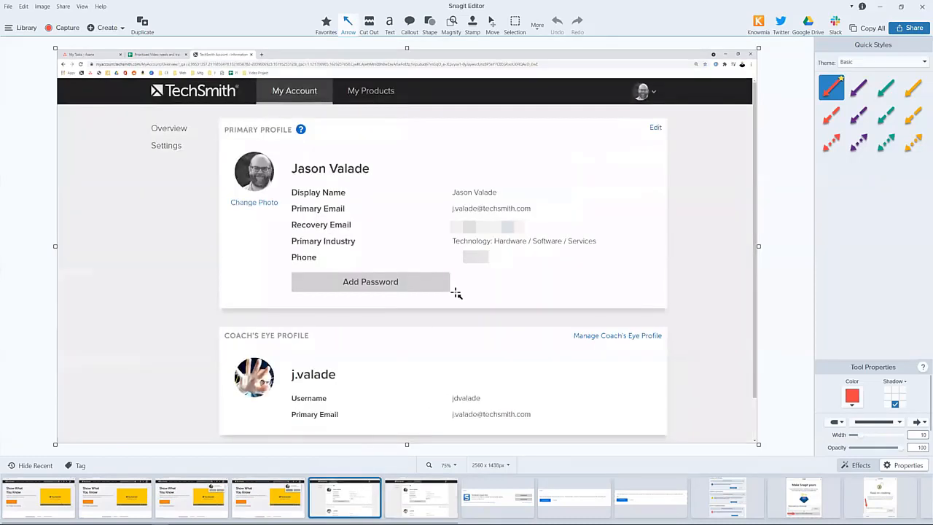
# Review the captures of My Products, the Snagit 2021 license entry and its deactivation confirmation, and return to the My Account capture.
pyautogui.click(412, 499)
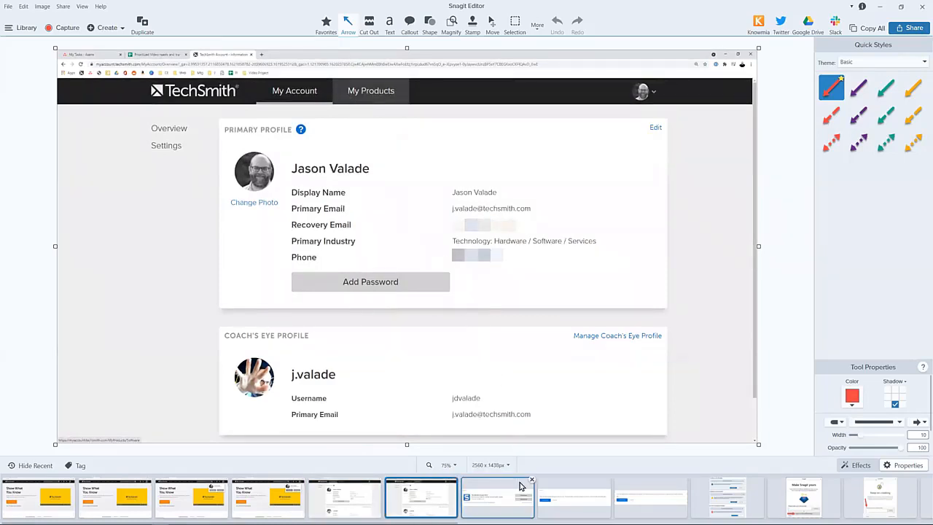
pyautogui.click(504, 502)
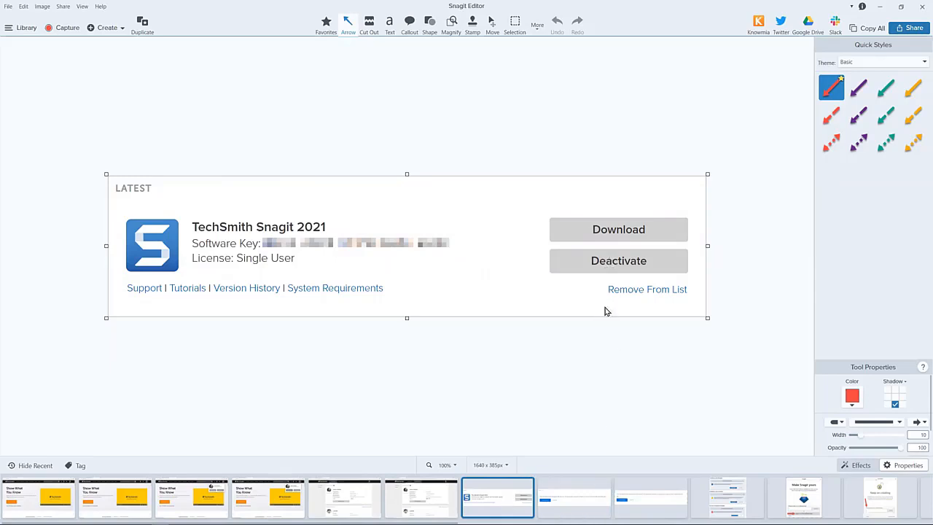
pyautogui.click(586, 500)
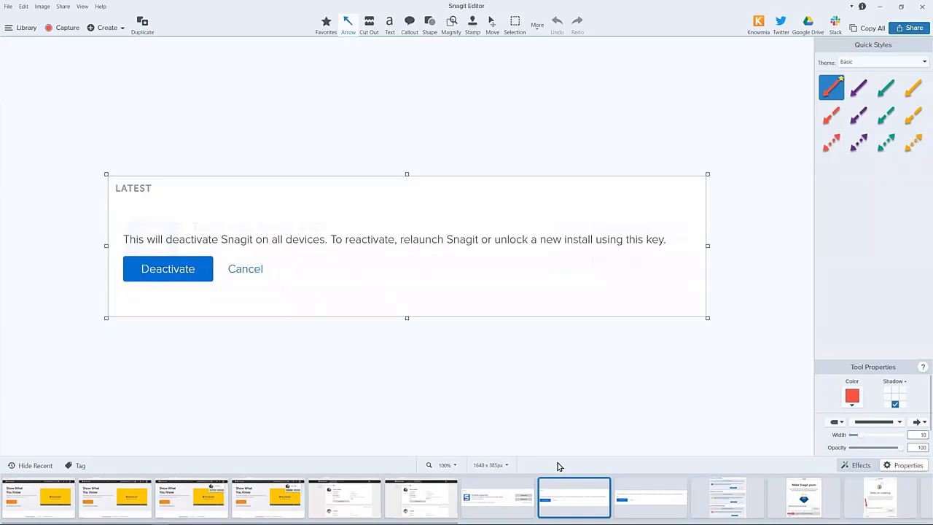
pyautogui.click(419, 498)
pyautogui.click(360, 500)
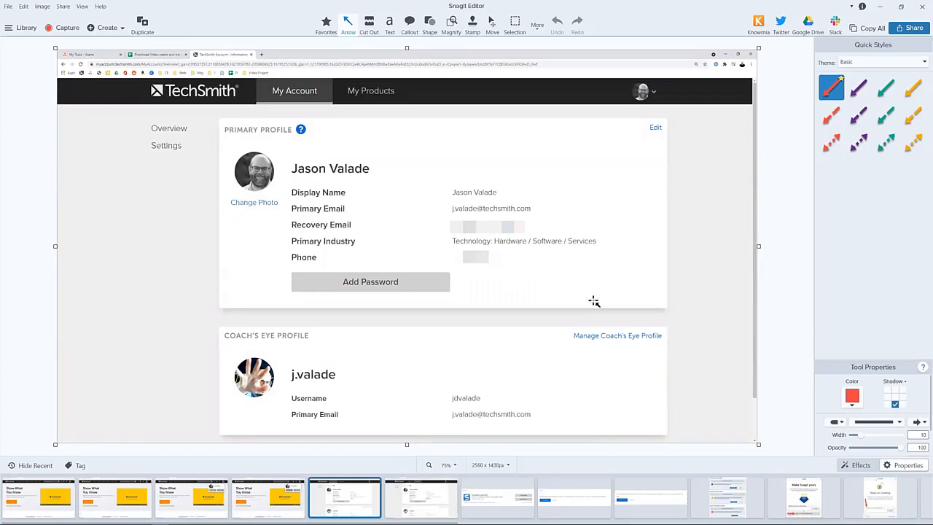
# Review the captures of the Snagit and Camtasia software key dialogs and the installation limit messages.
pyautogui.click(800, 497)
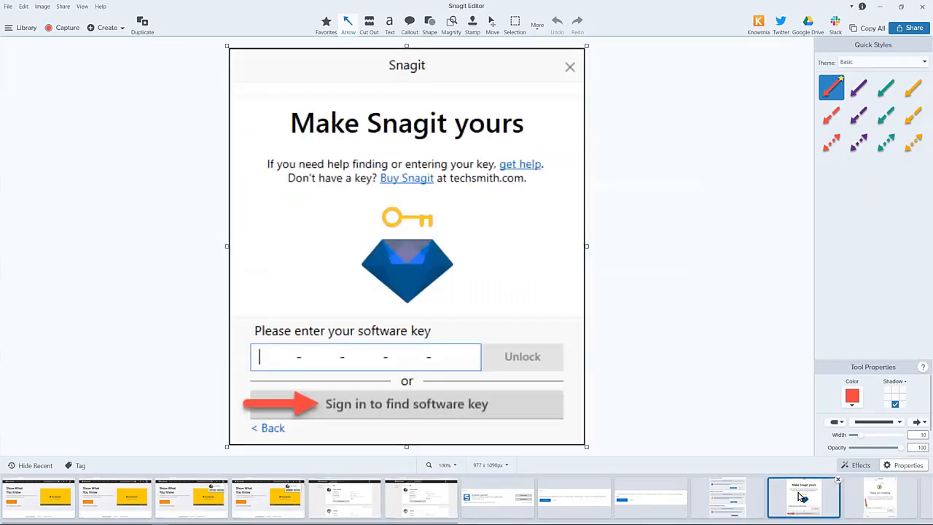
pyautogui.click(860, 496)
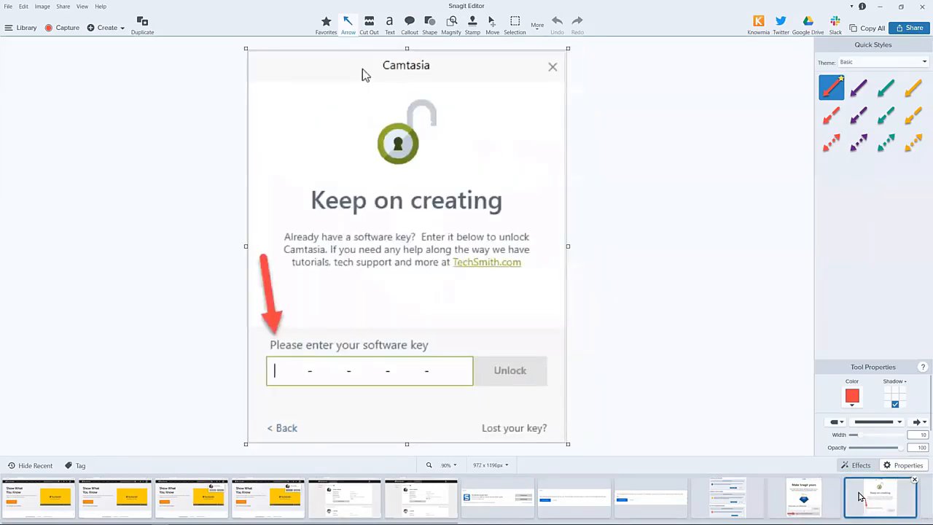
pyautogui.click(816, 503)
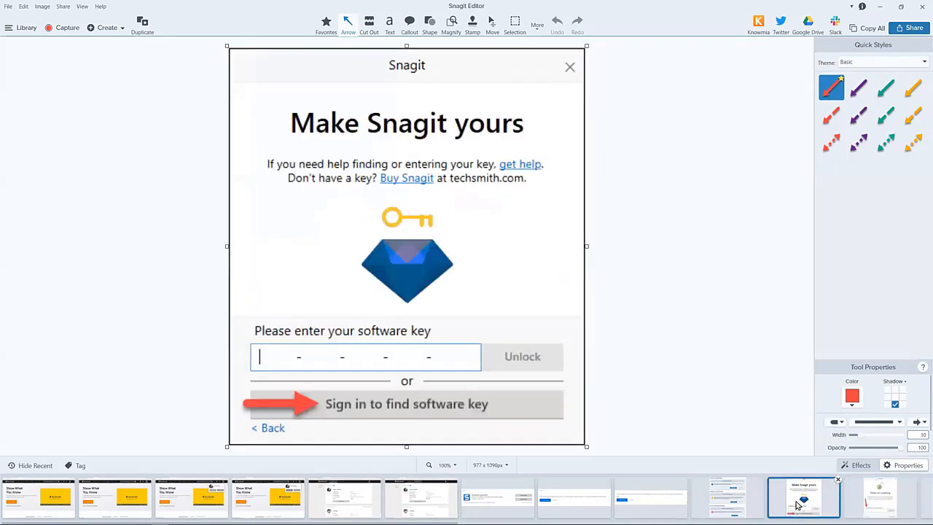
pyautogui.click(733, 500)
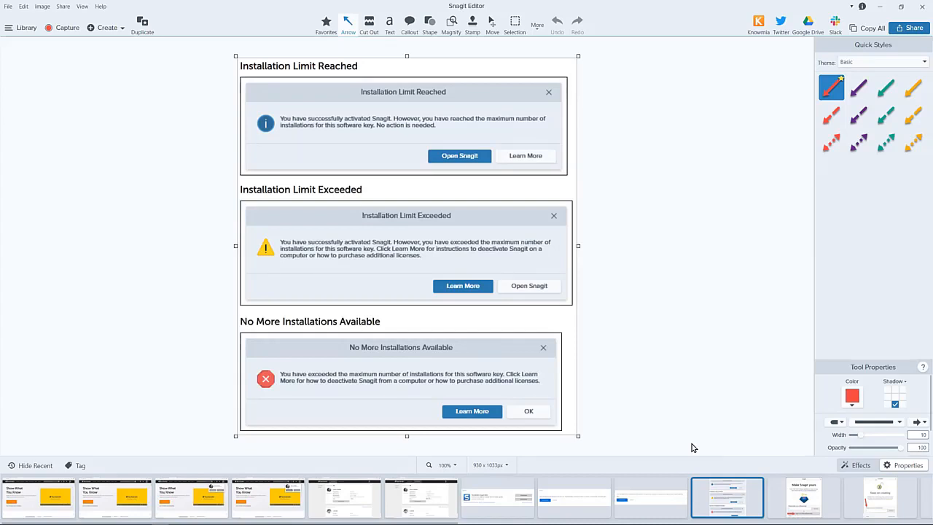
# Show the share destinations for the homepage capture, and step through the following captures up to the one highlighting My Products.
pyautogui.click(97, 501)
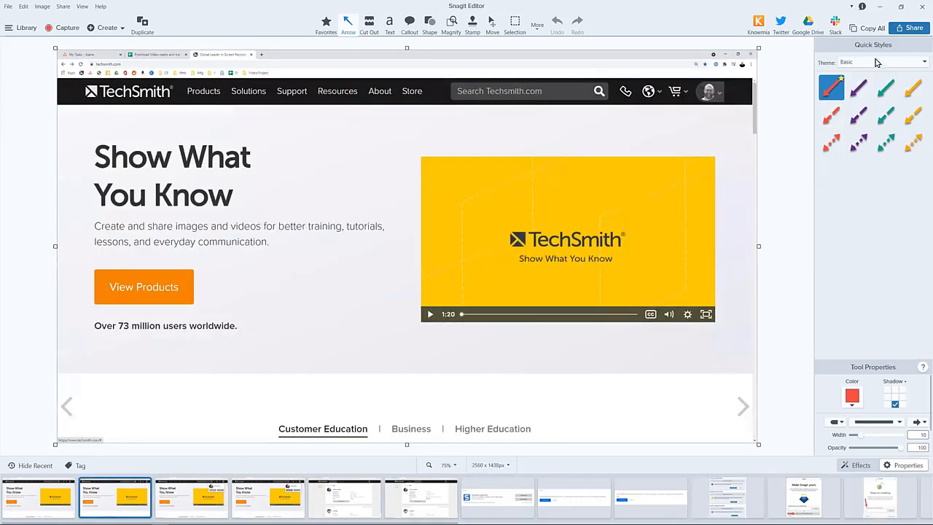
pyautogui.click(901, 29)
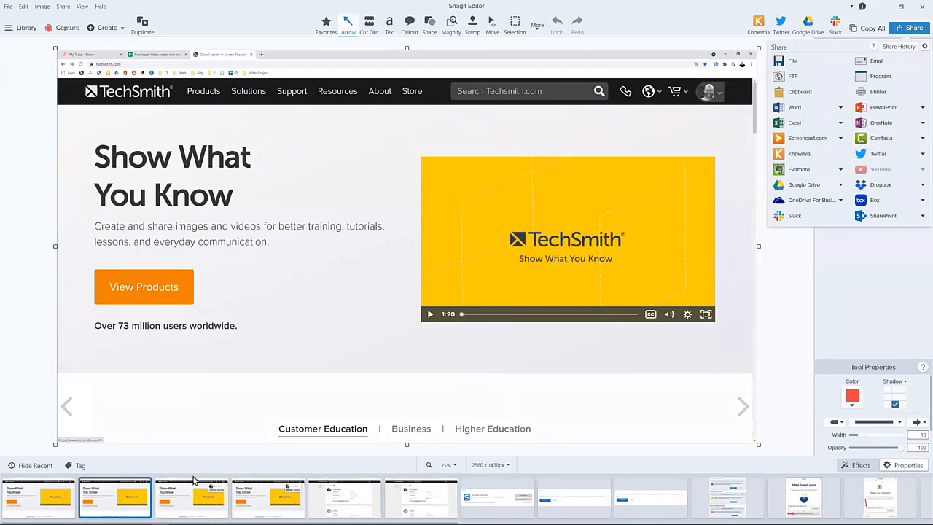
pyautogui.click(196, 512)
pyautogui.click(282, 500)
pyautogui.click(343, 499)
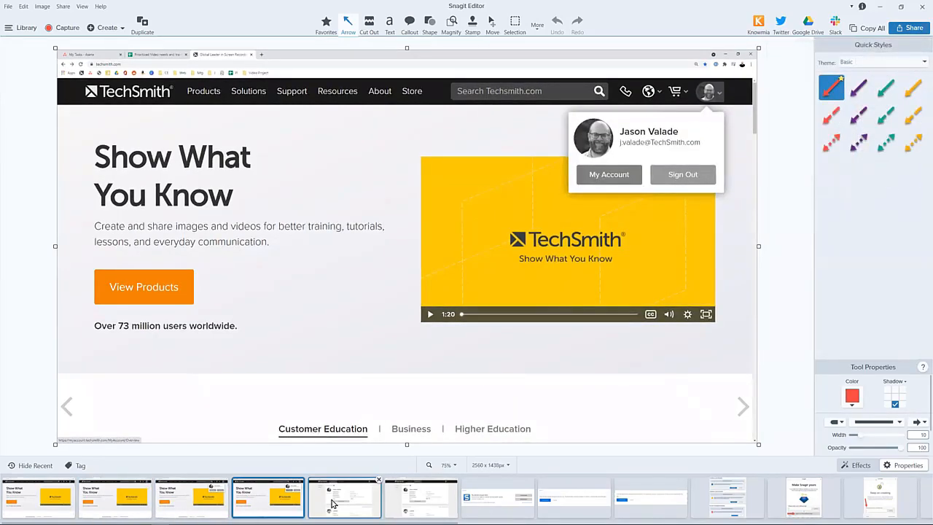
pyautogui.click(420, 500)
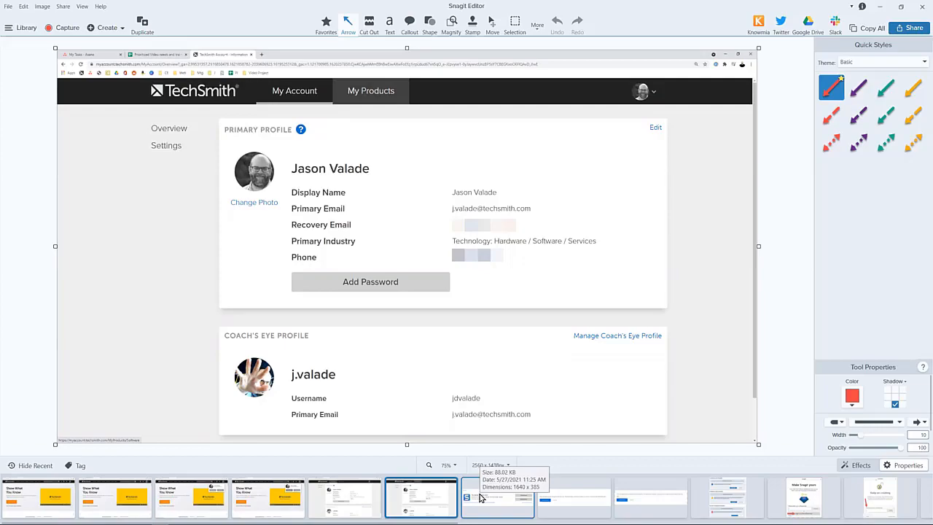
# Minimize Snagit Editor and show the "What to expect..." slide of the webinar presentation in the browser.
pyautogui.click(880, 6)
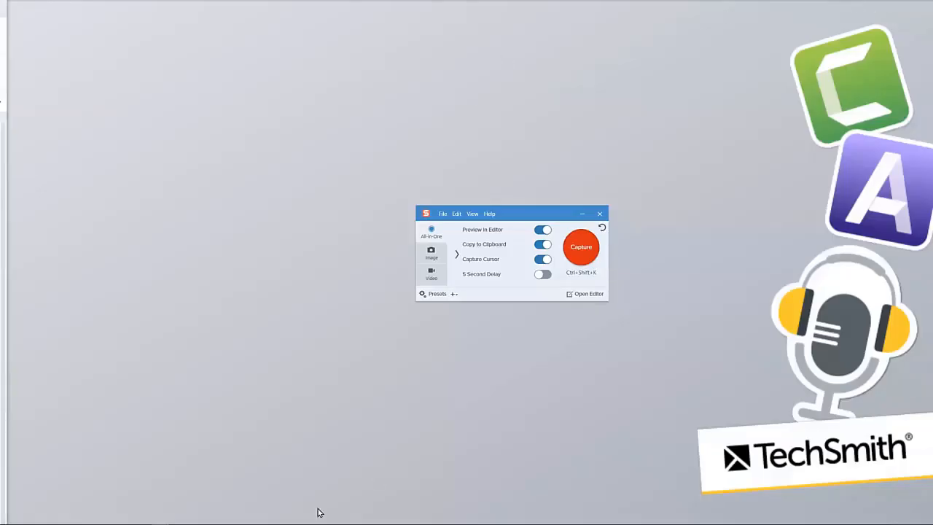
pyautogui.moveTo(91, 513)
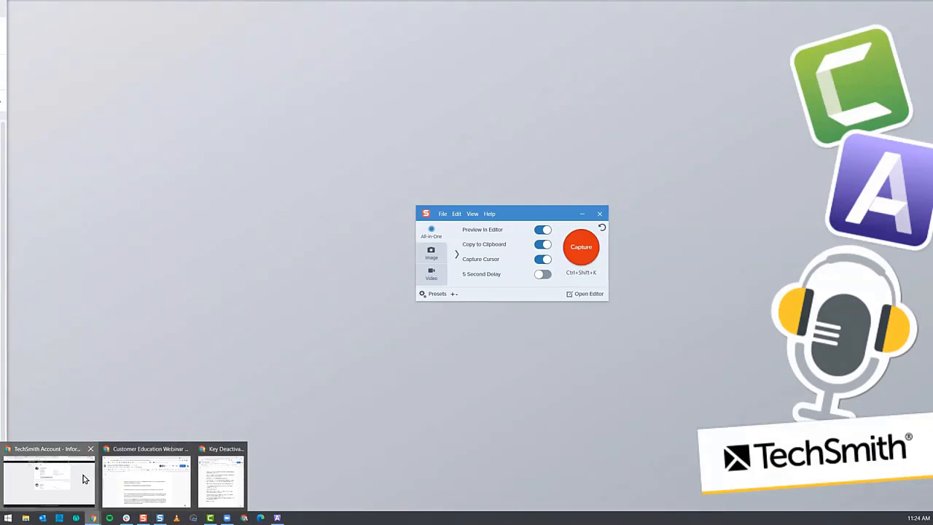
pyautogui.click(82, 478)
pyautogui.click(484, 8)
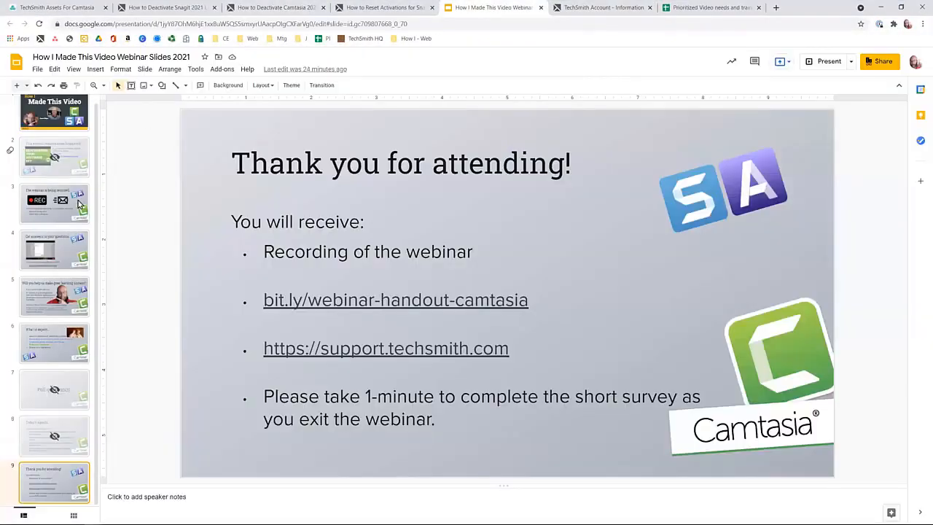
pyautogui.click(51, 340)
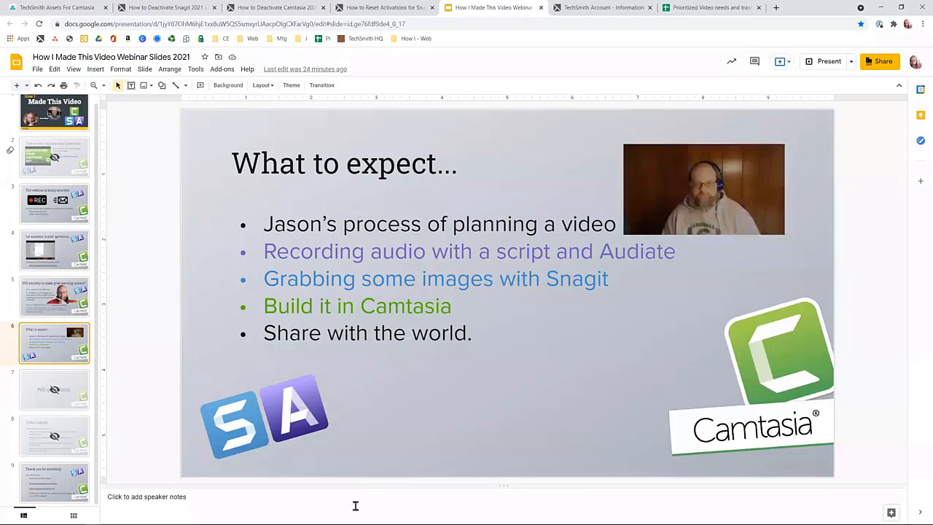
# Switch to the Key Deactivation project in Camtasia, enlarge the timeline with the playhead at the start, and return to the webinar slides.
pyautogui.moveTo(314, 511)
pyautogui.click(208, 515)
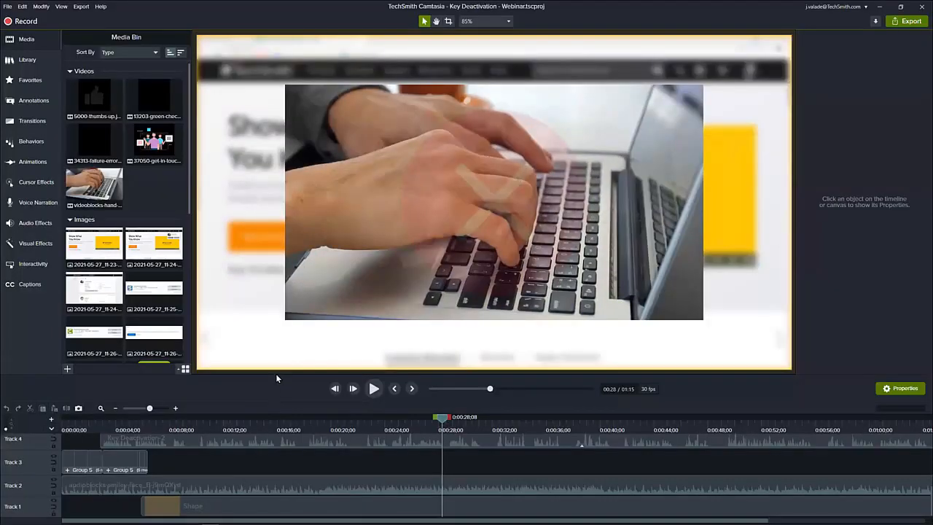
pyautogui.moveTo(275, 372); pyautogui.dragTo(293, 318)
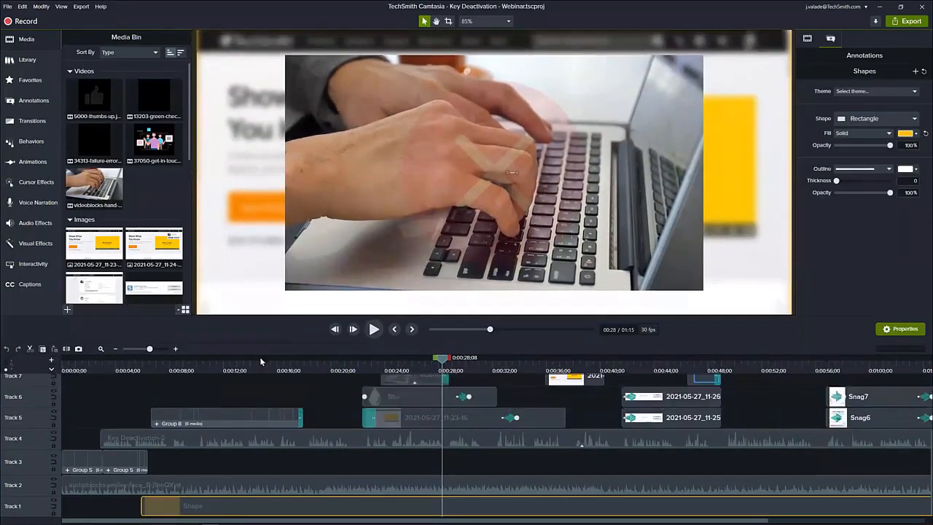
pyautogui.moveTo(105, 365); pyautogui.dragTo(49, 362)
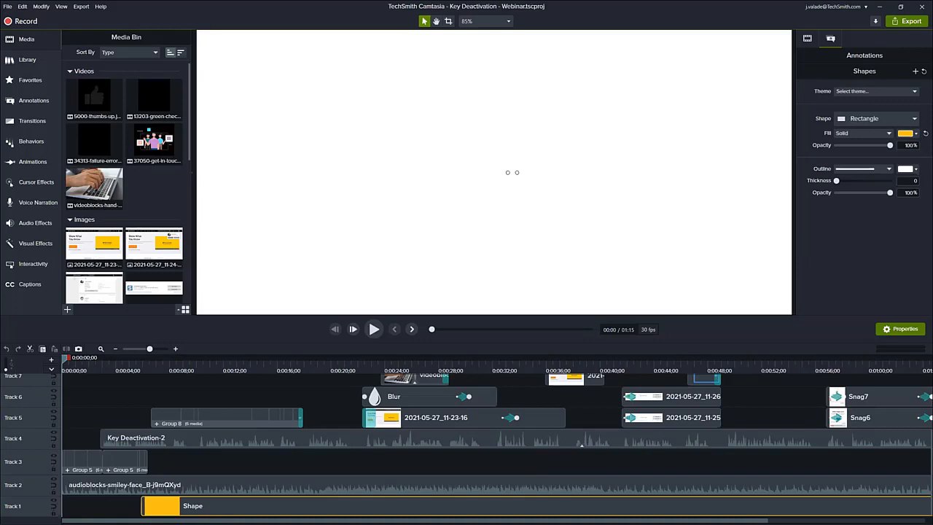
pyautogui.hotkey('alt', 'Tab')
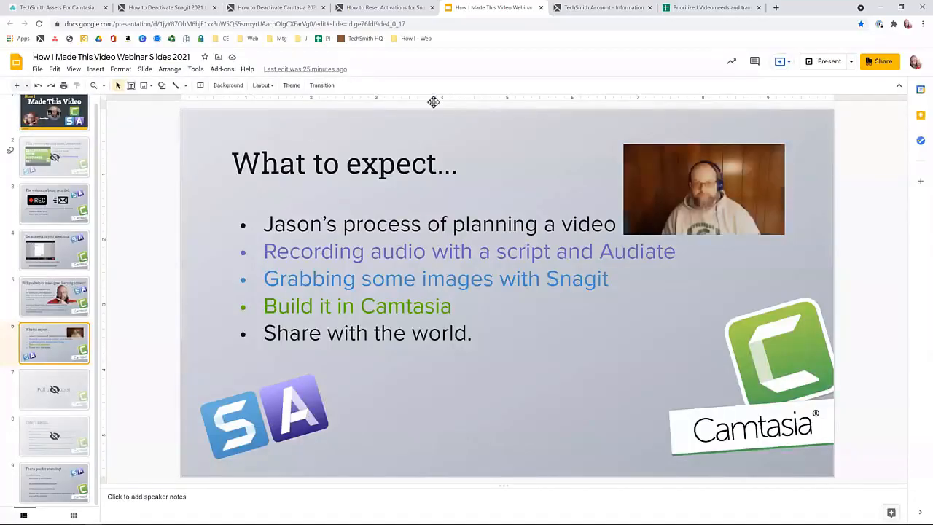
# Open the TechSmith Account page and use Snagit to capture its Primary Profile section as an image of about 1025 x 434 pixels.
pyautogui.click(615, 9)
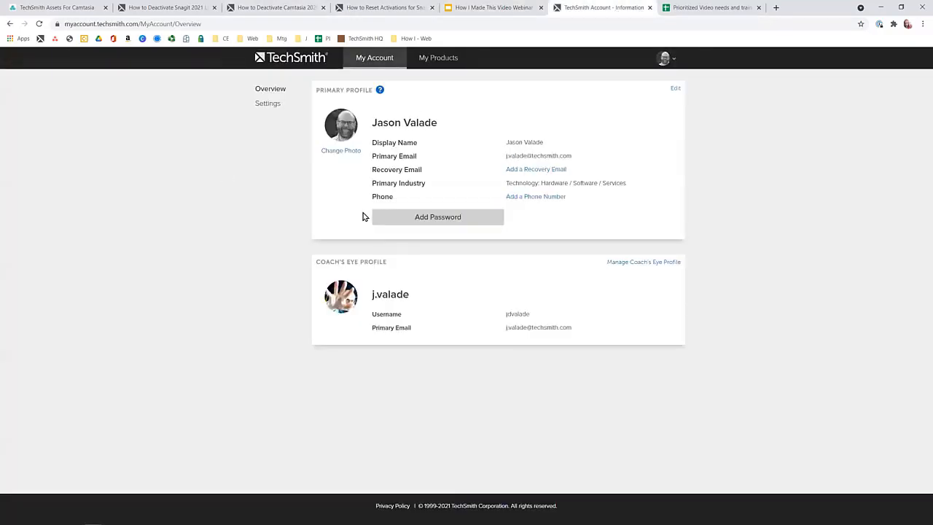
pyautogui.moveTo(183, 513)
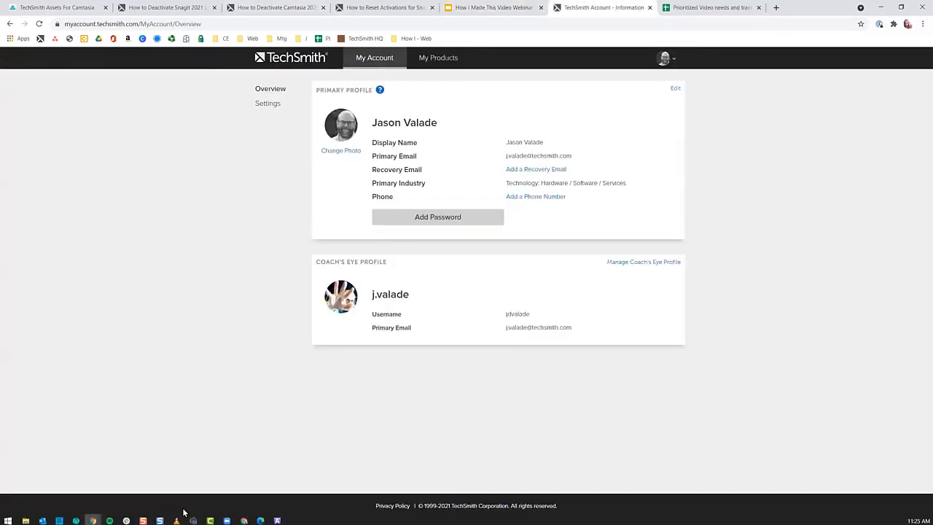
pyautogui.click(142, 519)
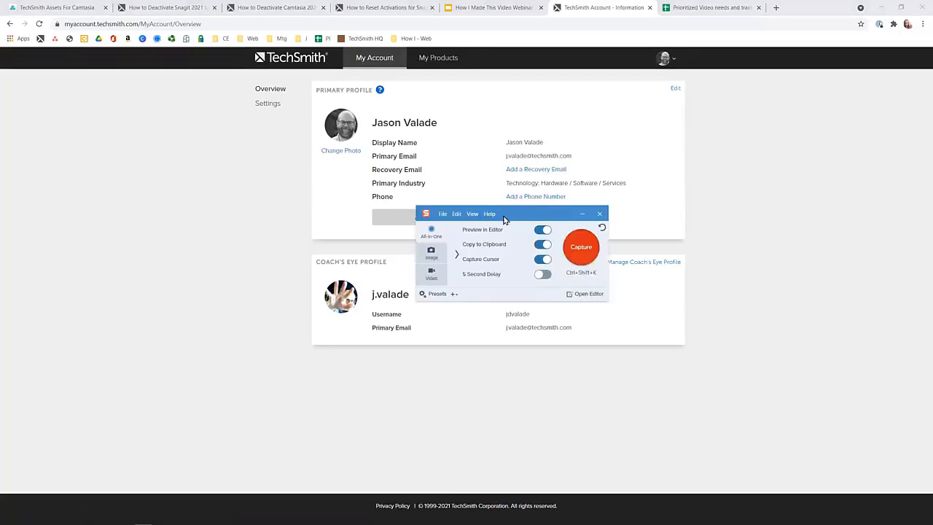
pyautogui.moveTo(501, 214); pyautogui.dragTo(492, 236)
pyautogui.click(553, 265)
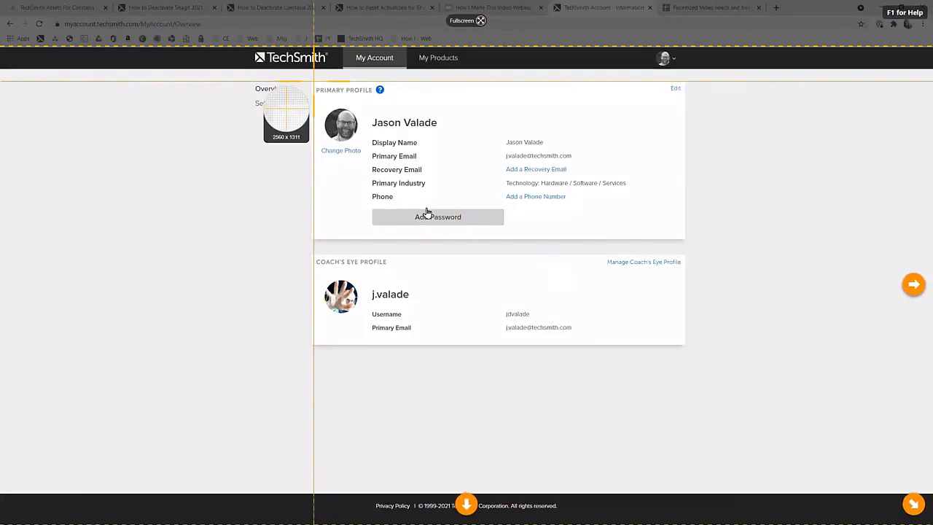
pyautogui.moveTo(314, 83); pyautogui.dragTo(688, 239)
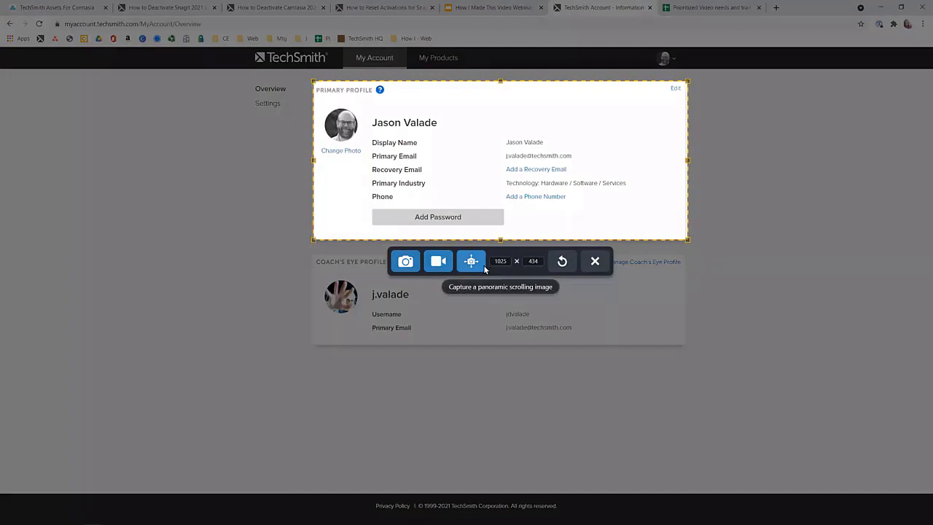
pyautogui.click(406, 266)
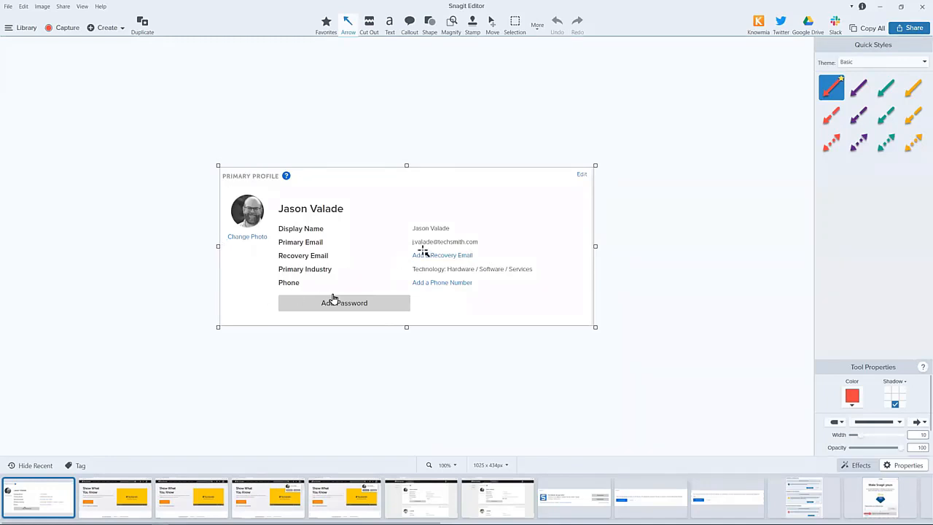
# Show the share destinations for the profile capture, and look through the captured images in the Camtasia project's Media Bin.
pyautogui.click(898, 29)
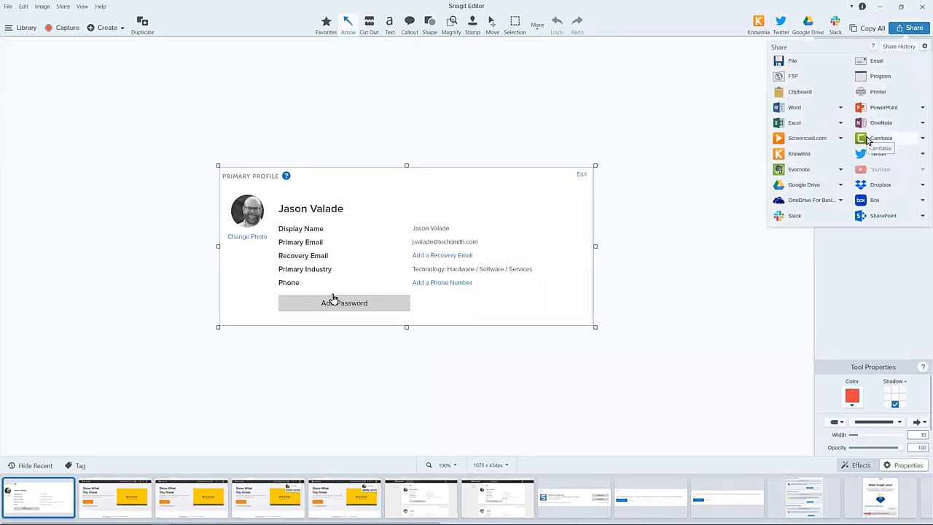
pyautogui.click(866, 37)
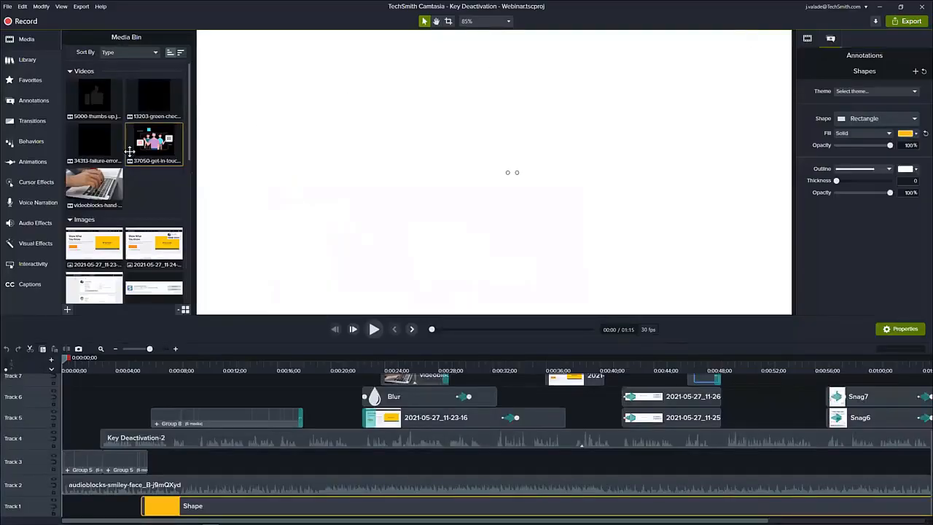
pyautogui.scroll(-3, 134, 165)
pyautogui.scroll(-2, 133, 165)
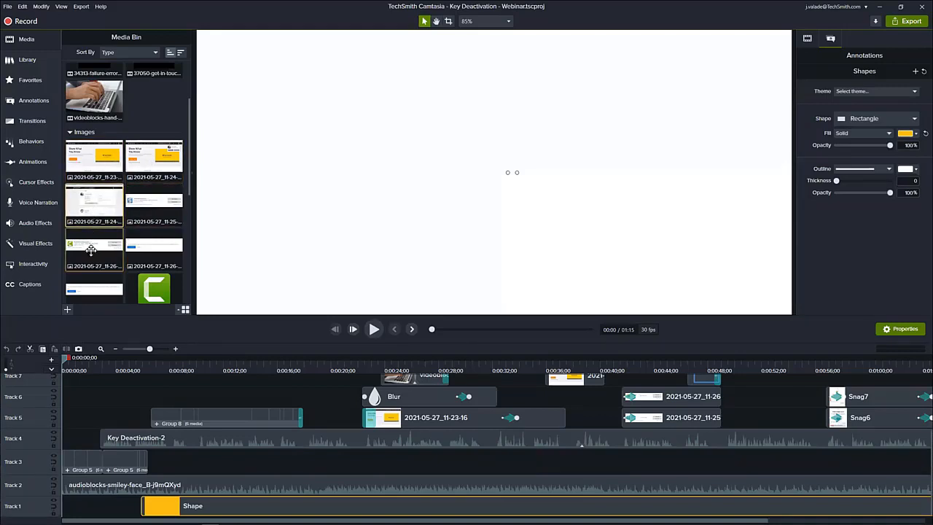
pyautogui.scroll(-1, 114, 270)
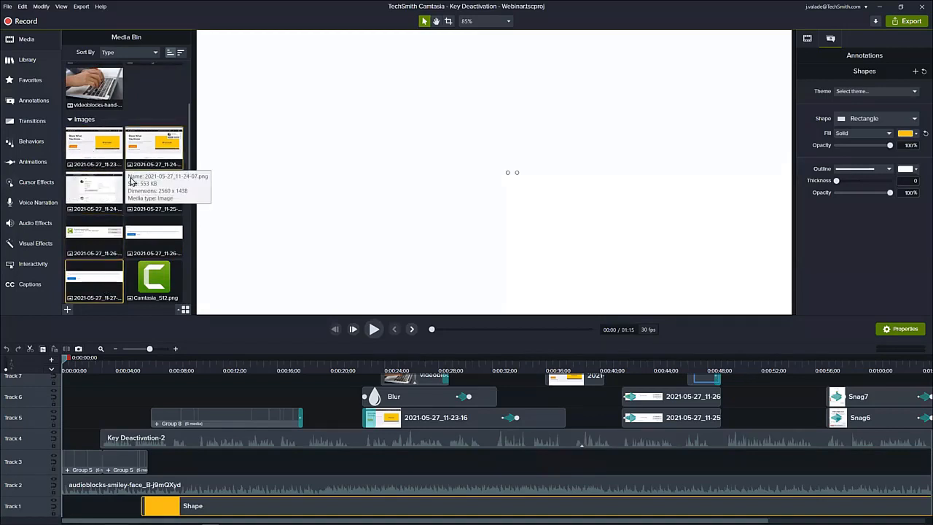
pyautogui.scroll(1, 117, 156)
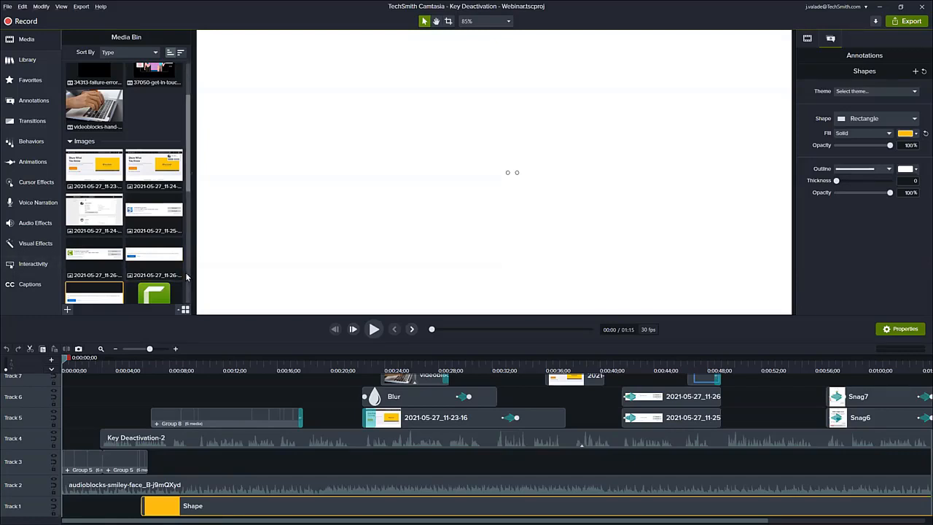
# In Snagit Editor, pixelate the recovery email and phone entries of the profile capture using the Blur tool at intensity 25.
pyautogui.hotkey('alt', 'Tab')
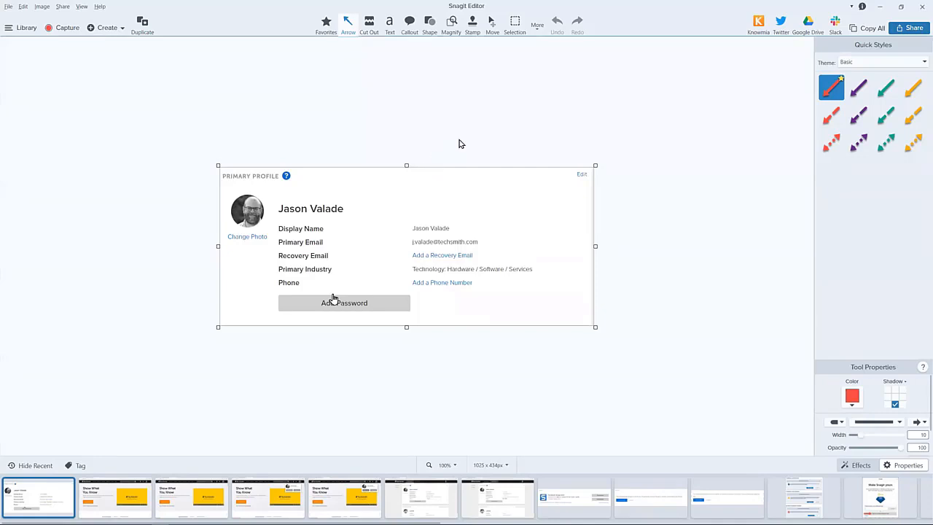
pyautogui.click(536, 27)
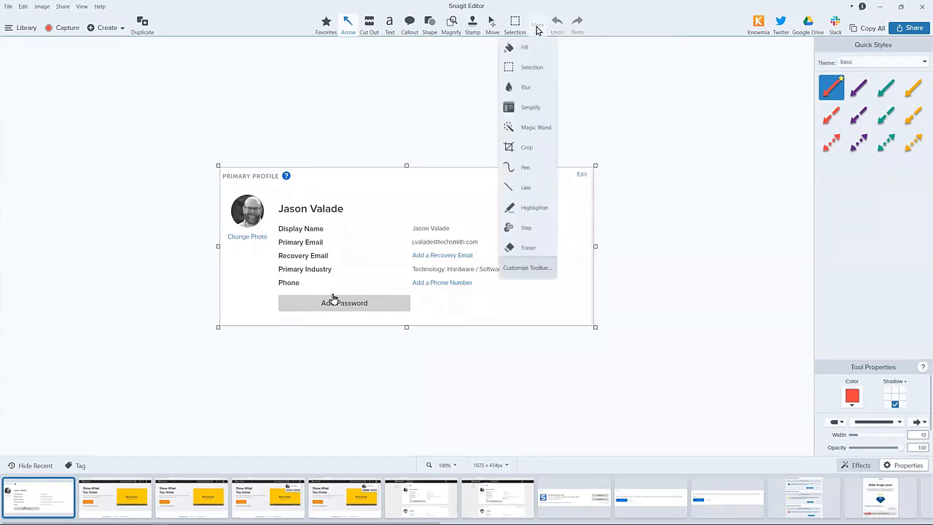
pyautogui.click(533, 88)
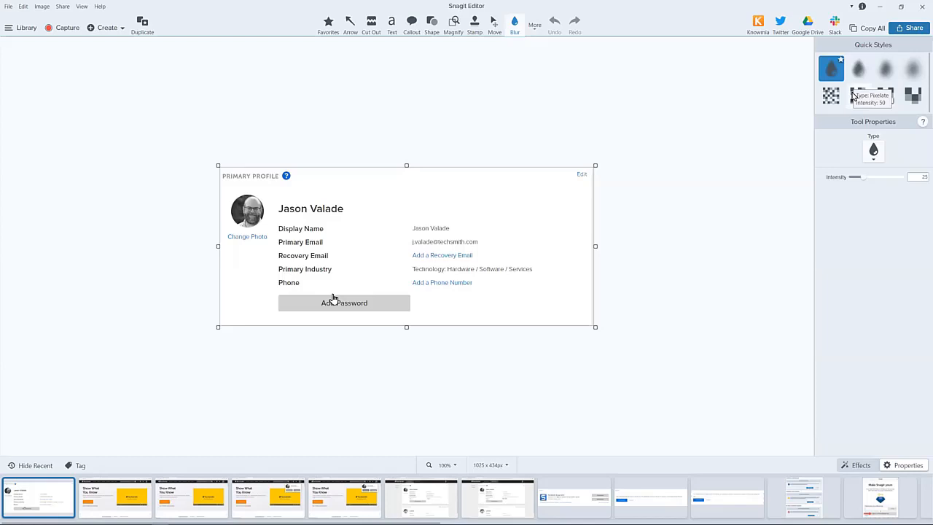
pyautogui.click(831, 96)
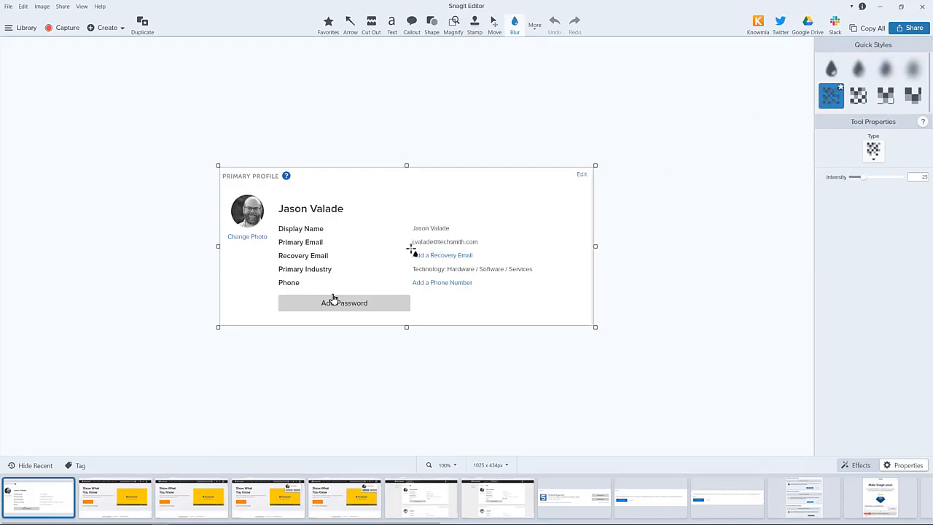
pyautogui.moveTo(410, 249); pyautogui.dragTo(479, 265)
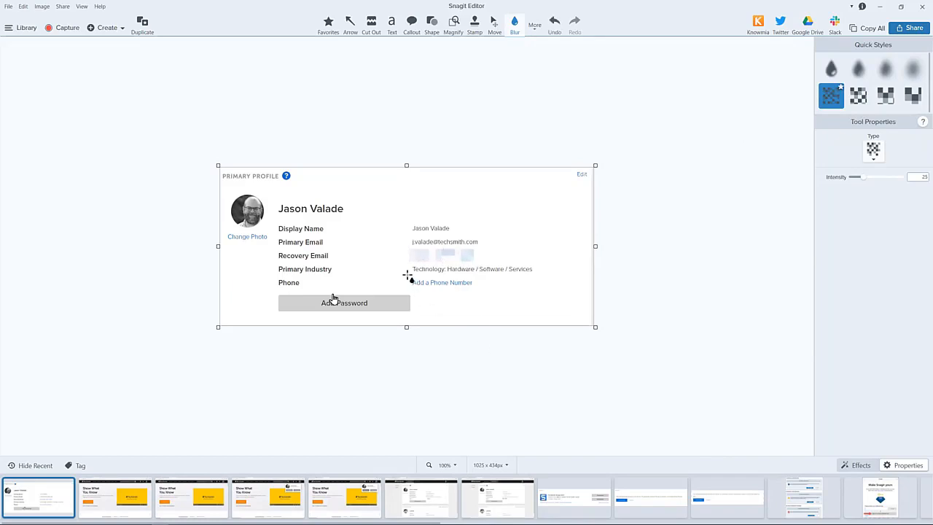
pyautogui.moveTo(408, 279); pyautogui.dragTo(453, 281)
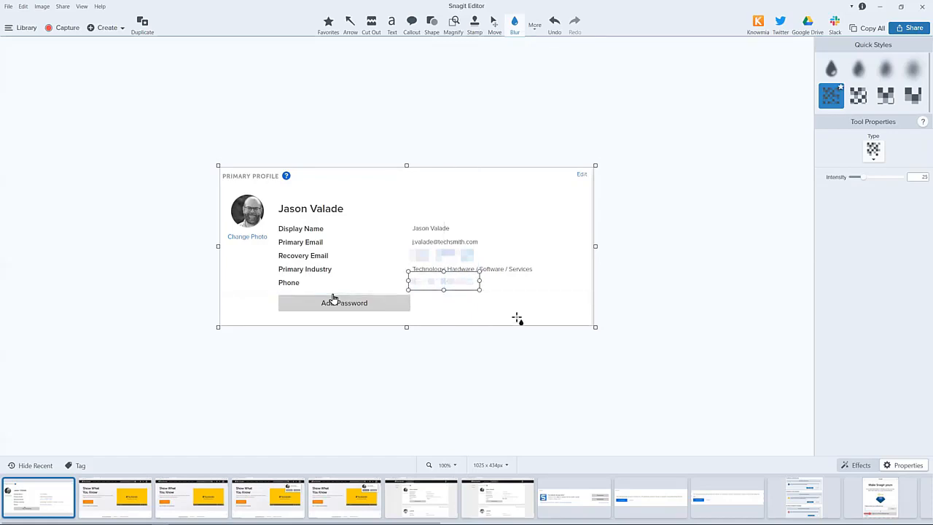
pyautogui.click(381, 333)
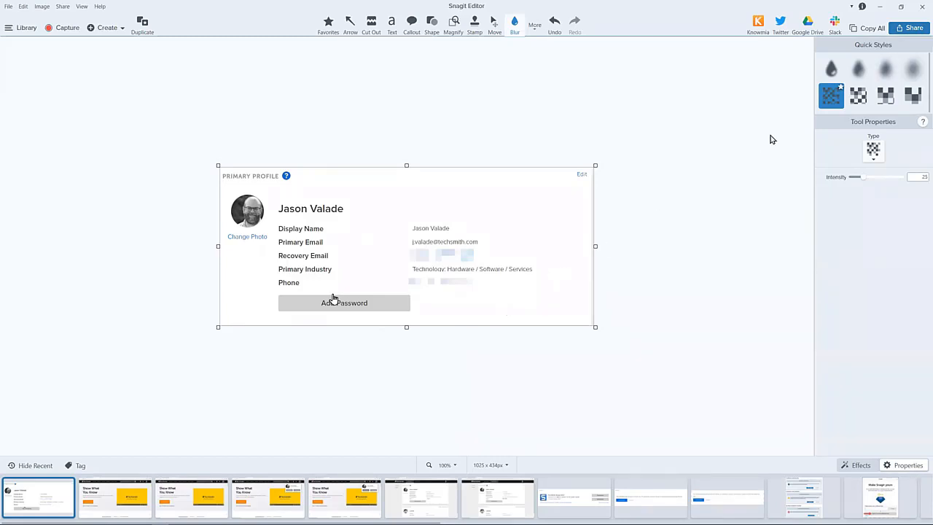
# Show the pixelated capture's share destinations, and return to the Camtasia project with the canvas at 50% and nothing selected.
pyautogui.click(906, 30)
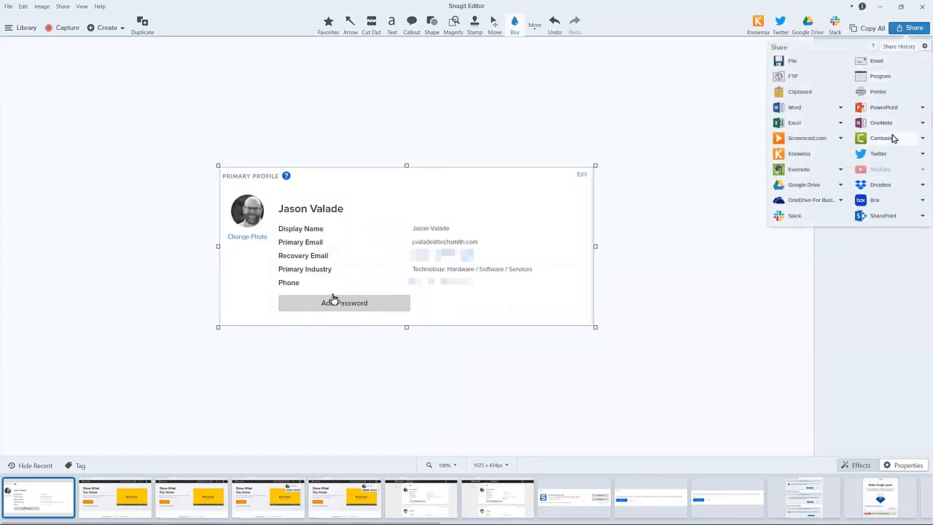
pyautogui.click(721, 78)
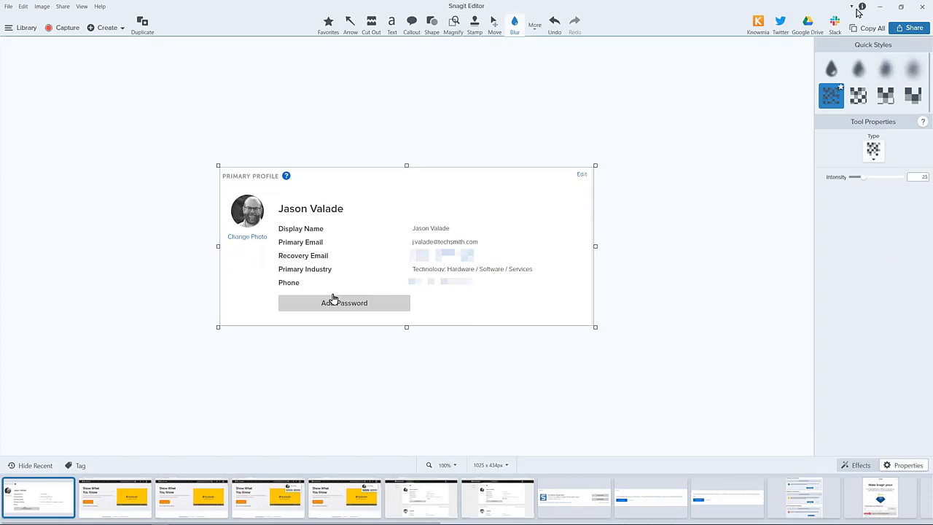
pyautogui.click(880, 7)
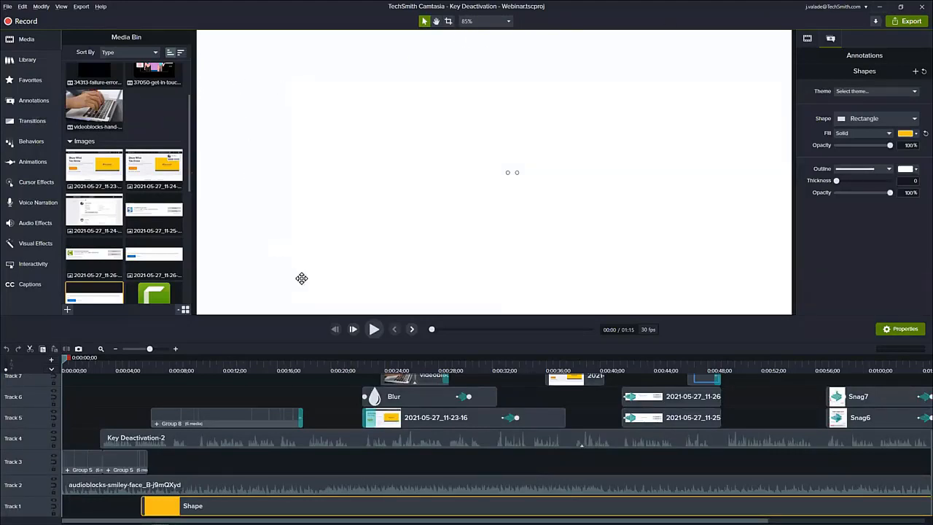
pyautogui.scroll(-2, 312, 278)
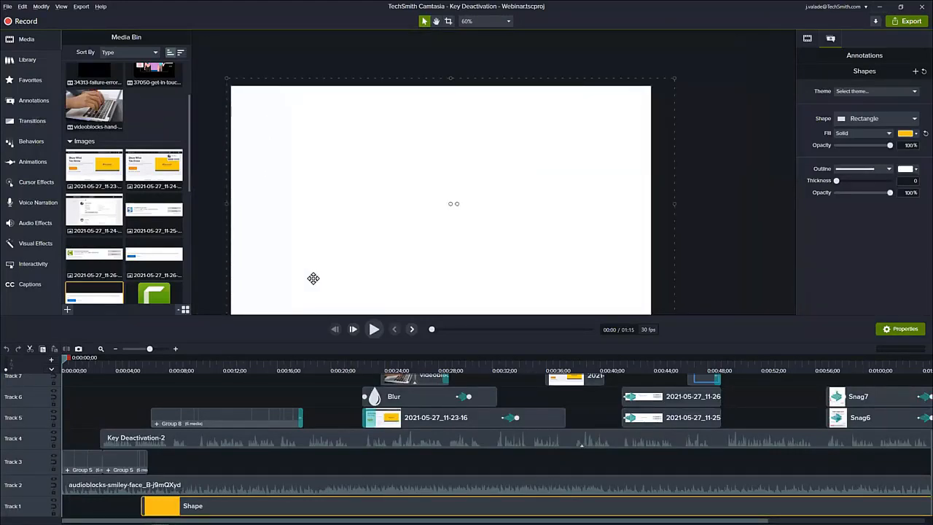
pyautogui.scroll(-1, 328, 277)
pyautogui.click(703, 236)
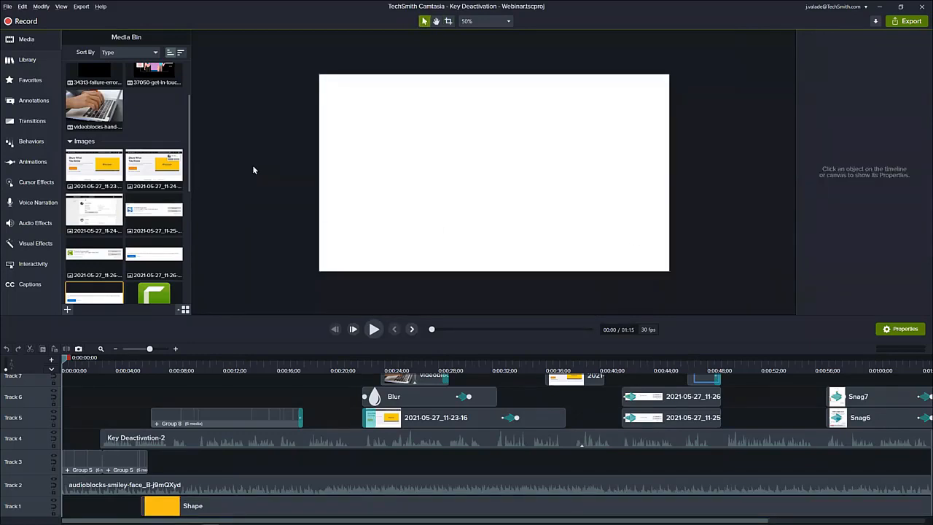
# Show the Save As settings for a standalone Camtasia project and the existing project files, leaving without replacing any project.
pyautogui.click(8, 7)
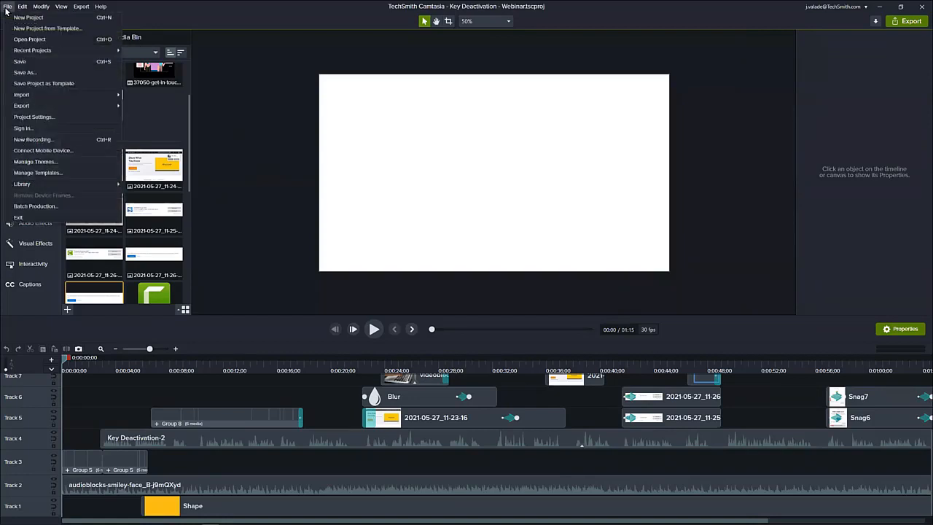
pyautogui.click(39, 72)
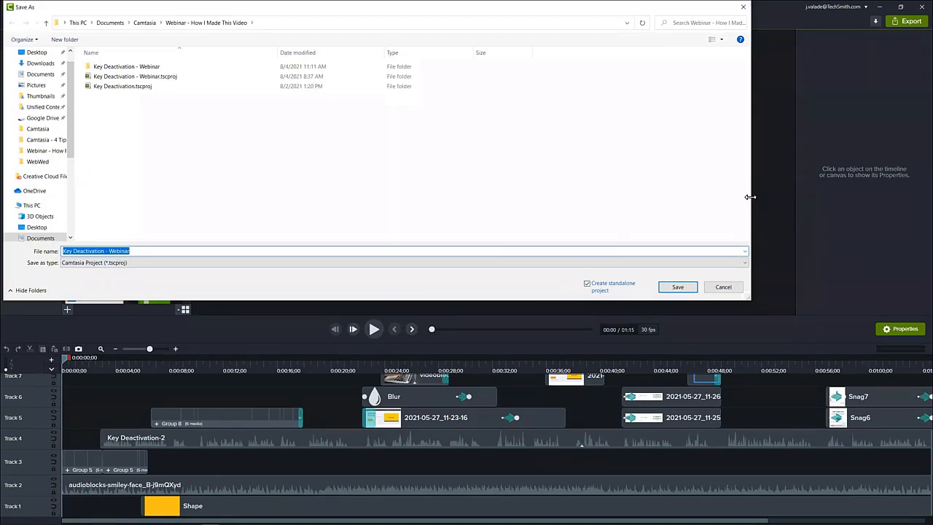
pyautogui.moveTo(750, 197); pyautogui.dragTo(401, 197)
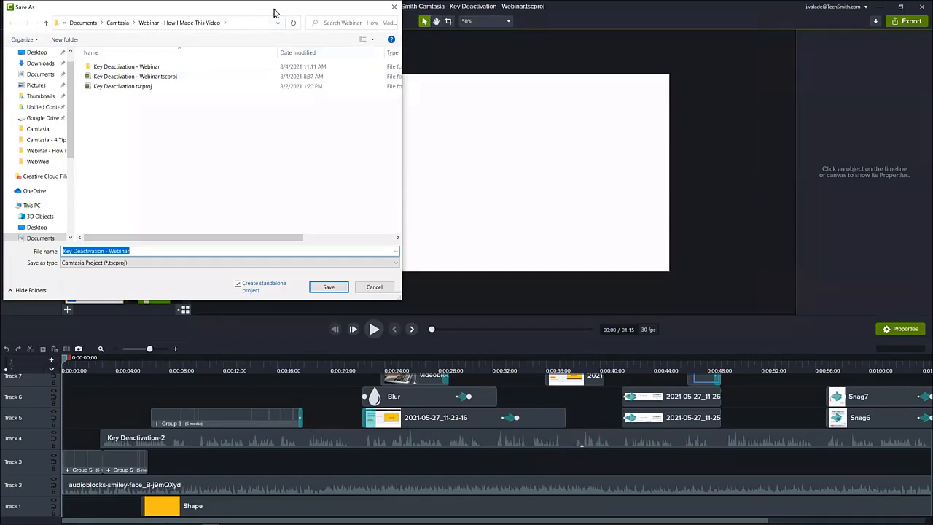
pyautogui.moveTo(274, 12); pyautogui.dragTo(755, 98)
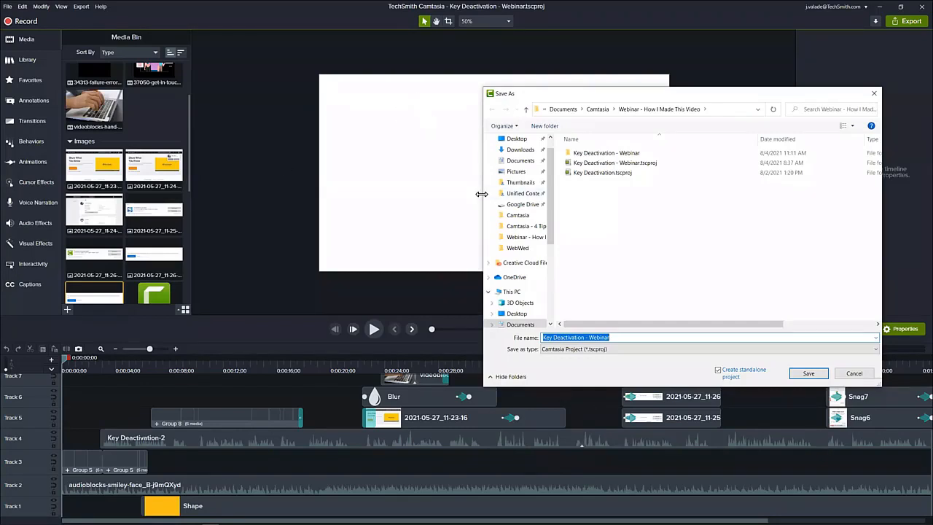
pyautogui.moveTo(482, 194); pyautogui.dragTo(309, 194)
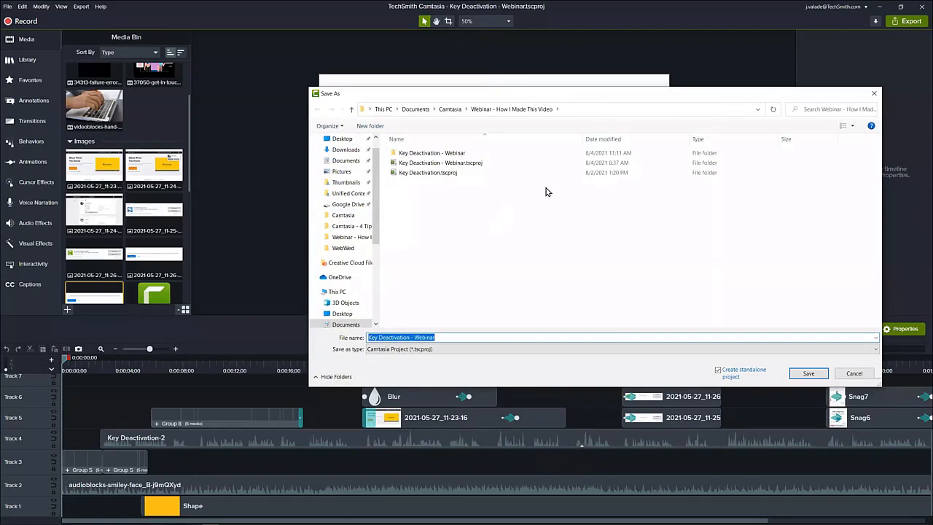
pyautogui.doubleClick(478, 165)
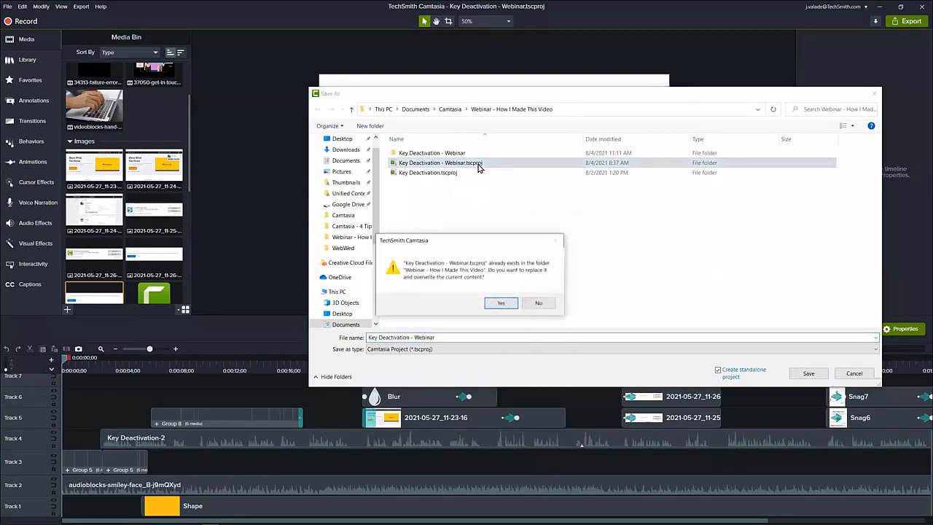
pyautogui.click(540, 303)
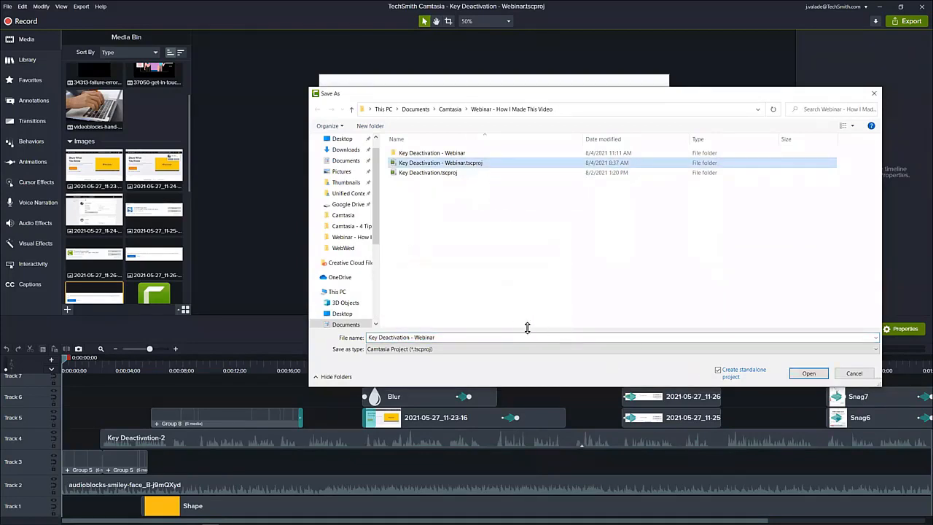
pyautogui.click(862, 373)
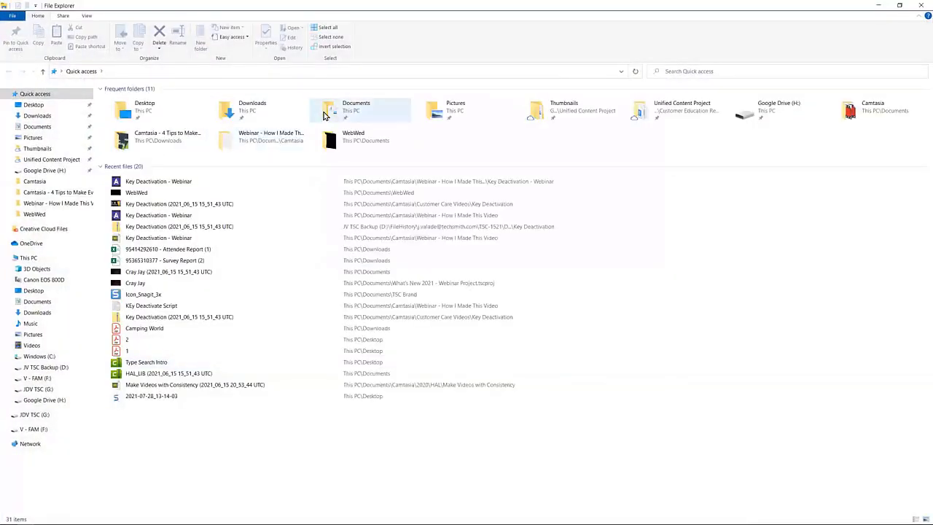
# In File Explorer, open the Key Deactivation.tscproj folder under Documents, Camtasia, Customer Care Videos, Key Deactivation to show its media files.
pyautogui.doubleClick(326, 115)
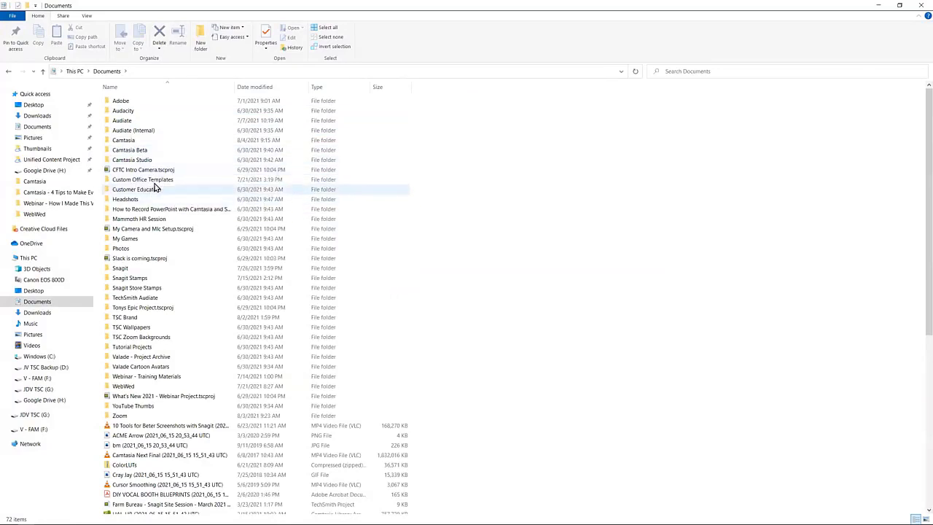
pyautogui.doubleClick(145, 141)
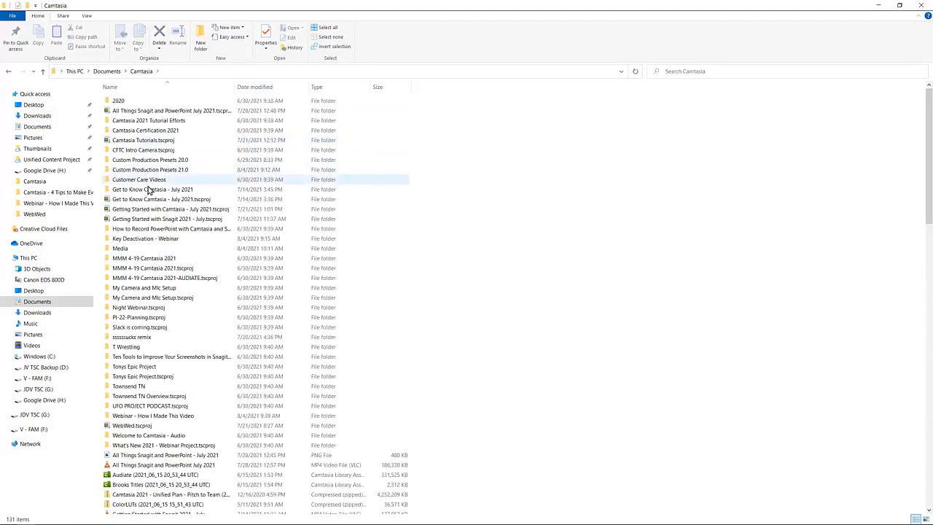
pyautogui.doubleClick(150, 180)
pyautogui.doubleClick(138, 103)
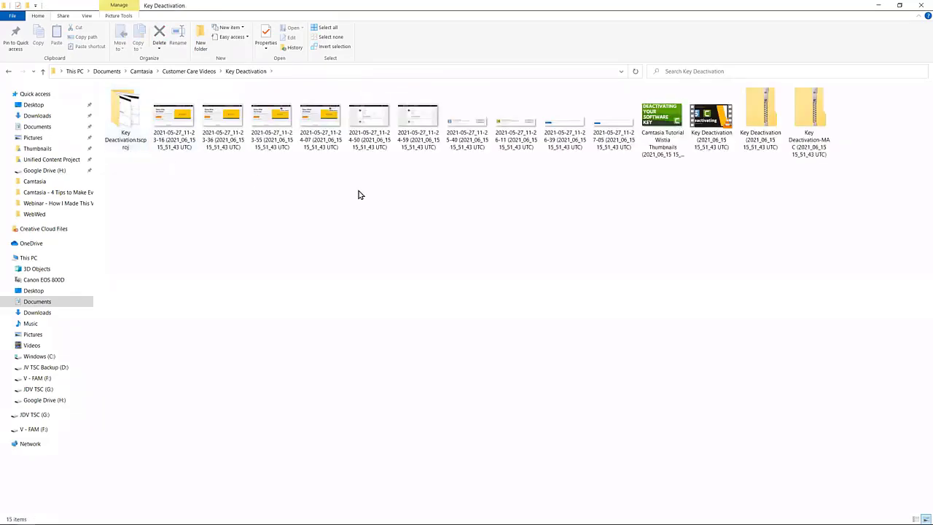
pyautogui.doubleClick(122, 124)
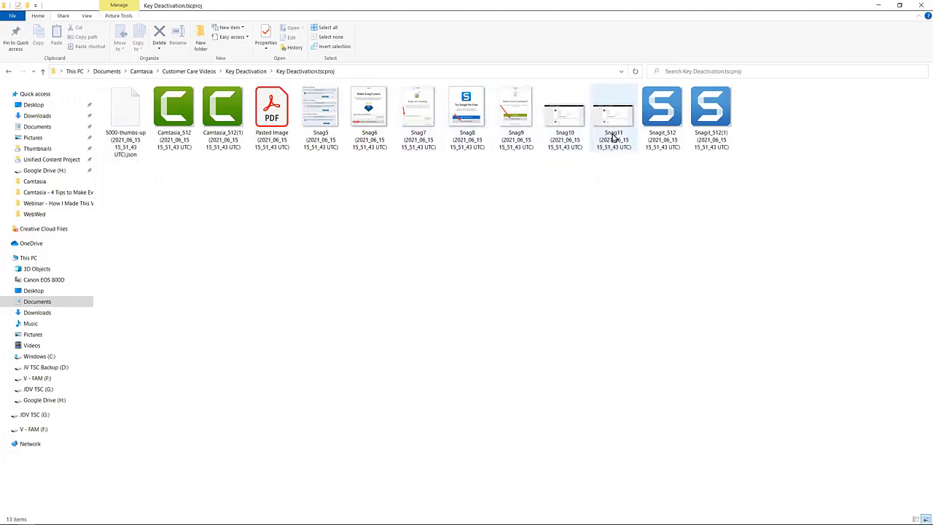
# Return from File Explorer to the Camtasia project and place the playhead at 0:00:03;04 to show the title intro.
pyautogui.click(920, 7)
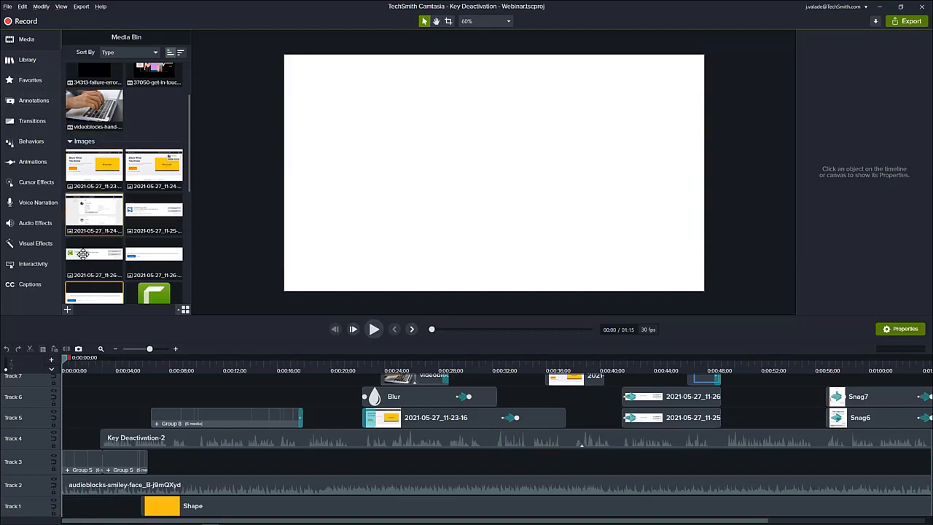
pyautogui.scroll(1, 126, 398)
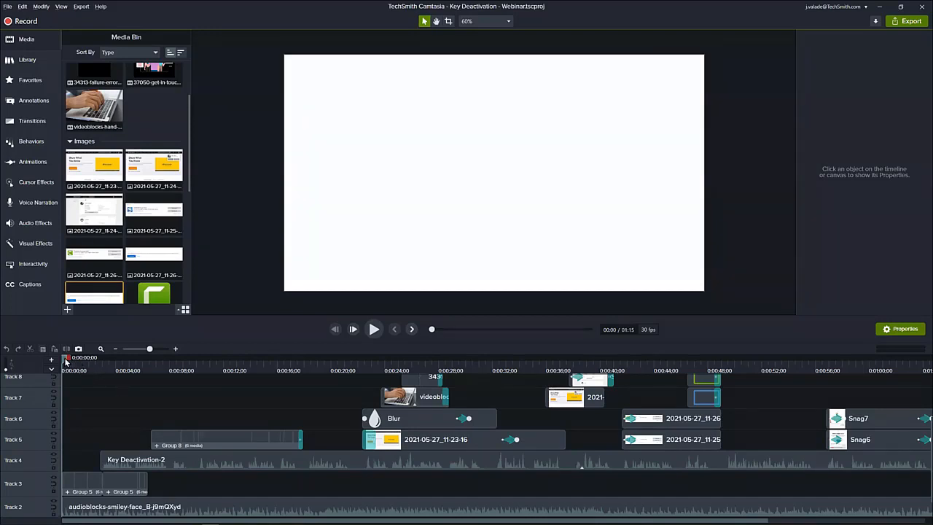
pyautogui.moveTo(65, 360); pyautogui.dragTo(106, 367)
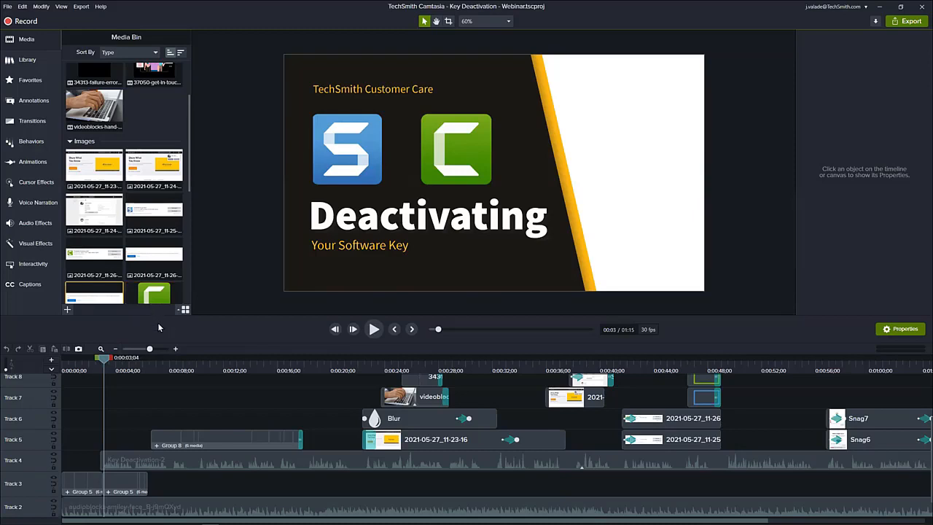
# From the Camtasia Library, go to the TechSmith Assets website for more assets and open its customizable Intros category.
pyautogui.click(37, 65)
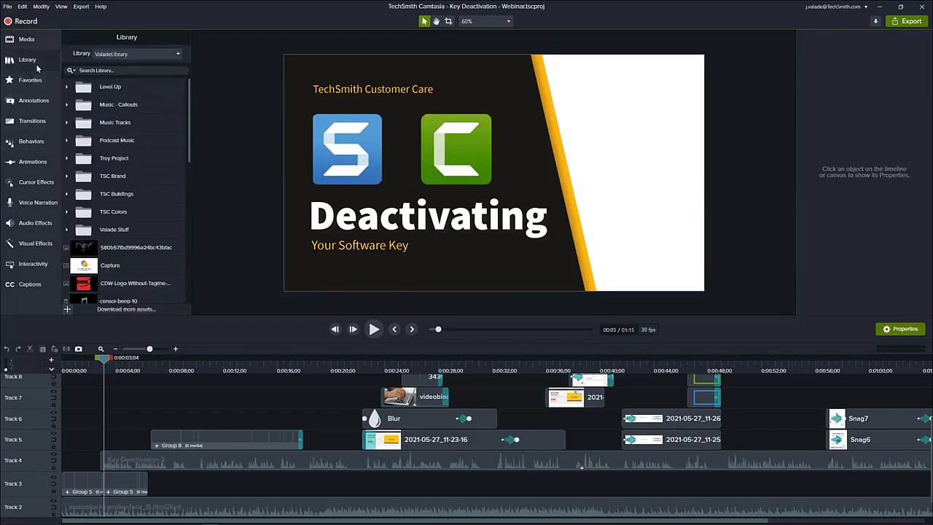
pyautogui.click(35, 64)
pyautogui.click(29, 64)
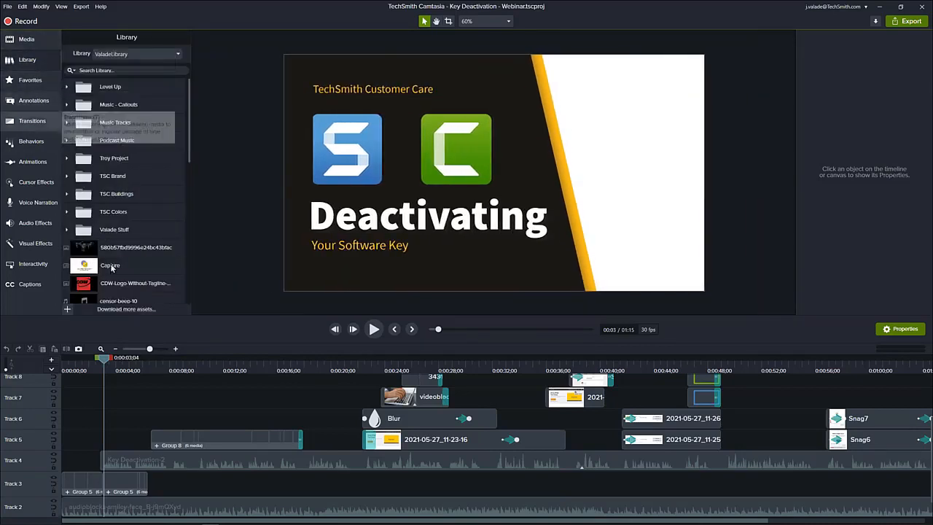
pyautogui.click(126, 310)
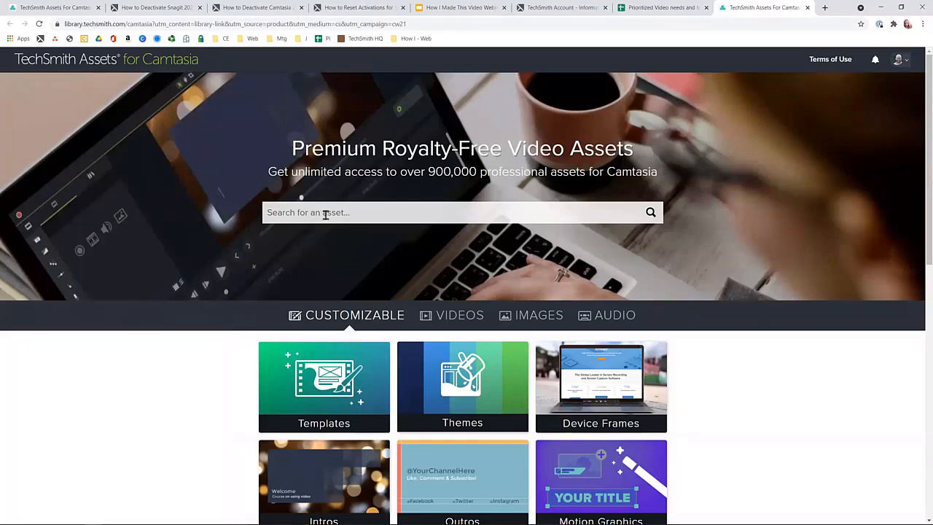
pyautogui.scroll(-1, 325, 216)
pyautogui.scroll(-2, 240, 337)
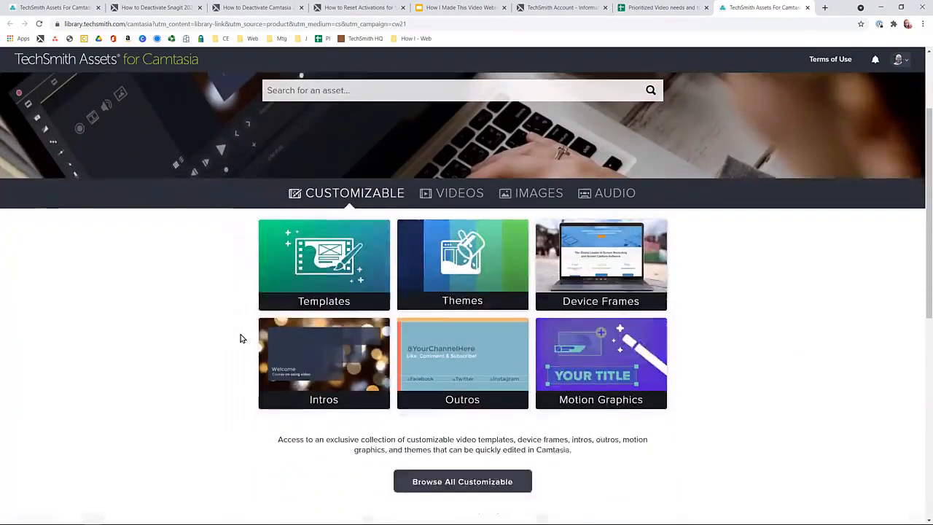
pyautogui.click(314, 347)
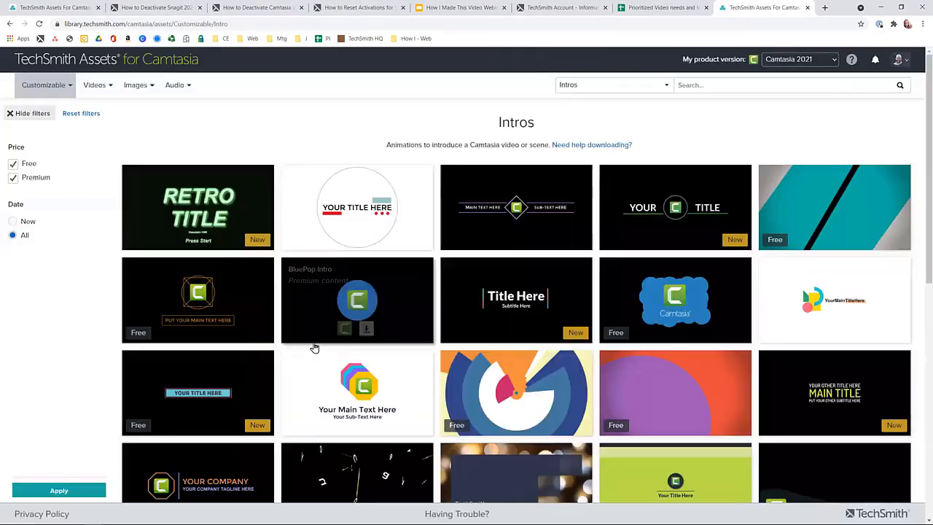
# Filter the intros to exclude Premium assets and look through the free designs.
pyautogui.moveTo(313, 347)
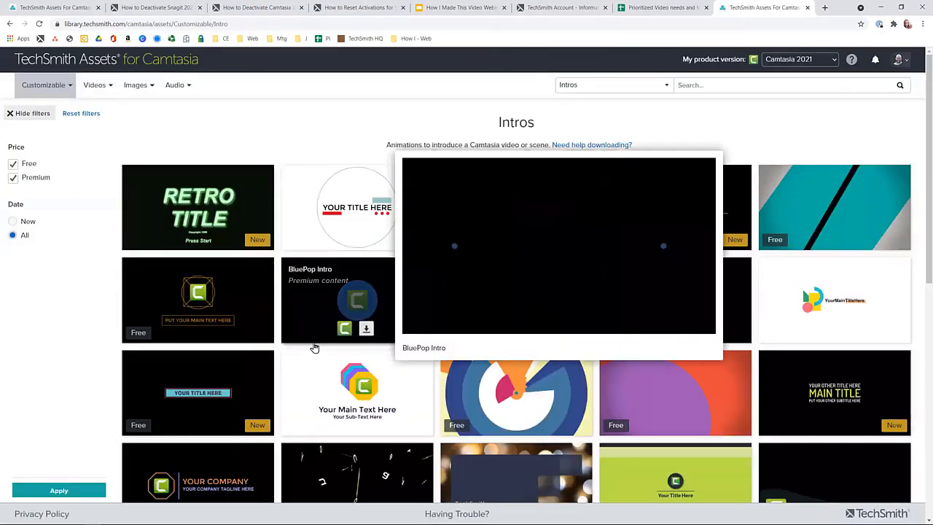
pyautogui.click(14, 180)
pyautogui.click(50, 492)
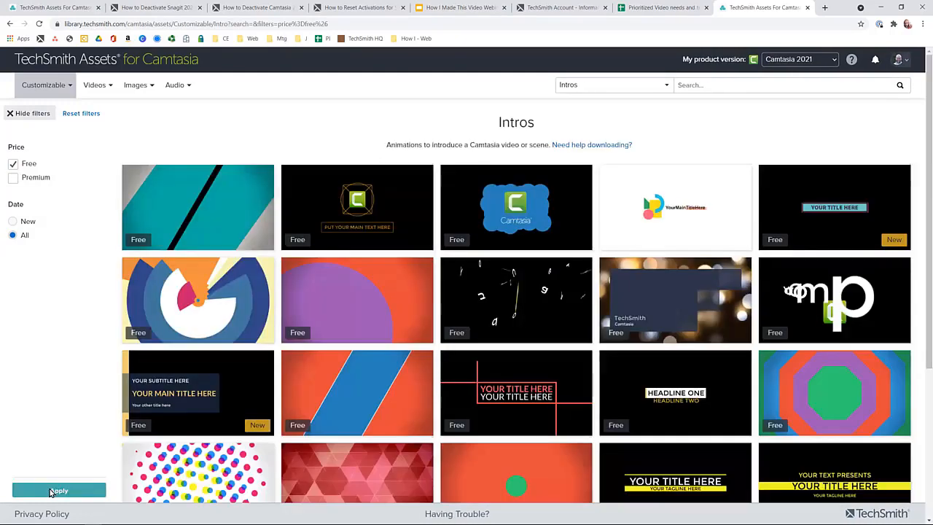
pyautogui.scroll(-2, 365, 372)
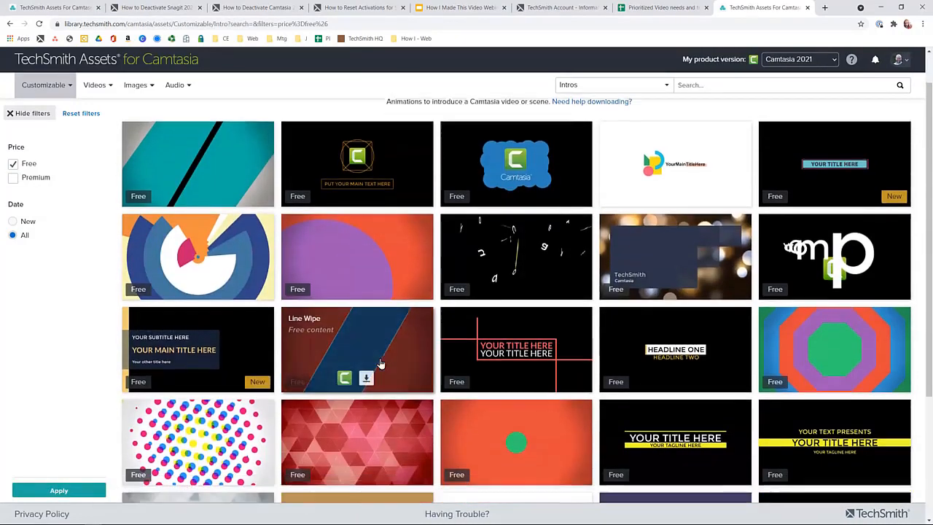
pyautogui.scroll(-2, 379, 362)
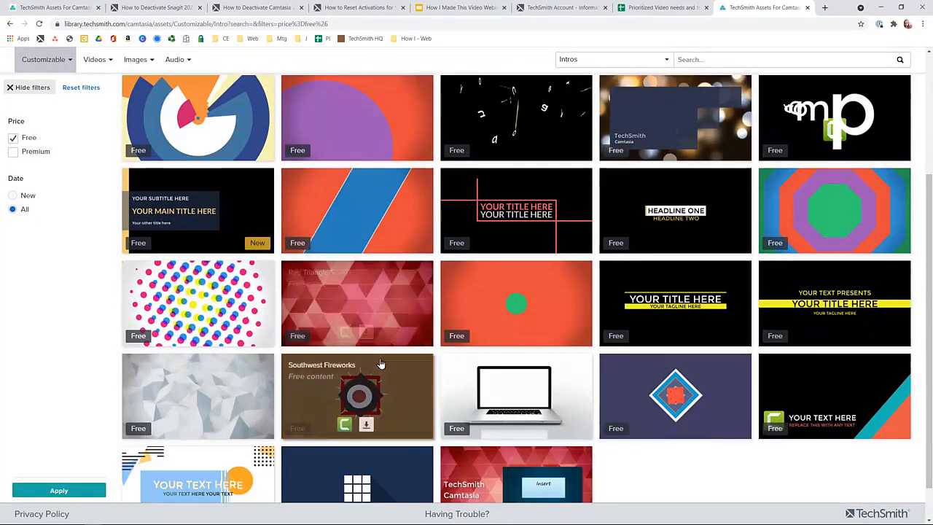
pyautogui.scroll(-1, 380, 362)
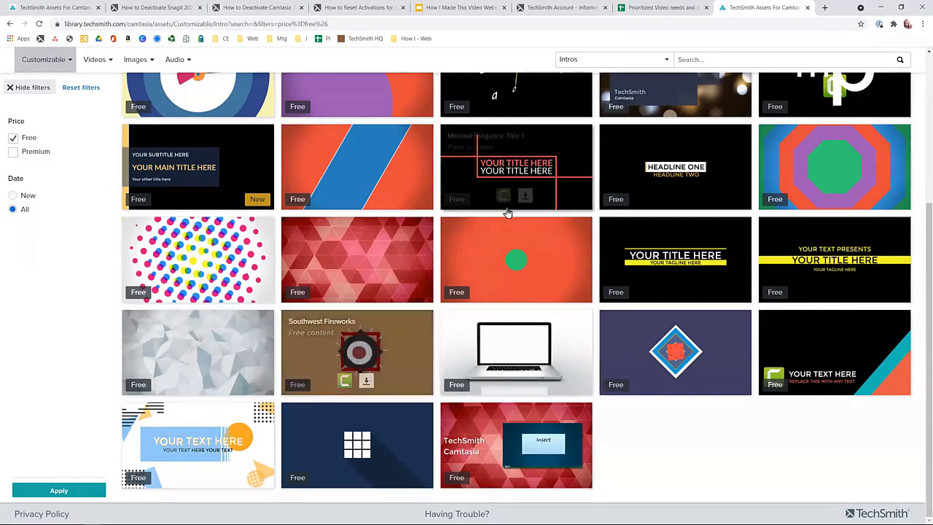
pyautogui.click(667, 268)
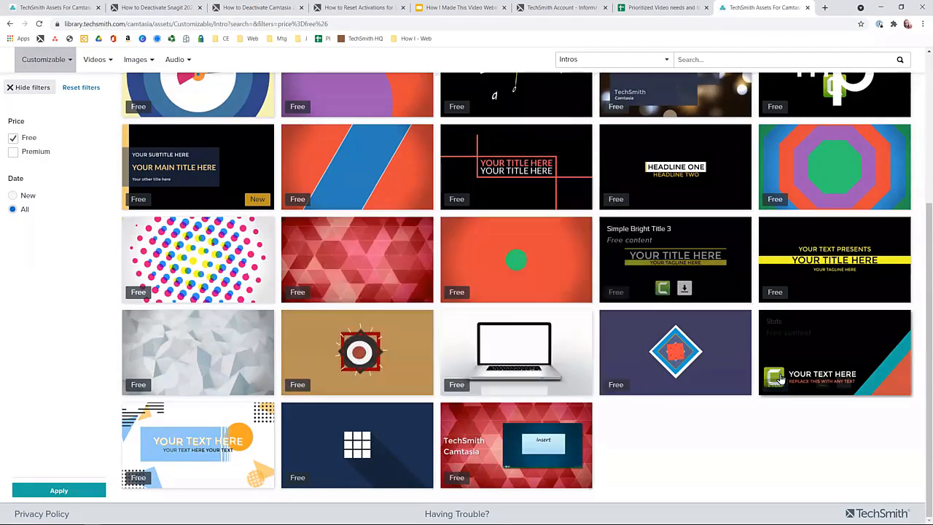
pyautogui.moveTo(780, 379)
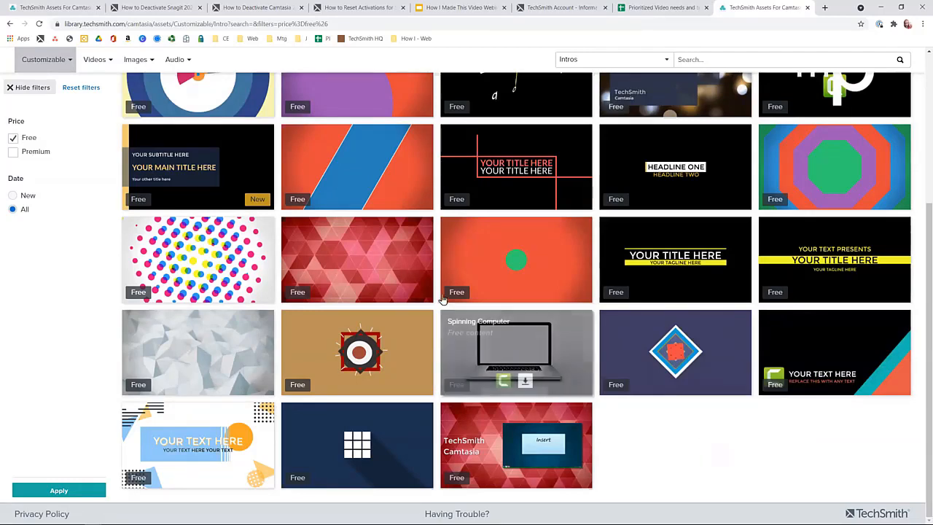
# Include Premium assets in the intro filter again and browse the free and premium designs together.
pyautogui.click(37, 155)
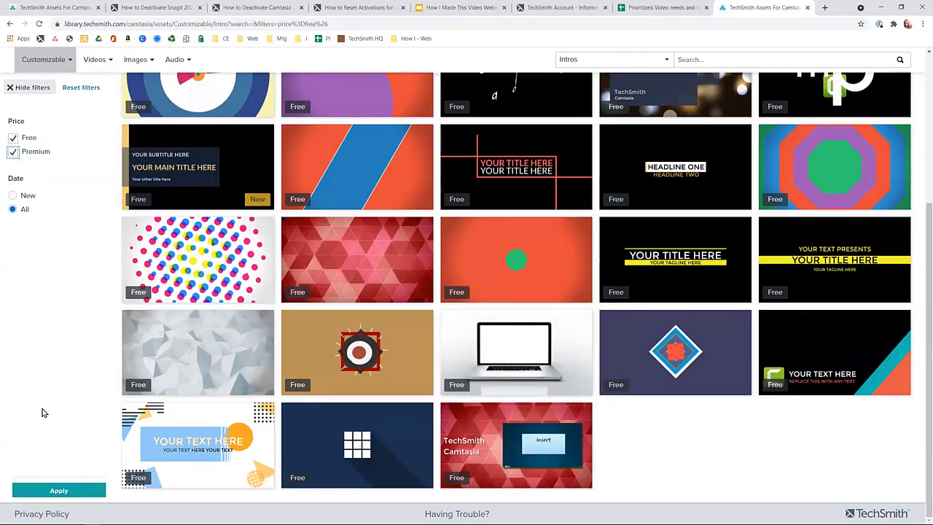
pyautogui.click(56, 488)
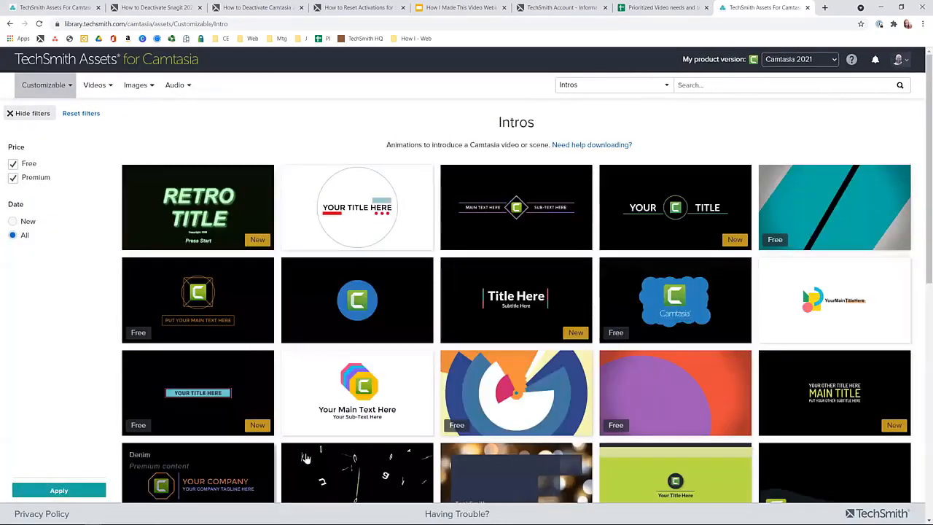
pyautogui.scroll(-2, 534, 393)
pyautogui.scroll(-5, 534, 392)
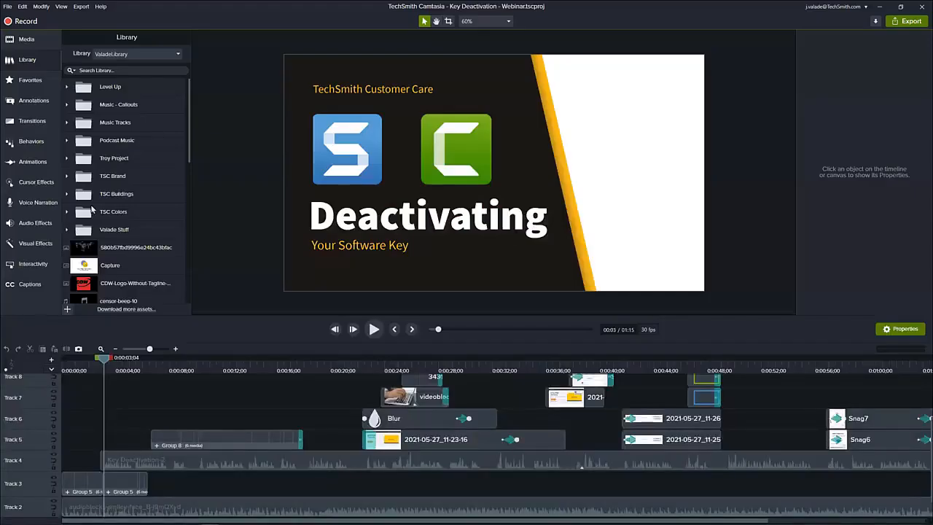
# In Camtasia, select the first Group 5 clip on Track 3 and show the color options of its first rectangle callout.
pyautogui.click(86, 484)
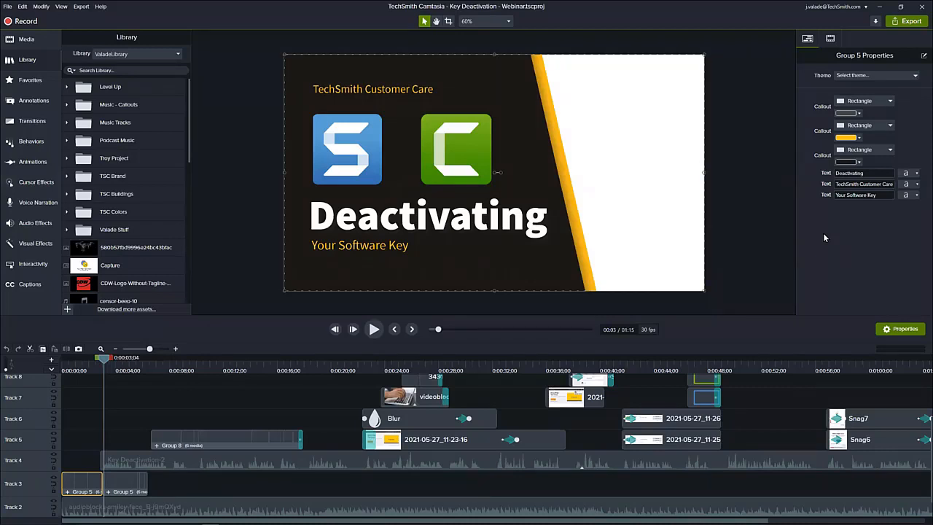
pyautogui.click(859, 115)
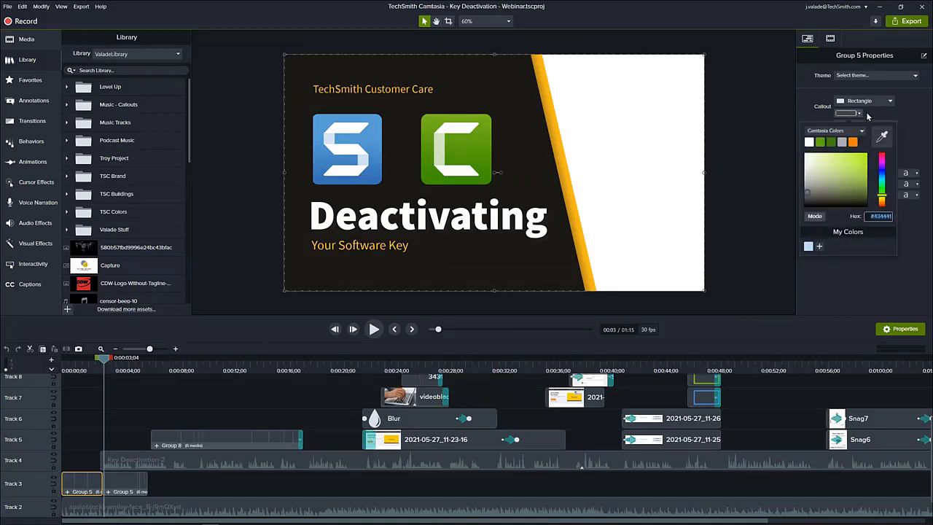
pyautogui.click(870, 117)
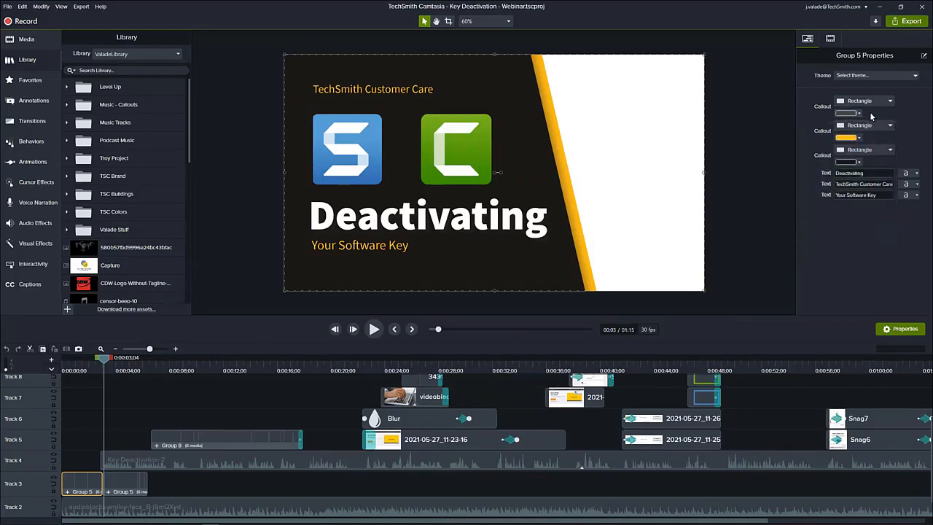
pyautogui.click(860, 114)
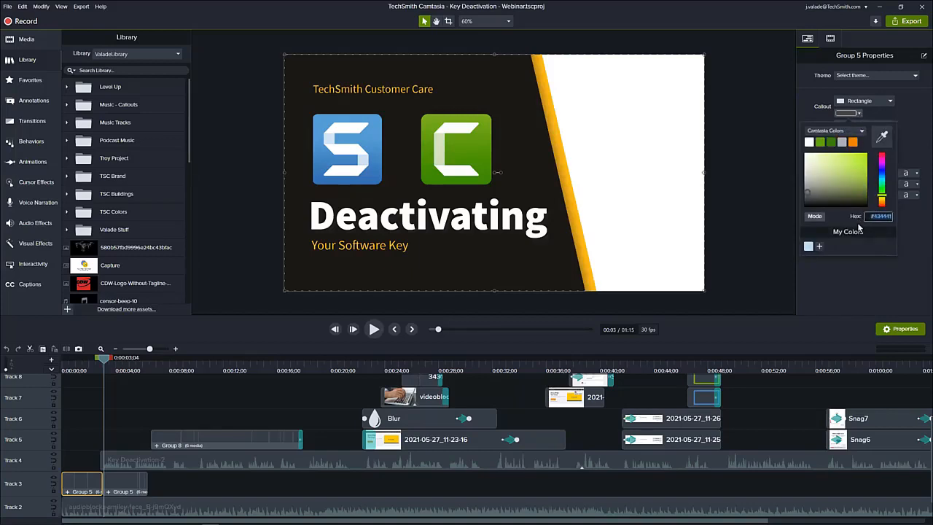
pyautogui.click(815, 218)
pyautogui.click(908, 132)
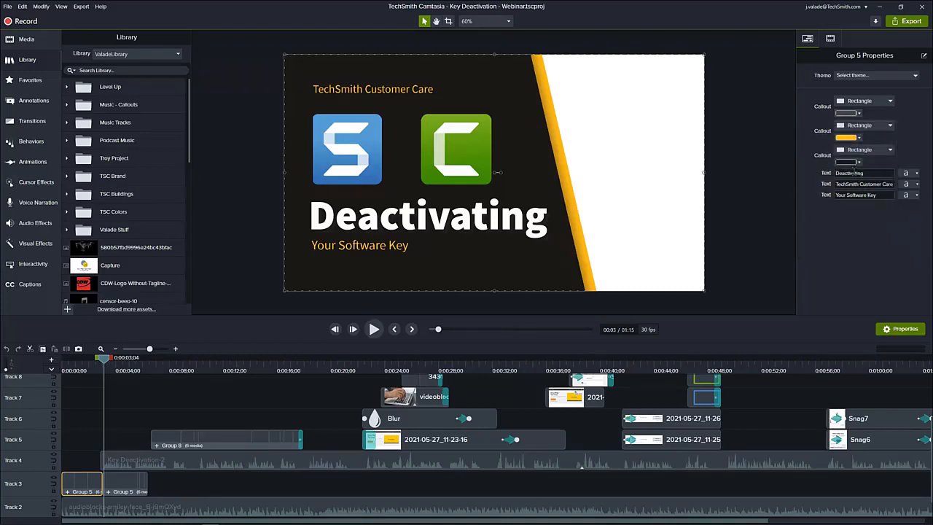
# Show the intro group's three editable text properties: Deactivating, TechSmith Customer Care and Your Software Key.
pyautogui.click(854, 173)
pyautogui.click(857, 184)
pyautogui.click(857, 196)
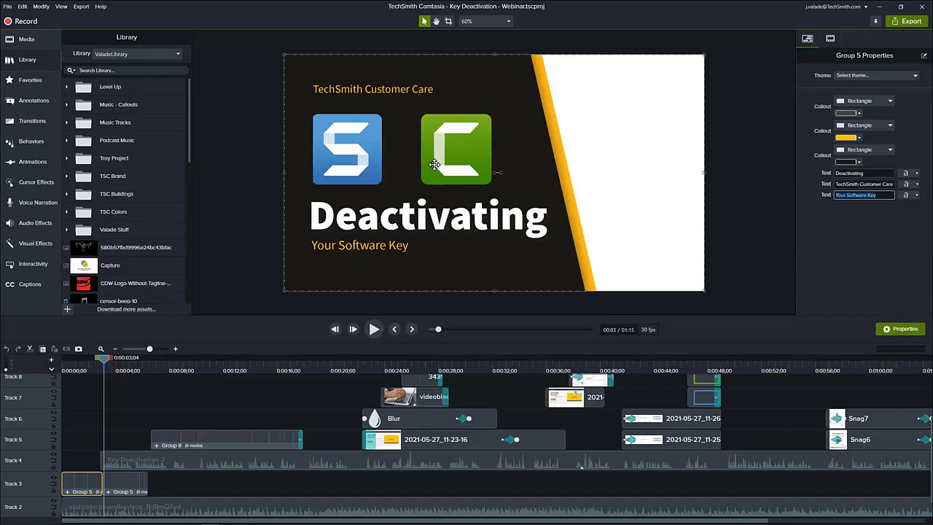
# Open Group 5 and its nested Group 3 with the product logos on the timeline, and place the playhead at 0:00:02;19.
pyautogui.doubleClick(70, 494)
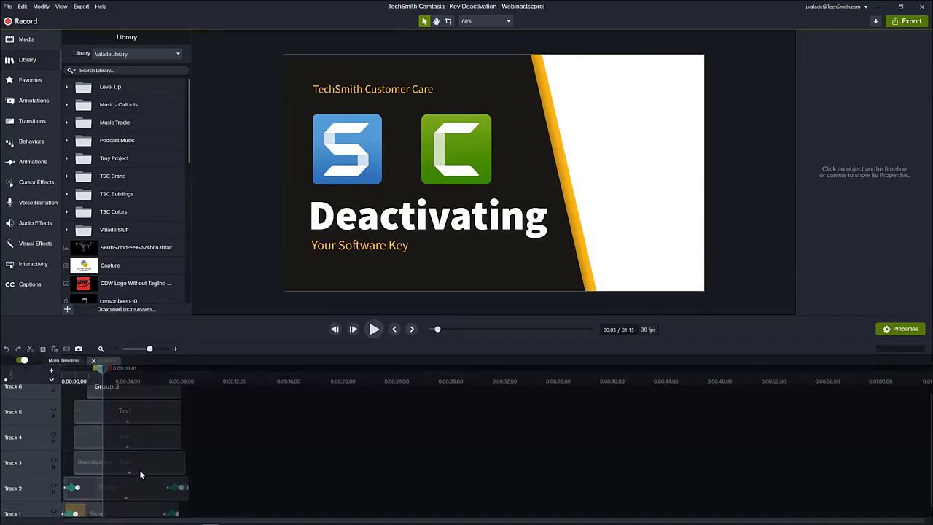
pyautogui.moveTo(182, 317); pyautogui.dragTo(200, 230)
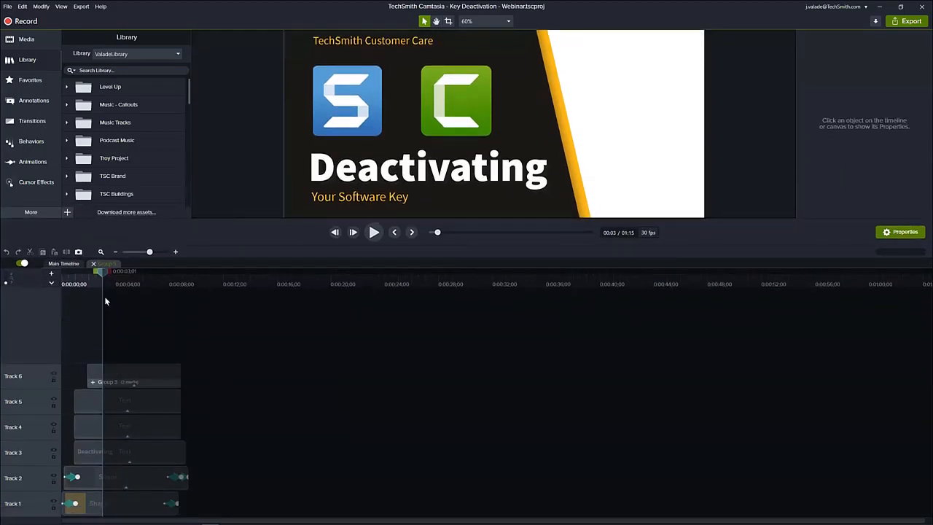
pyautogui.click(124, 368)
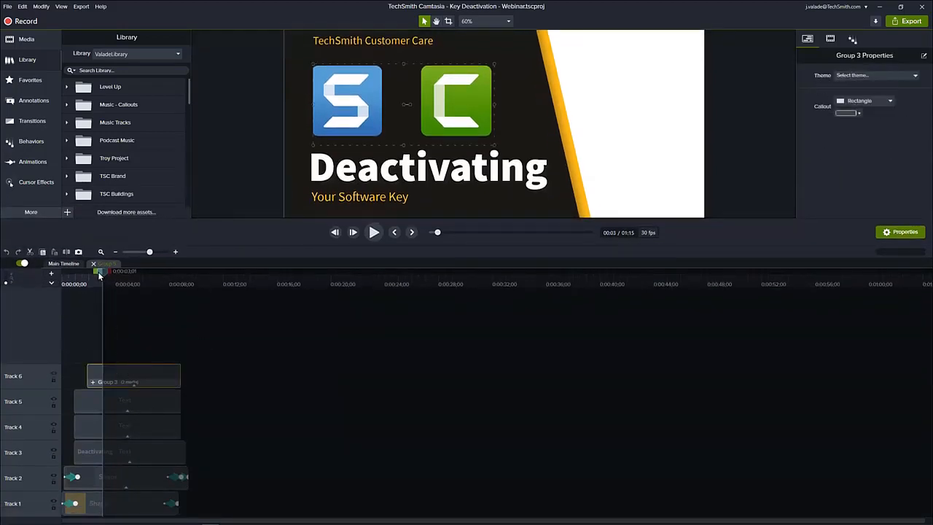
pyautogui.click(93, 382)
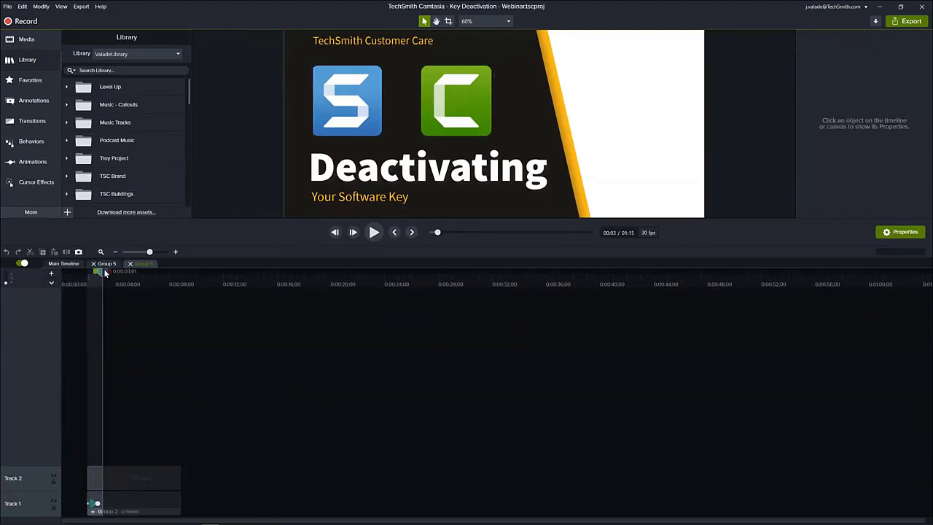
pyautogui.moveTo(103, 270)
pyautogui.mouseDown()
pyautogui.moveTo(90, 279)
pyautogui.moveTo(97, 275)
pyautogui.mouseUp()
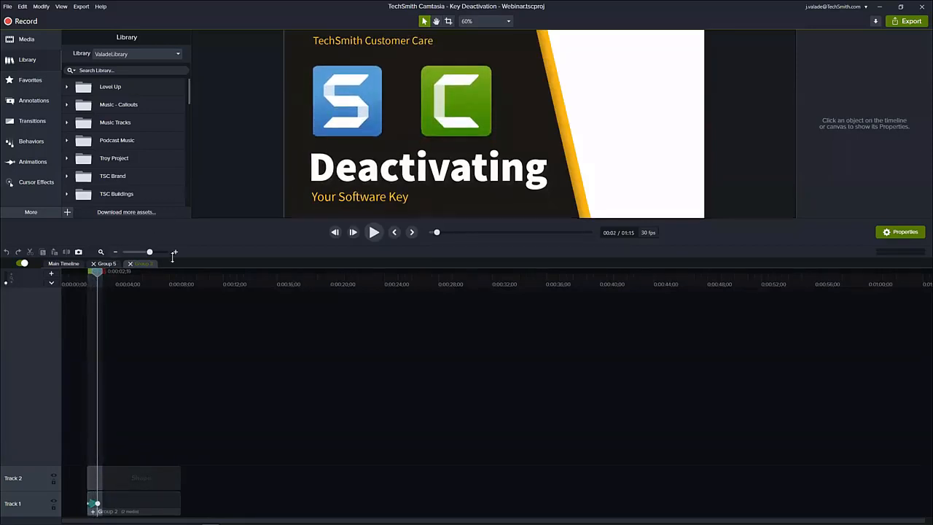
# Shrink the timeline area to fit the whole canvas and show the available visual effects.
pyautogui.moveTo(151, 219); pyautogui.dragTo(153, 379)
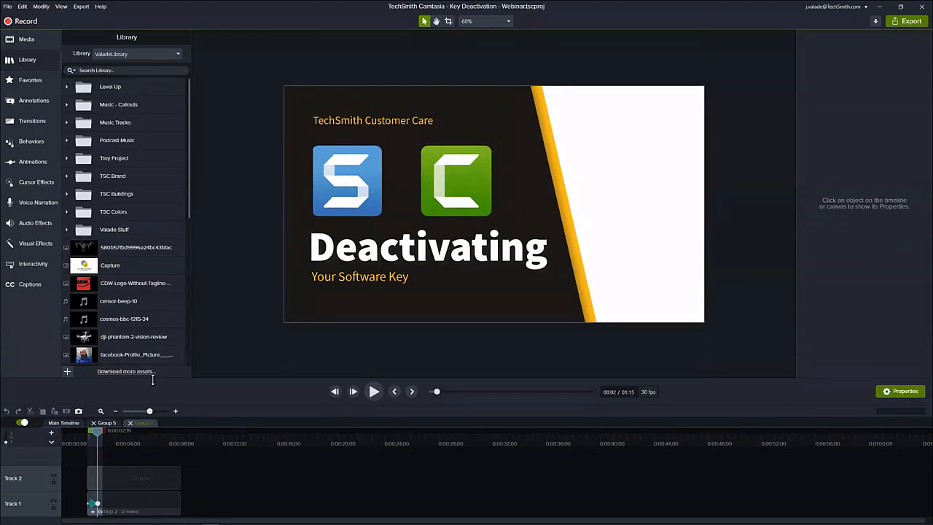
pyautogui.click(44, 244)
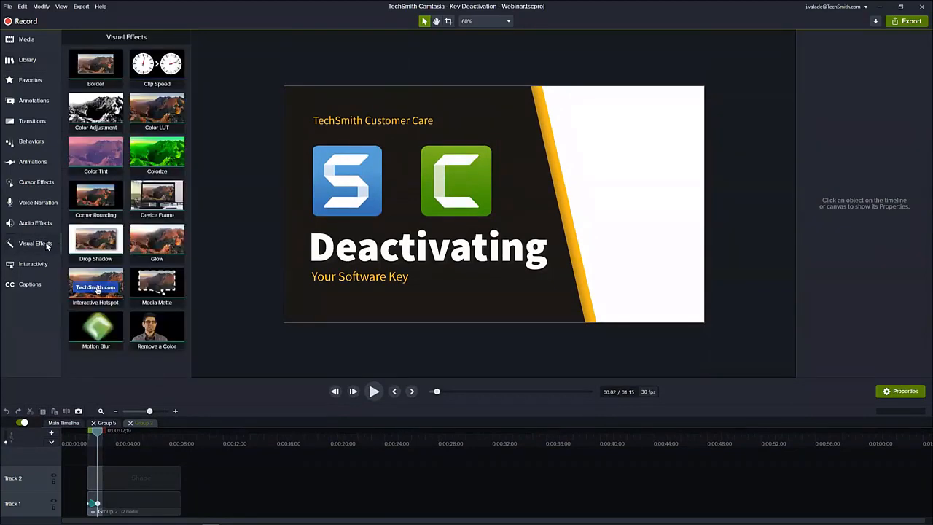
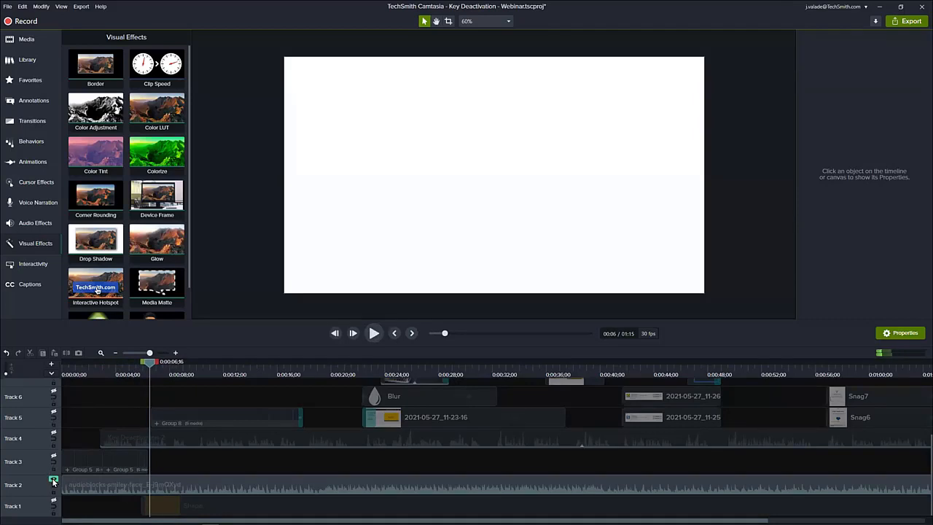
# Select the background music clip on Track 2 and place the playhead at 0:00:03;12 near the start of the narration.
pyautogui.keyDown('shift'); pyautogui.click(54, 480); pyautogui.keyUp('shift')
pyautogui.click(108, 484)
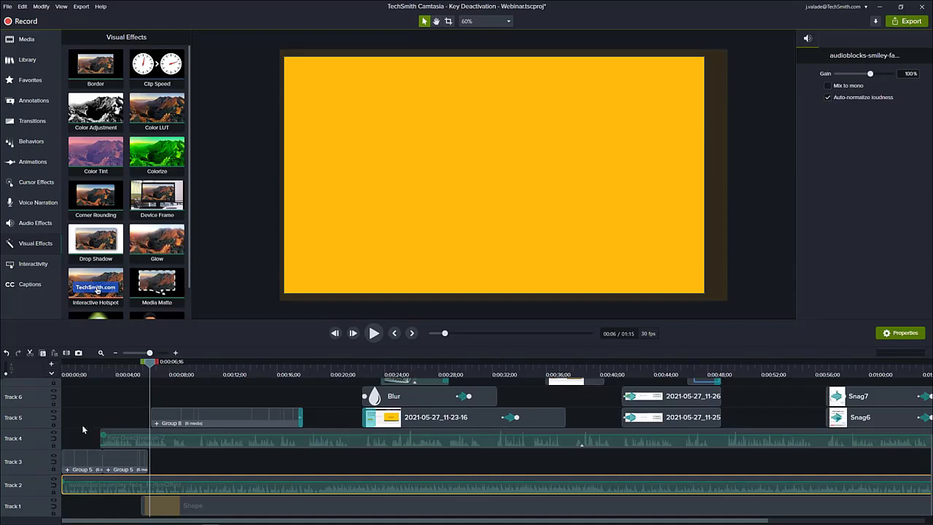
pyautogui.click(103, 368)
pyautogui.click(94, 372)
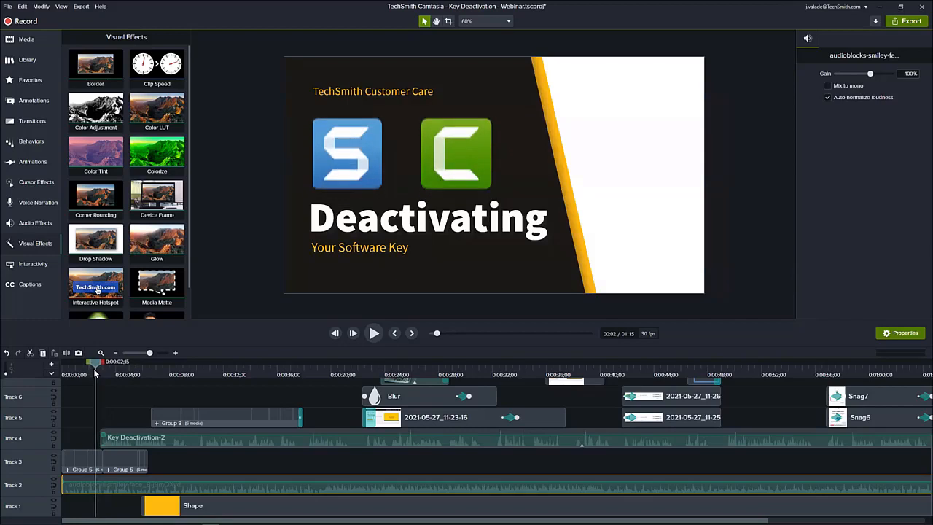
pyautogui.click(97, 373)
pyautogui.moveTo(97, 373); pyautogui.dragTo(108, 373)
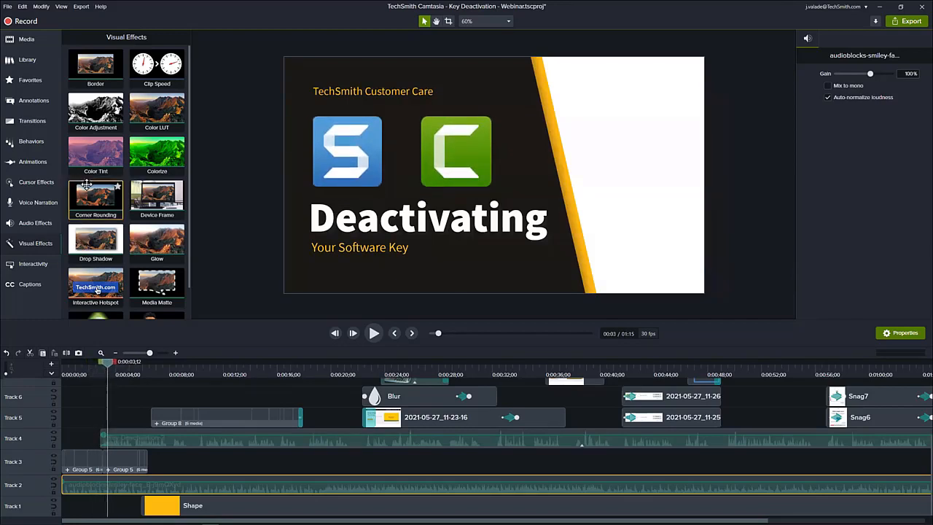
# Browse the project media and preview the Key Deactivation-2.wav narration file.
pyautogui.click(31, 44)
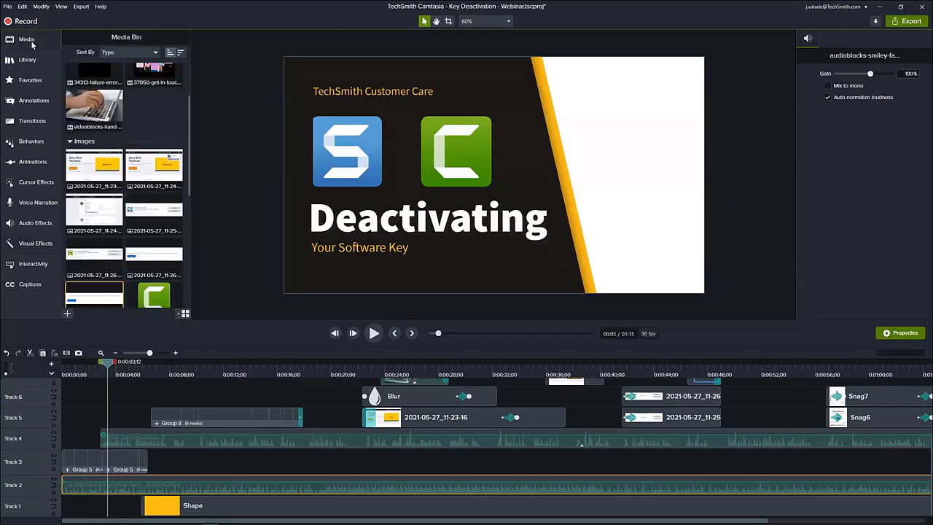
pyautogui.scroll(2, 124, 134)
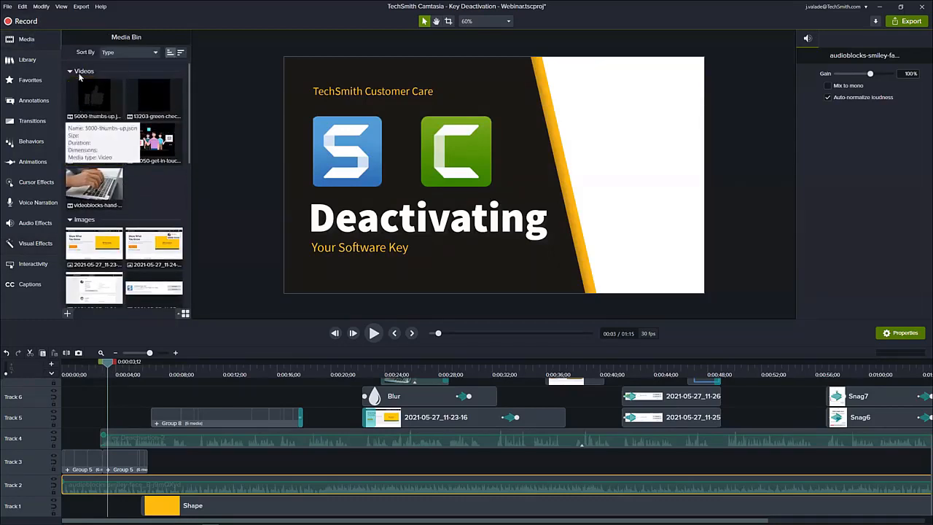
pyautogui.scroll(-5, 92, 246)
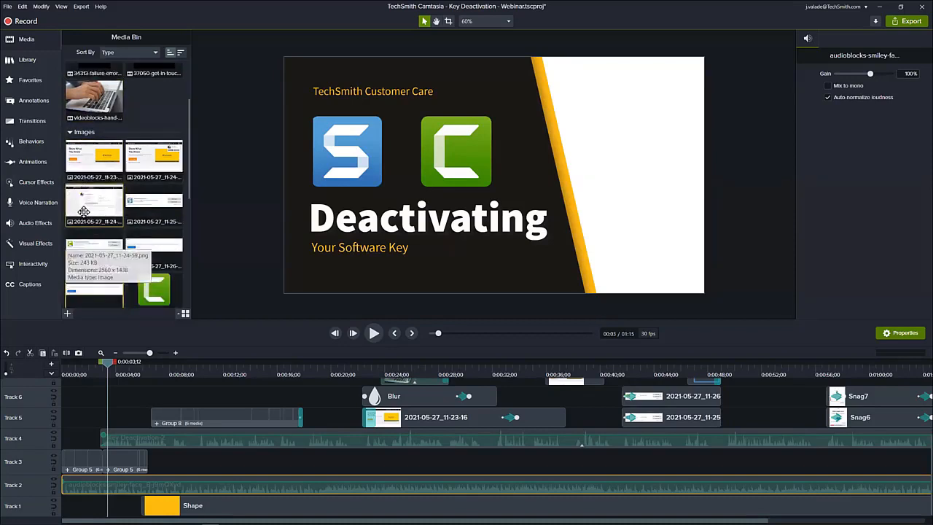
pyautogui.scroll(-5, 84, 211)
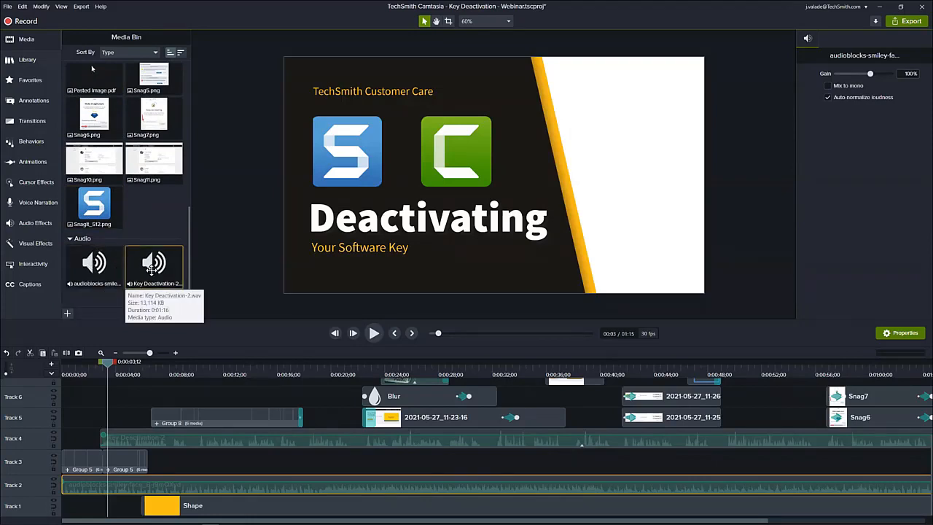
pyautogui.doubleClick(151, 268)
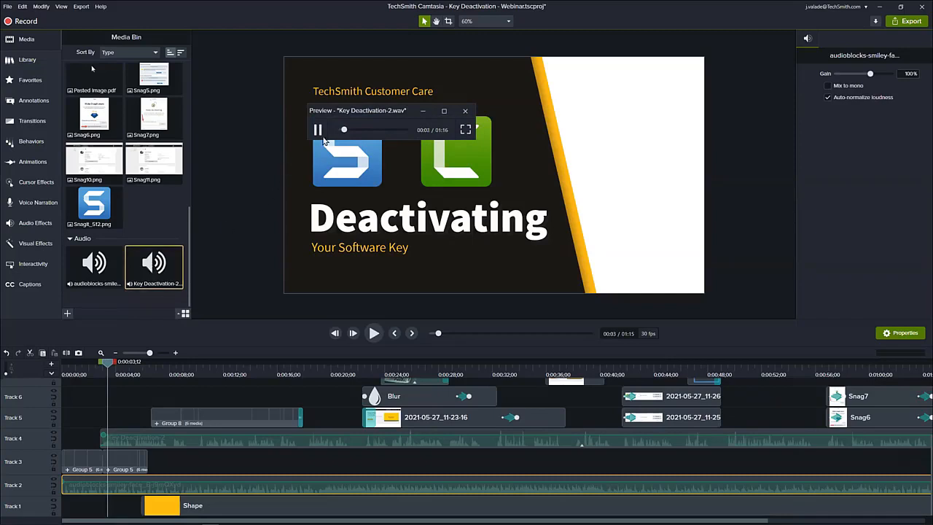
pyautogui.click(343, 130)
pyautogui.click(319, 128)
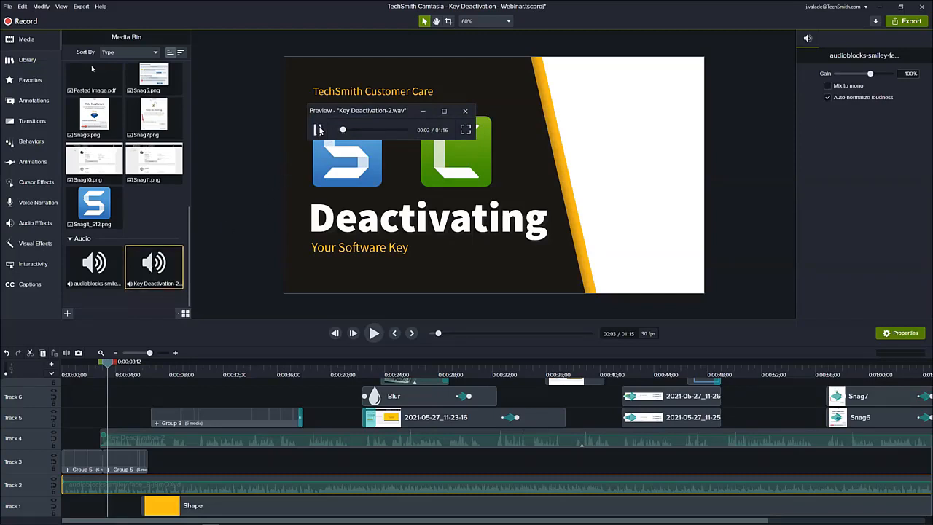
pyautogui.click(465, 111)
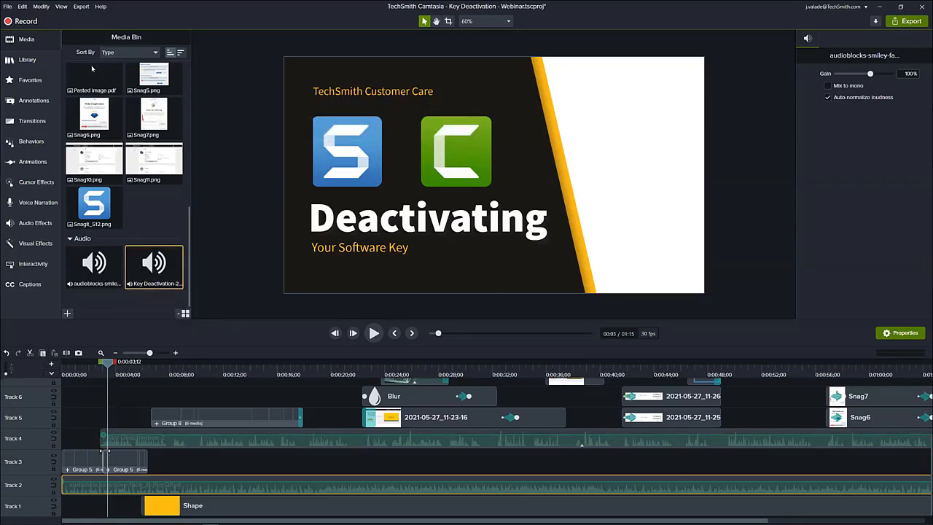
# Apply the Emphasize audio effect to the Key Deactivation-2 narration clip on Track 4.
pyautogui.click(95, 367)
pyautogui.moveTo(95, 367); pyautogui.dragTo(119, 375)
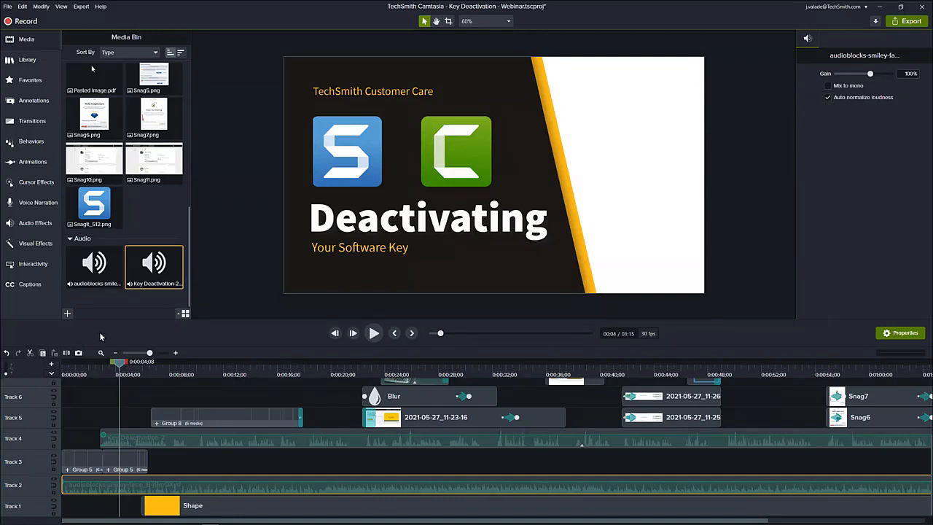
pyautogui.click(51, 229)
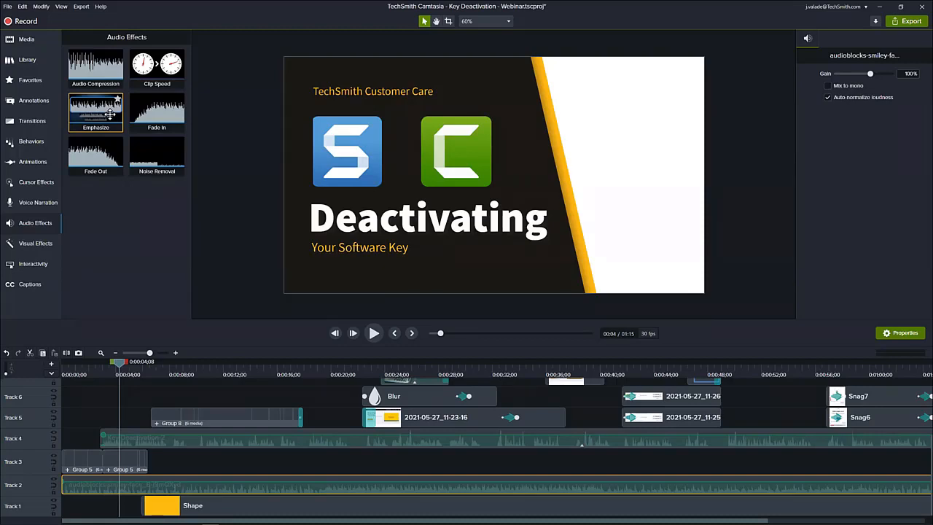
pyautogui.moveTo(98, 111); pyautogui.dragTo(127, 441)
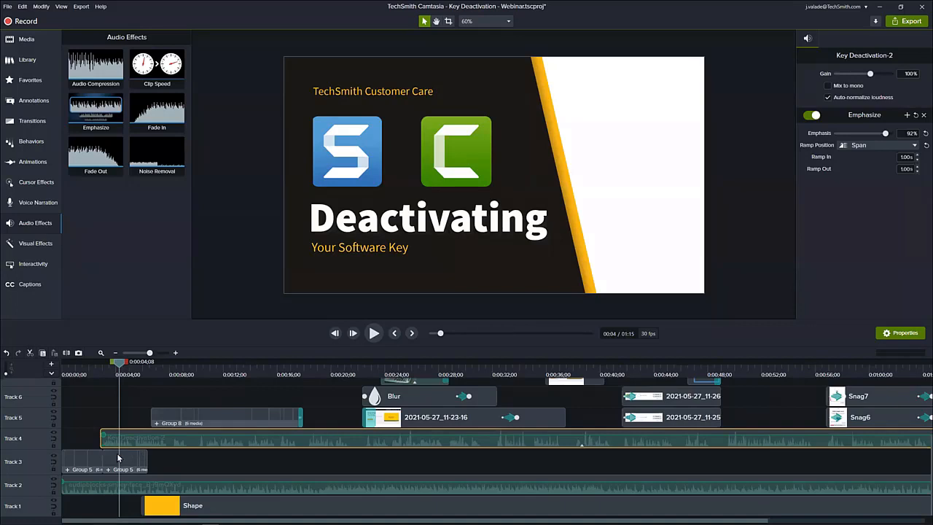
# Play the intro from 0:00:01;01 to hear the music and narration together, and place the playhead at 0:00:04;13.
pyautogui.moveTo(97, 364); pyautogui.dragTo(78, 372)
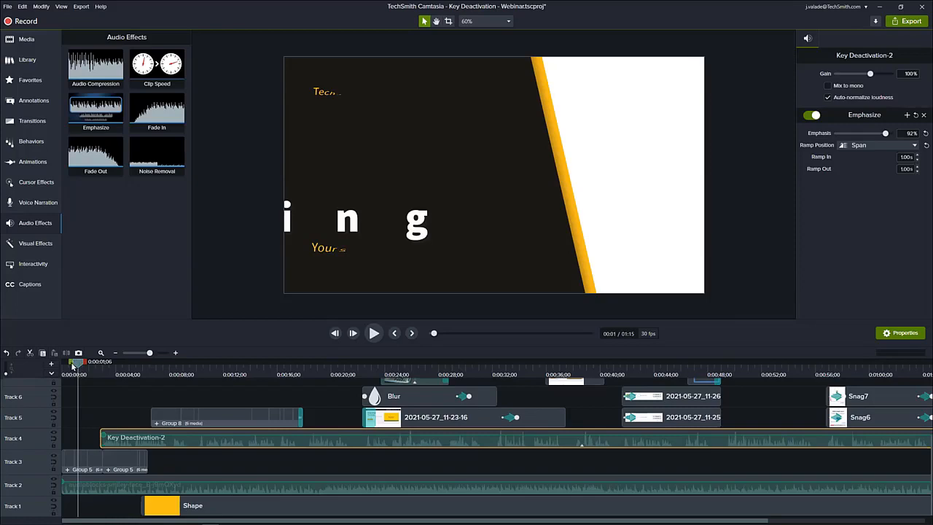
pyautogui.moveTo(77, 363); pyautogui.dragTo(75, 363)
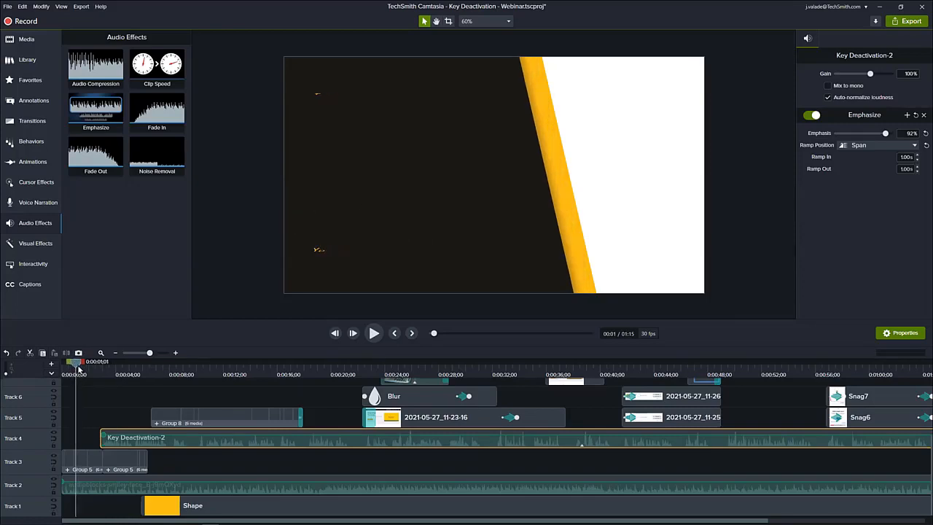
pyautogui.click(373, 333)
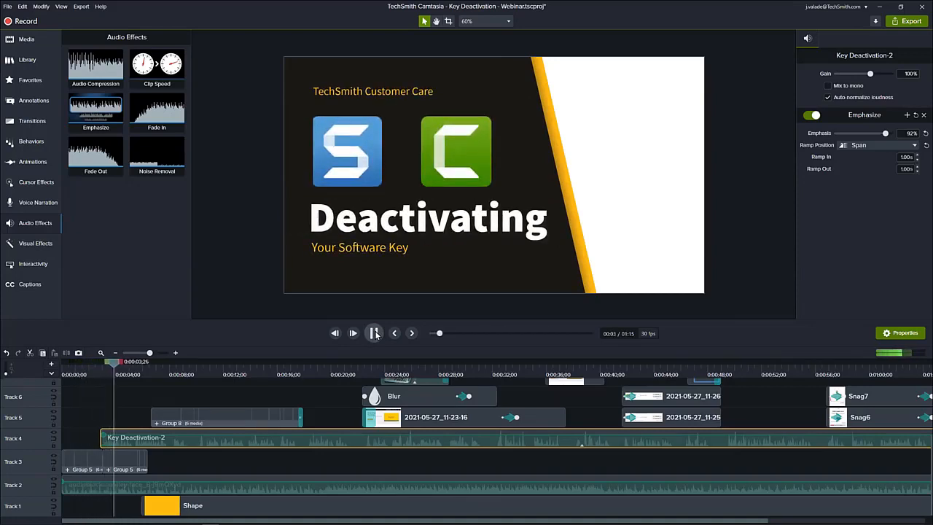
pyautogui.click(373, 333)
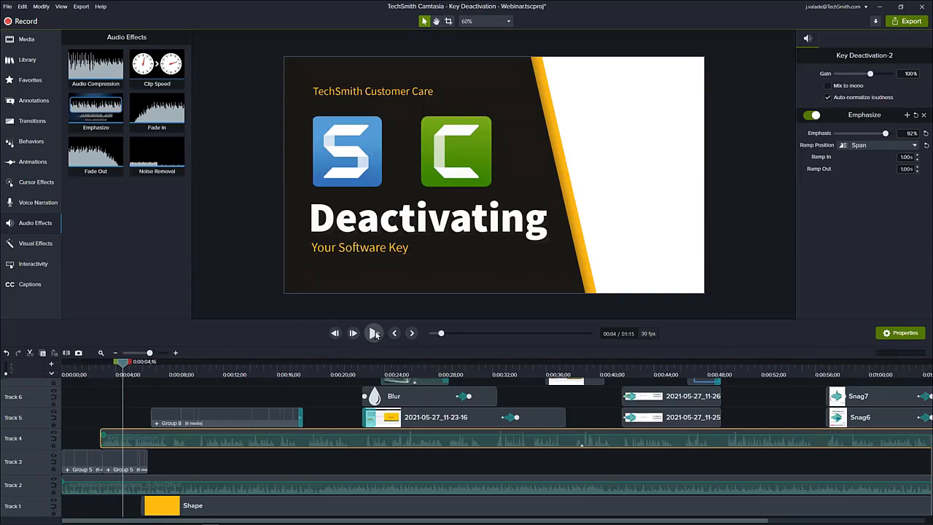
pyautogui.click(94, 372)
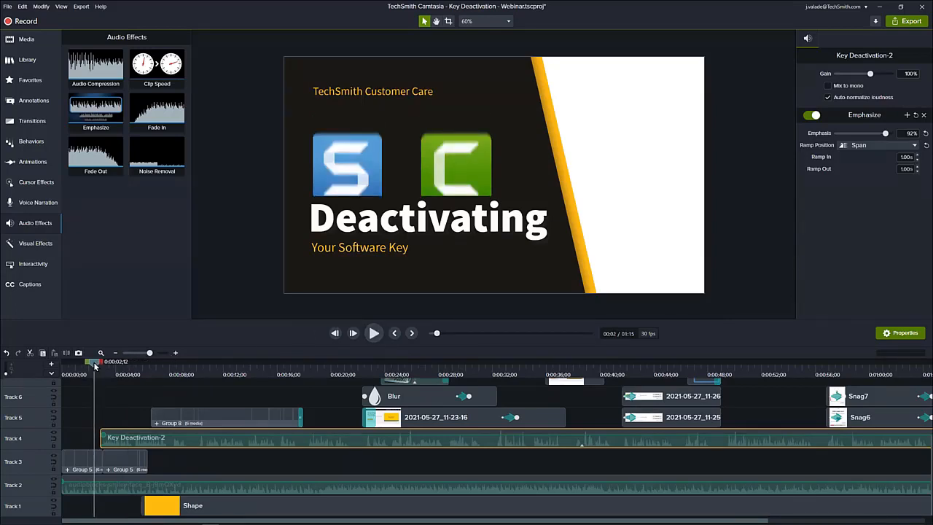
pyautogui.moveTo(95, 366); pyautogui.dragTo(122, 363)
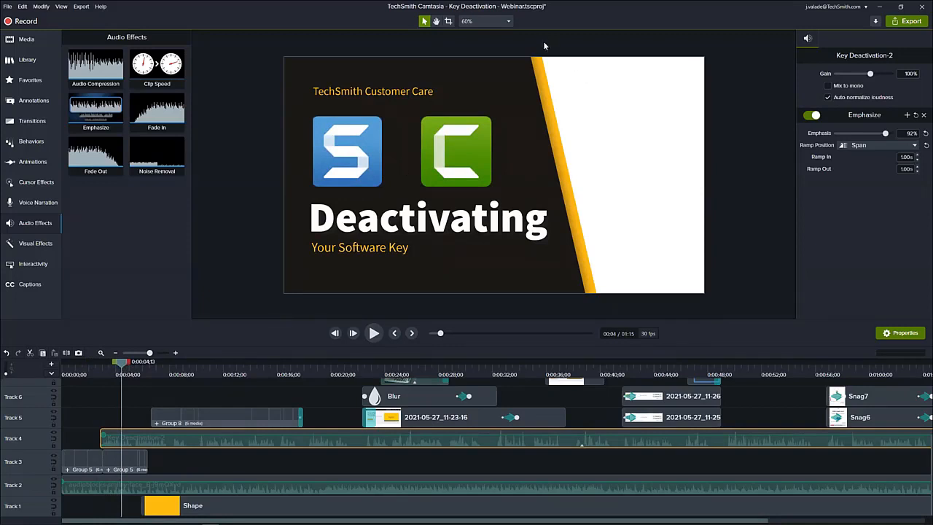
# Examine the project settings for canvas dimensions, background color and frame rate.
pyautogui.click(508, 21)
pyautogui.click(496, 131)
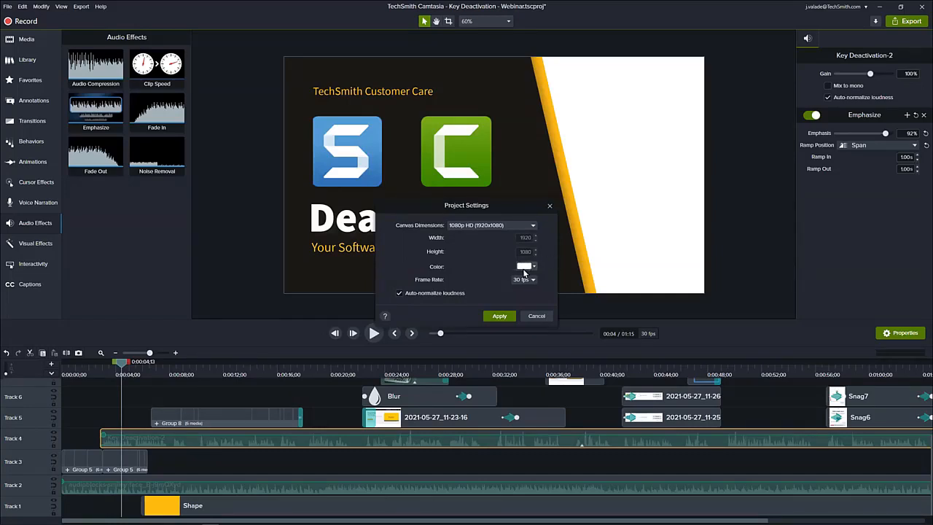
pyautogui.click(532, 316)
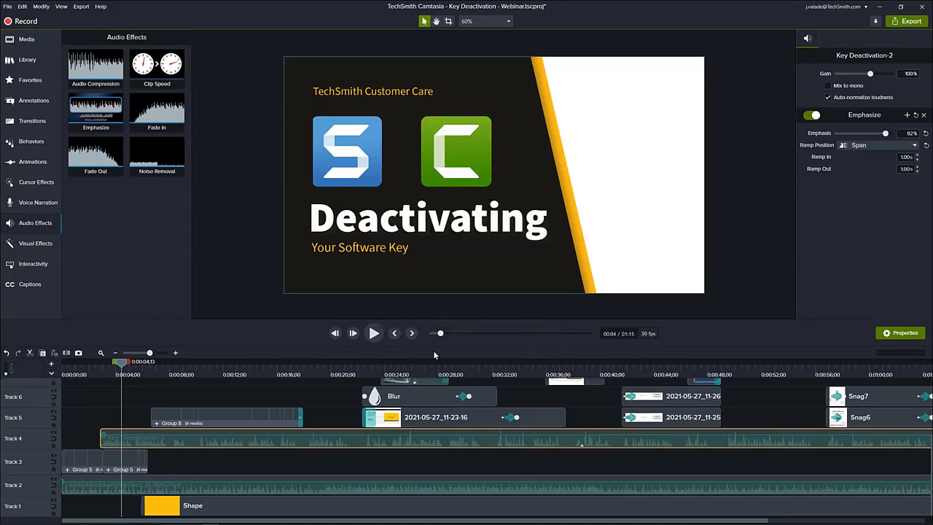
# Center the yellow background rectangle from Track 1 horizontally over the canvas, with the playhead at 0:00:08;04.
pyautogui.moveTo(122, 362); pyautogui.dragTo(169, 371)
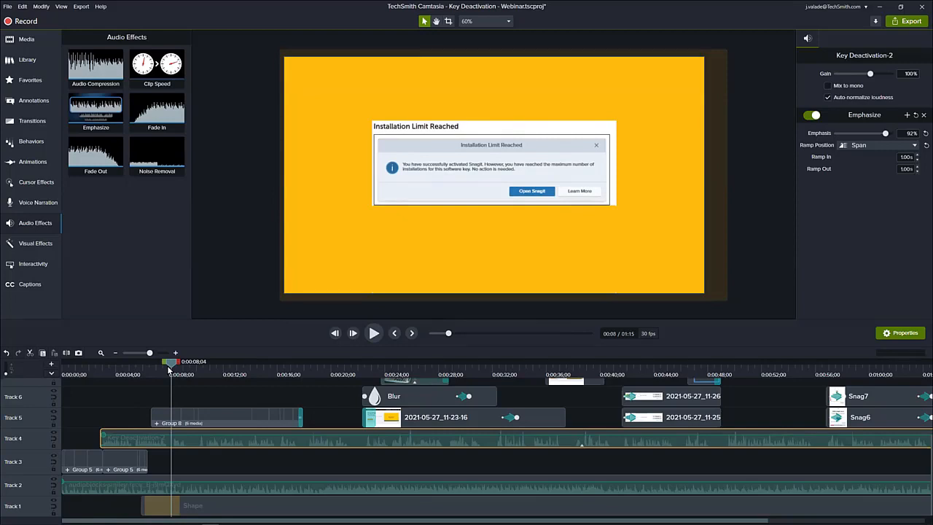
pyautogui.click(203, 506)
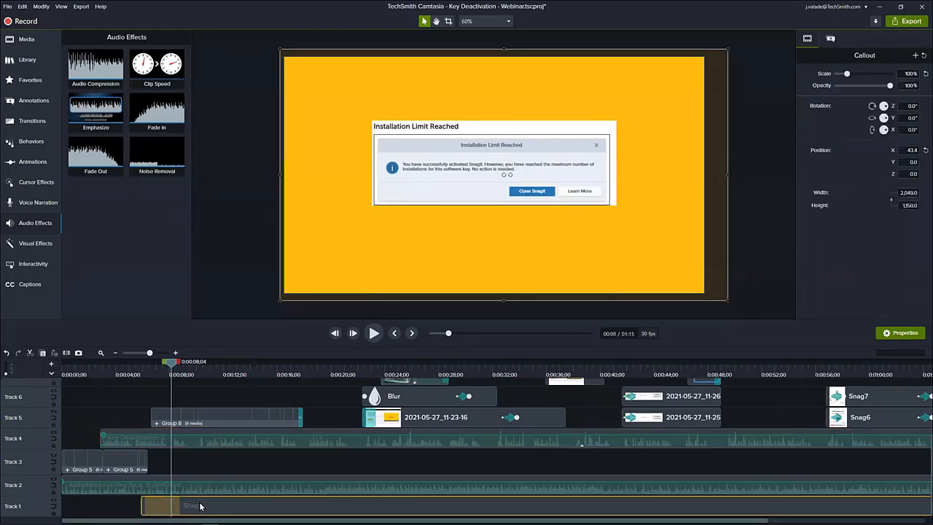
pyautogui.scroll(-1, 364, 257)
pyautogui.scroll(-1, 365, 257)
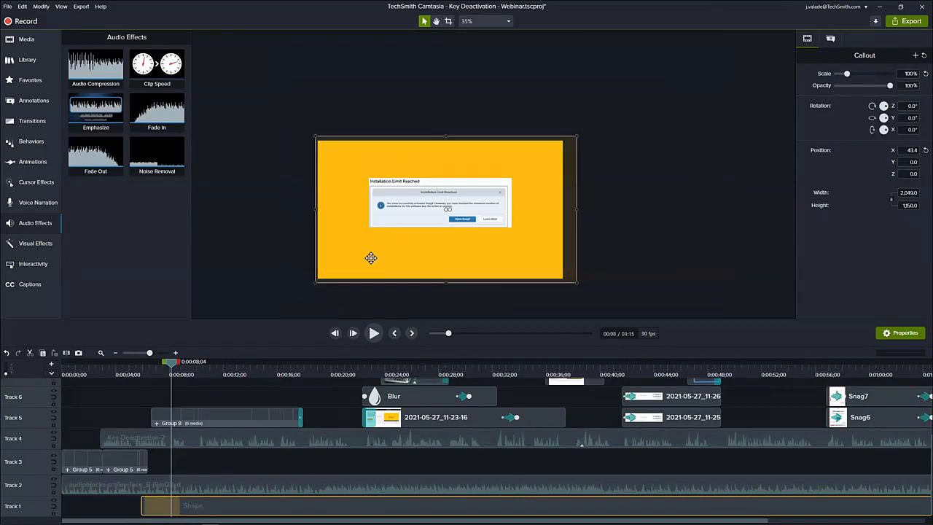
pyautogui.click(370, 258)
pyautogui.hotkey('ctrl', 'z')
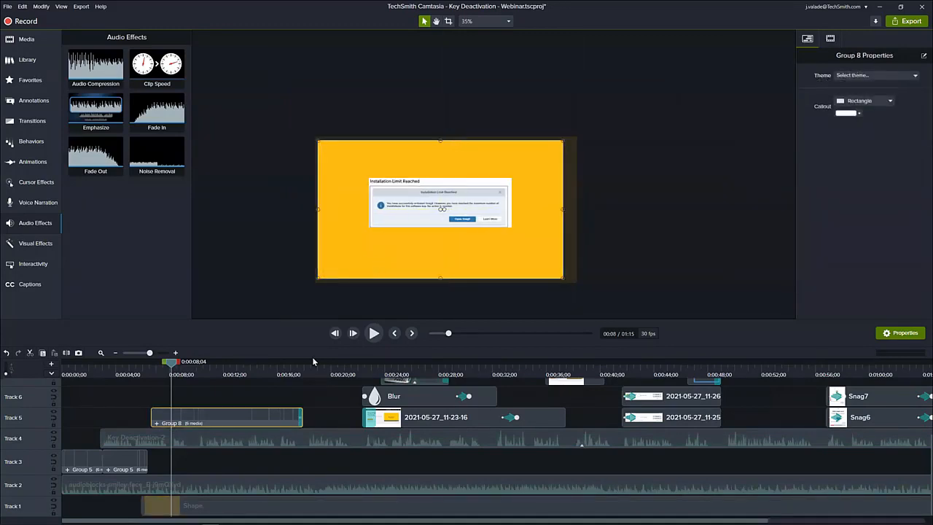
pyautogui.click(200, 502)
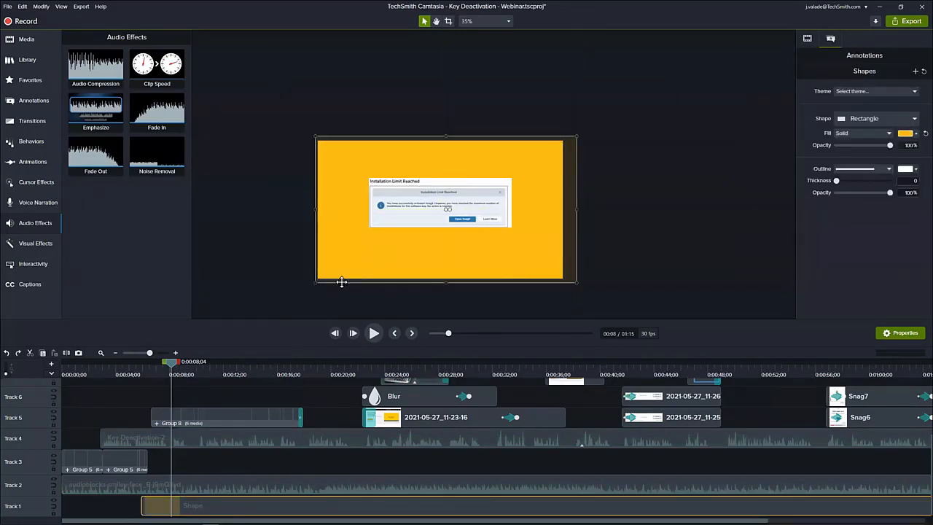
pyautogui.moveTo(342, 278)
pyautogui.mouseDown()
pyautogui.moveTo(329, 296)
pyautogui.moveTo(246, 296)
pyautogui.moveTo(201, 310)
pyautogui.moveTo(329, 304)
pyautogui.moveTo(333, 277)
pyautogui.moveTo(239, 299)
pyautogui.moveTo(336, 282)
pyautogui.mouseUp()
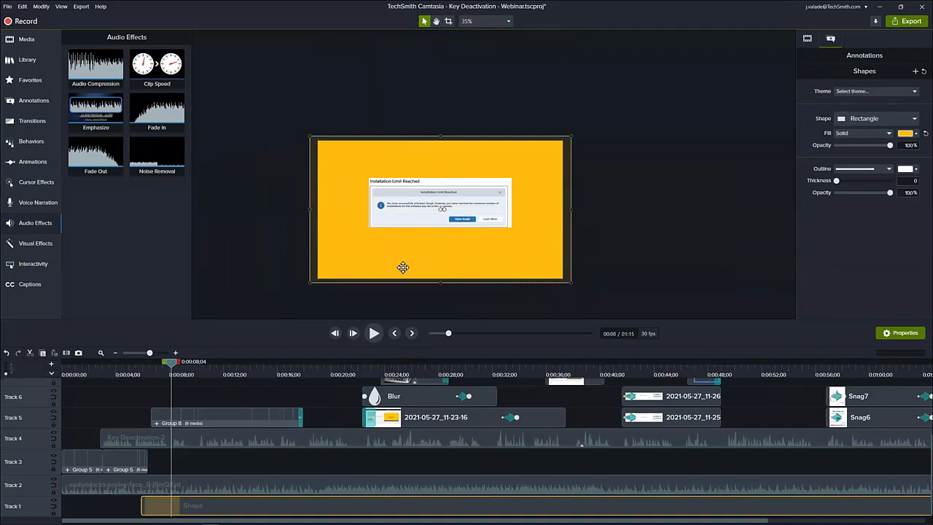
pyautogui.scroll(1, 343, 275)
pyautogui.scroll(1, 343, 275)
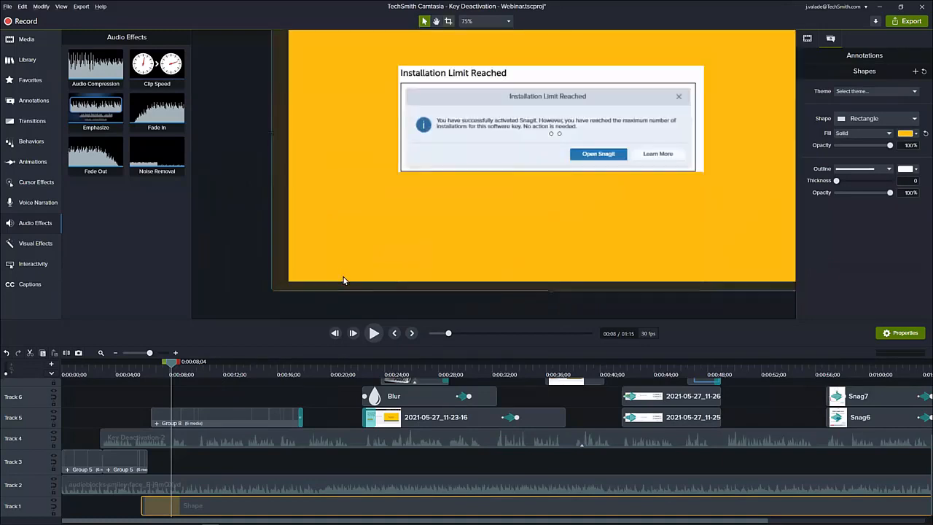
pyautogui.scroll(-1, 383, 267)
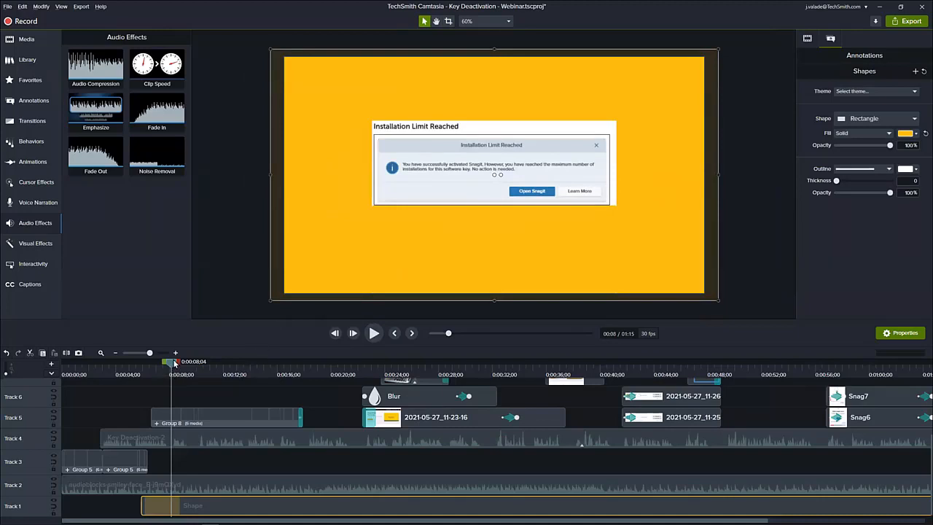
# Open Group 8 on the timeline, show the green check mark clip's properties, and place the playhead at 0:00:15;00.
pyautogui.moveTo(172, 366)
pyautogui.mouseDown()
pyautogui.moveTo(196, 368)
pyautogui.moveTo(180, 374)
pyautogui.mouseUp()
pyautogui.click(156, 424)
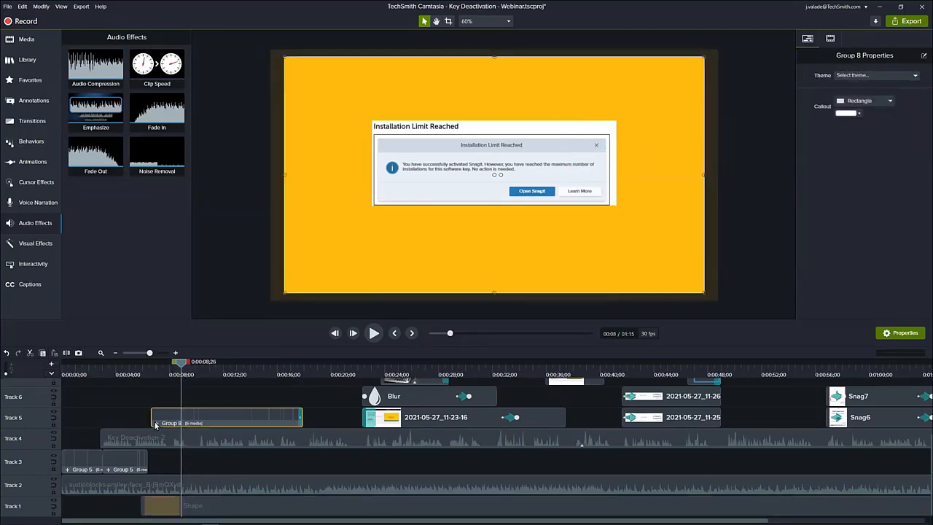
pyautogui.doubleClick(155, 427)
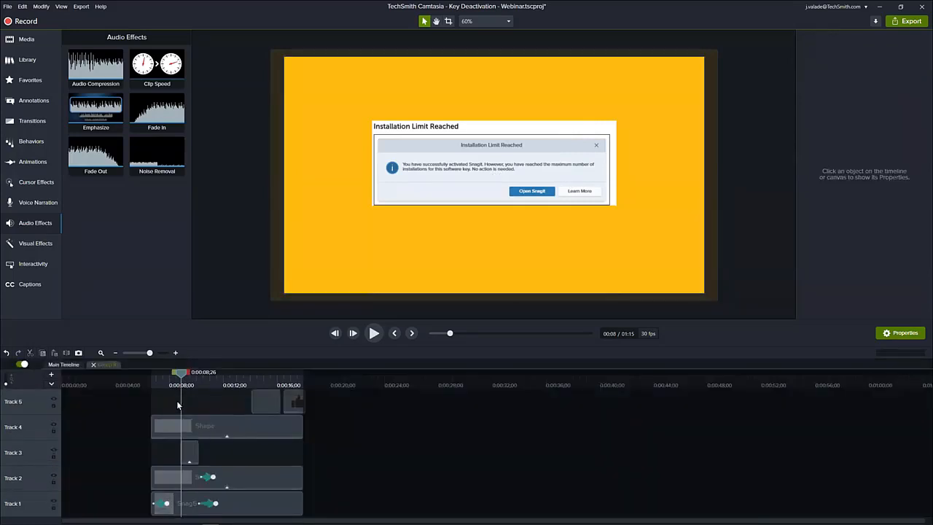
pyautogui.click(190, 452)
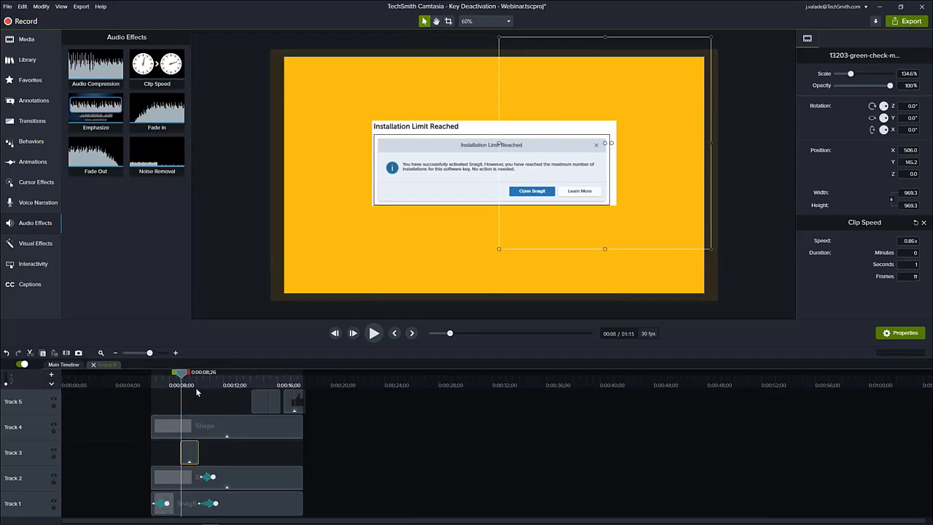
pyautogui.moveTo(182, 373); pyautogui.dragTo(264, 393)
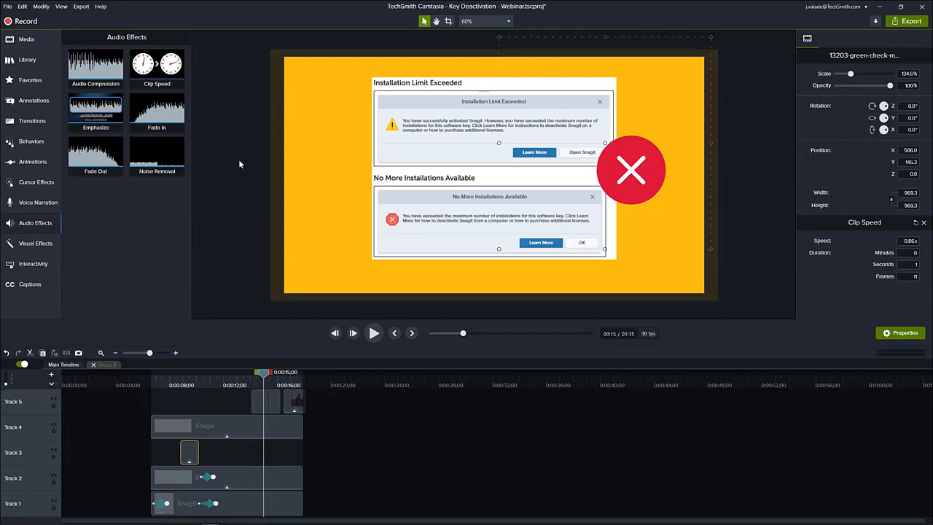
# Add the 13203-green-check-mark.json animation from the project media to the canvas over the installation-limit dialogs.
pyautogui.click(30, 42)
pyautogui.scroll(10, 118, 177)
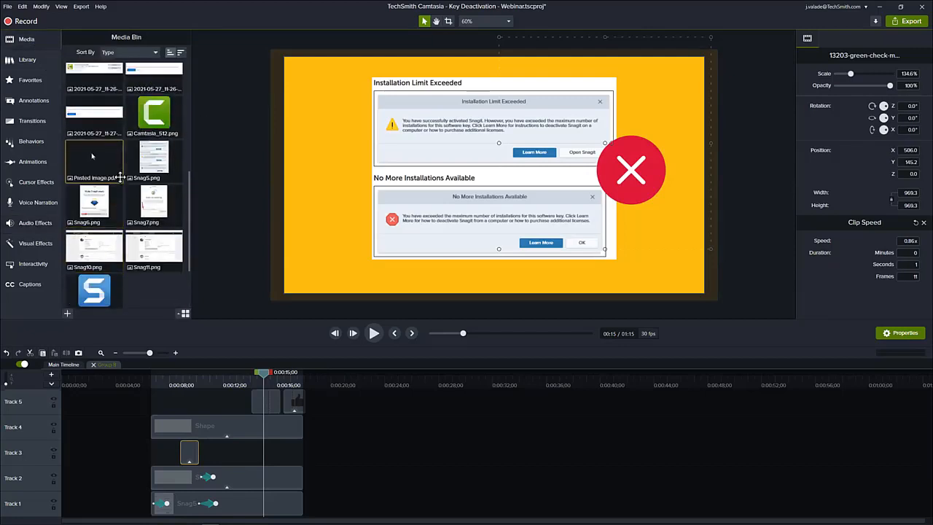
pyautogui.scroll(1, 119, 177)
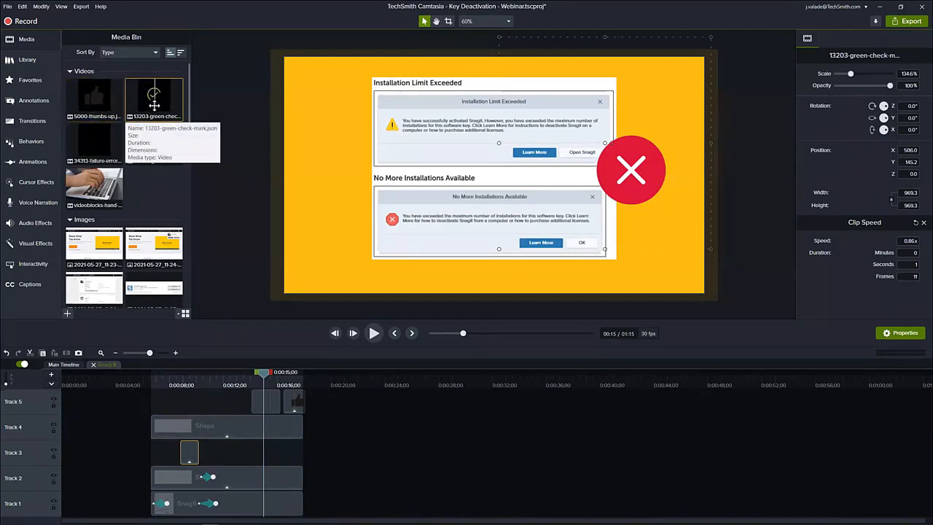
pyautogui.moveTo(151, 110); pyautogui.dragTo(408, 162)
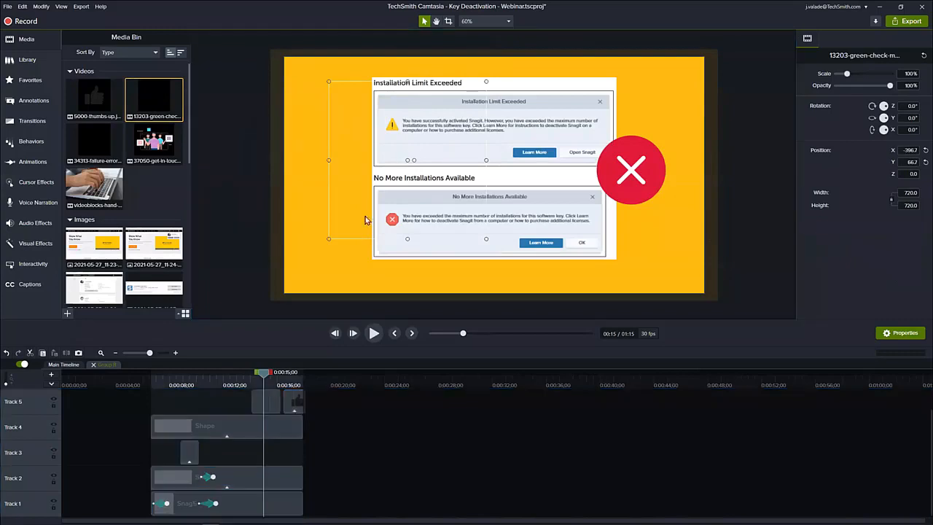
# Check the green check mark test animation at 0:00:15;20 in Group 8 and delete its clip from Track 6.
pyautogui.moveTo(266, 374); pyautogui.dragTo(275, 375)
pyautogui.scroll(1, 288, 444)
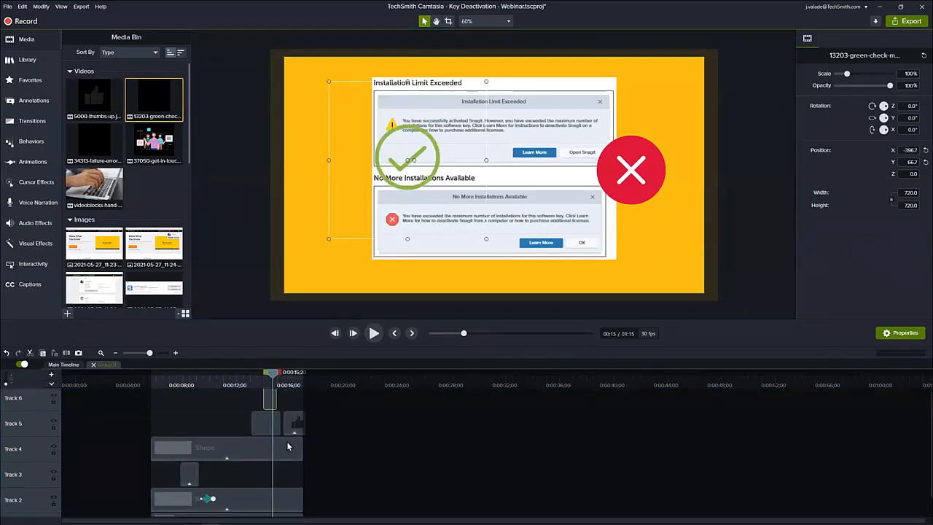
pyautogui.press('Delete')
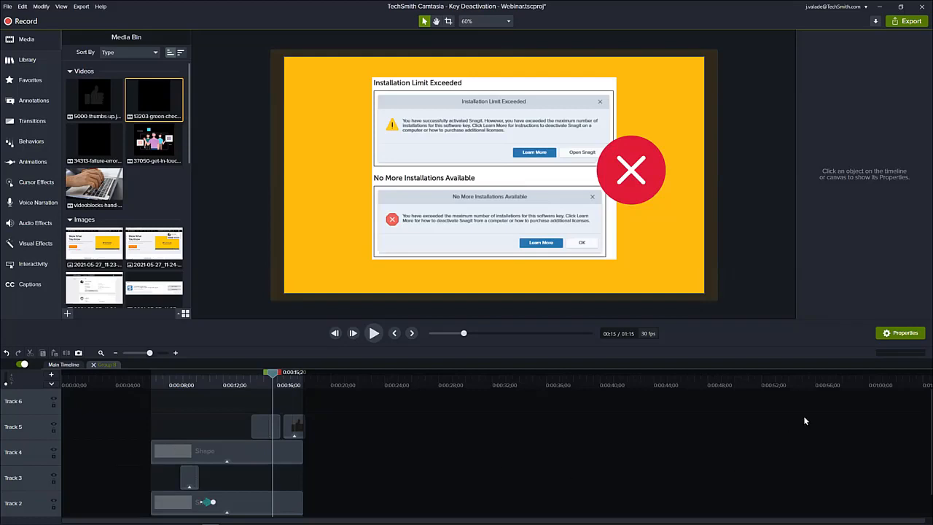
# Preview the 37050-get-in-touch animation from the project media and close the preview.
pyautogui.doubleClick(151, 146)
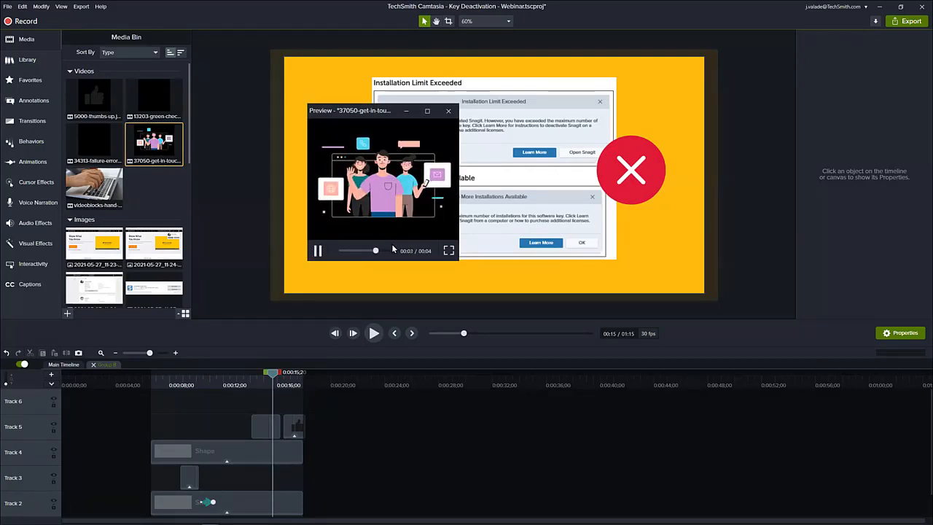
pyautogui.click(450, 112)
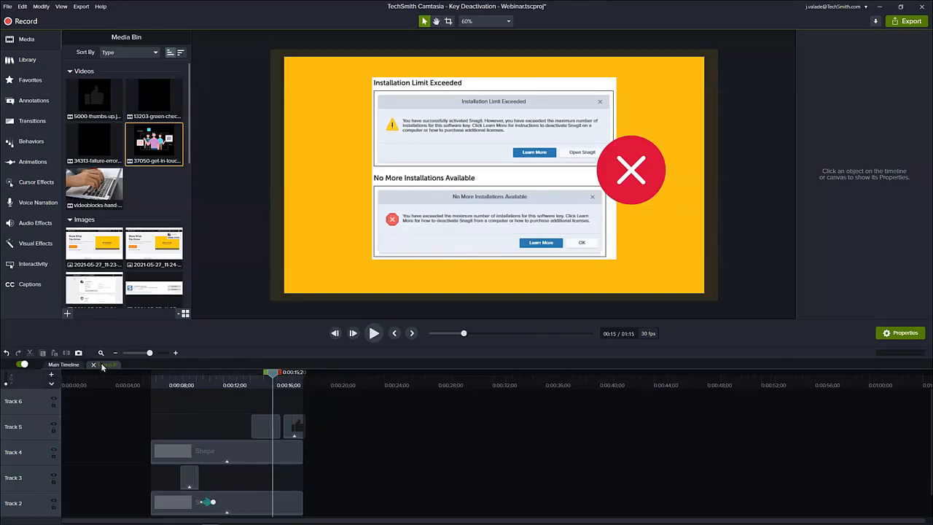
# Inspect the Shape clips on Tracks 2 and 4 of Group 8 at 0:00:11;27, and return to the main timeline.
pyautogui.click(142, 380)
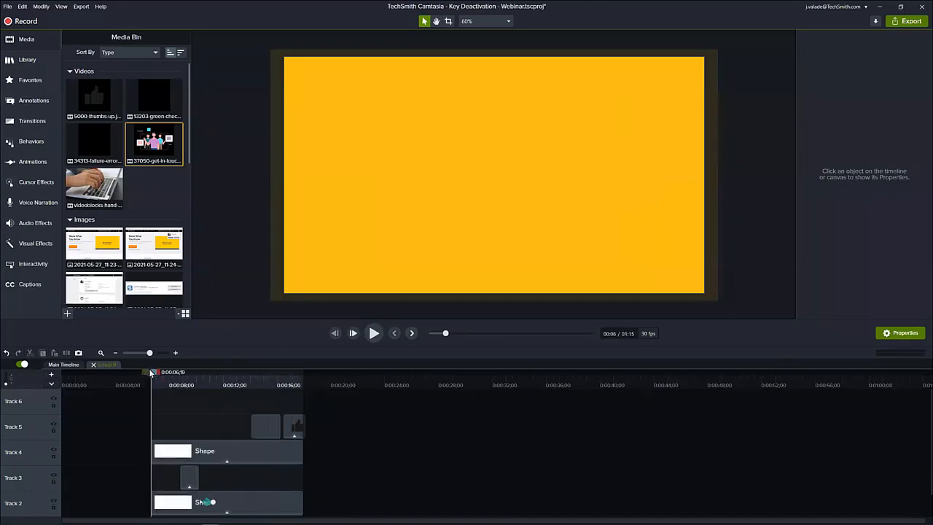
pyautogui.moveTo(151, 374); pyautogui.dragTo(222, 390)
pyautogui.scroll(-1, 410, 465)
pyautogui.click(274, 478)
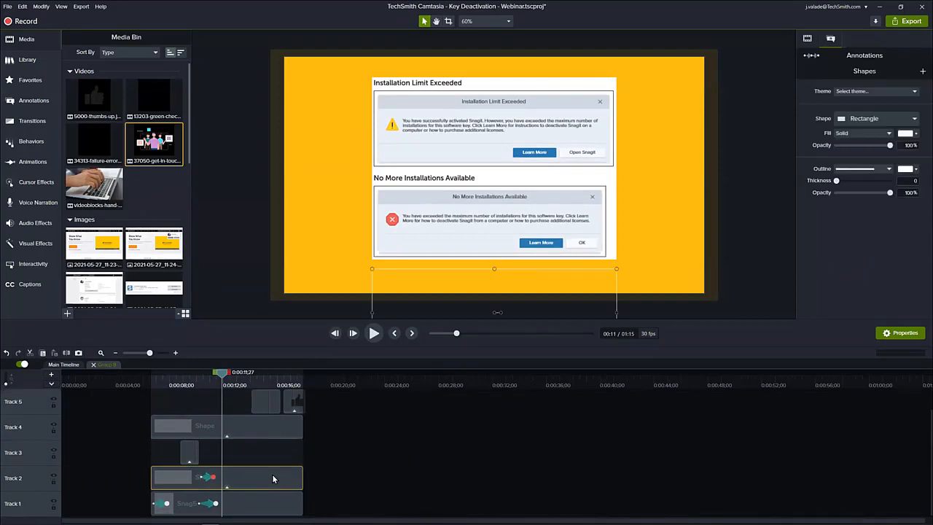
pyautogui.click(267, 422)
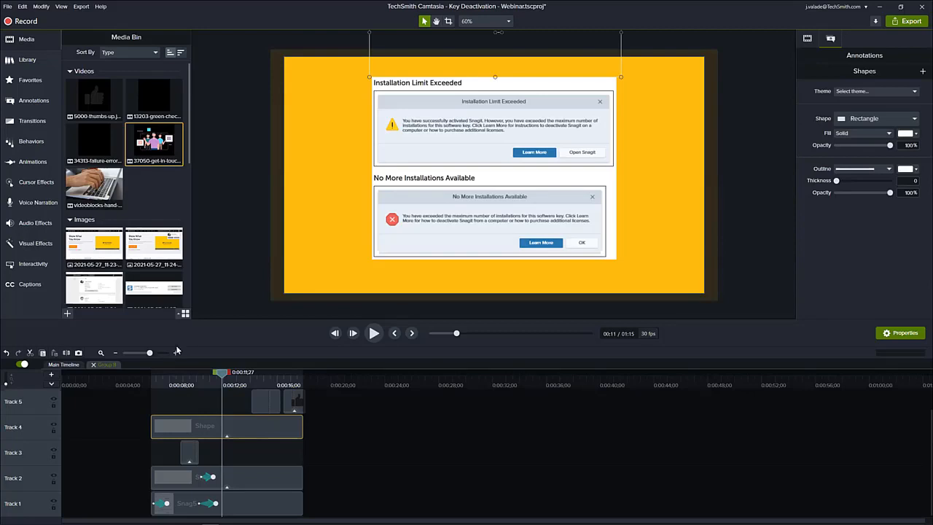
pyautogui.click(94, 365)
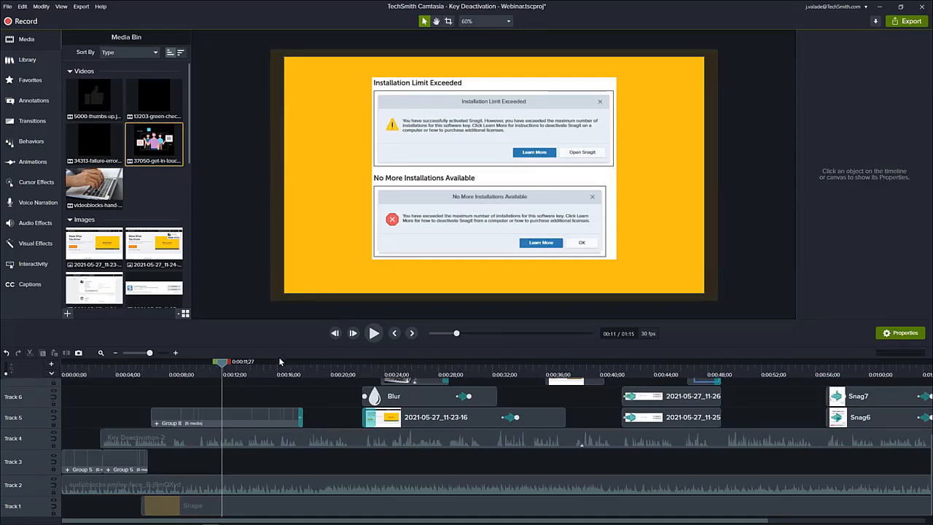
# Show the hand-typing laptop video clip's properties on Track 7 and review the clip from 0:00:26;04 back to 0:00:25;02.
pyautogui.moveTo(221, 364); pyautogui.dragTo(413, 405)
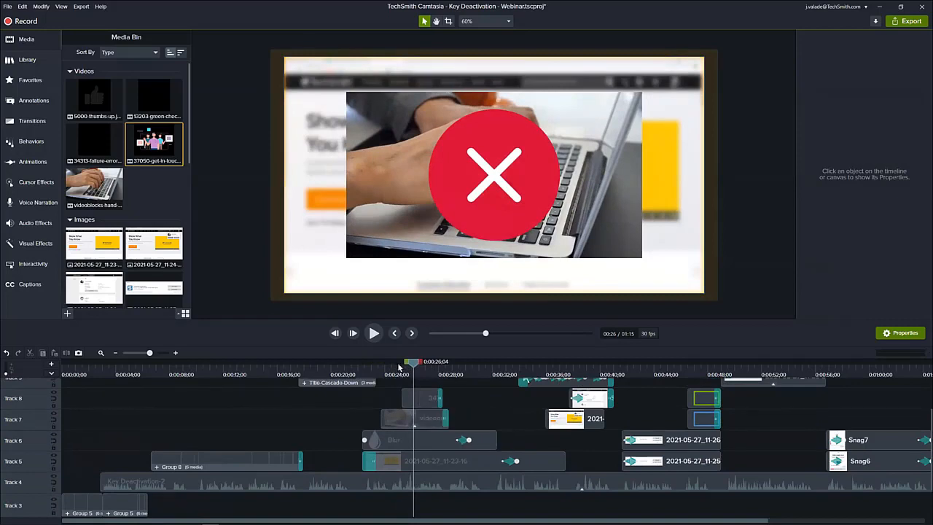
pyautogui.click(391, 409)
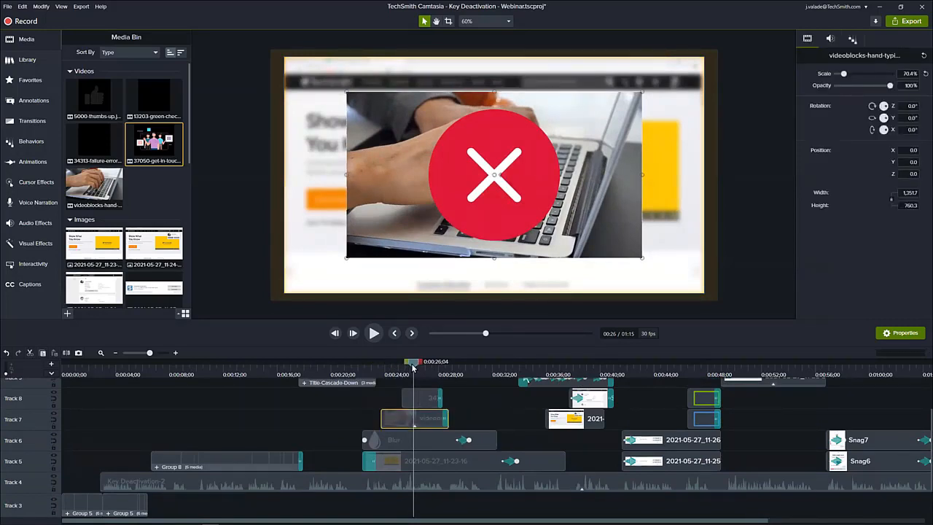
pyautogui.moveTo(412, 367)
pyautogui.mouseDown()
pyautogui.moveTo(386, 373)
pyautogui.moveTo(398, 376)
pyautogui.mouseUp()
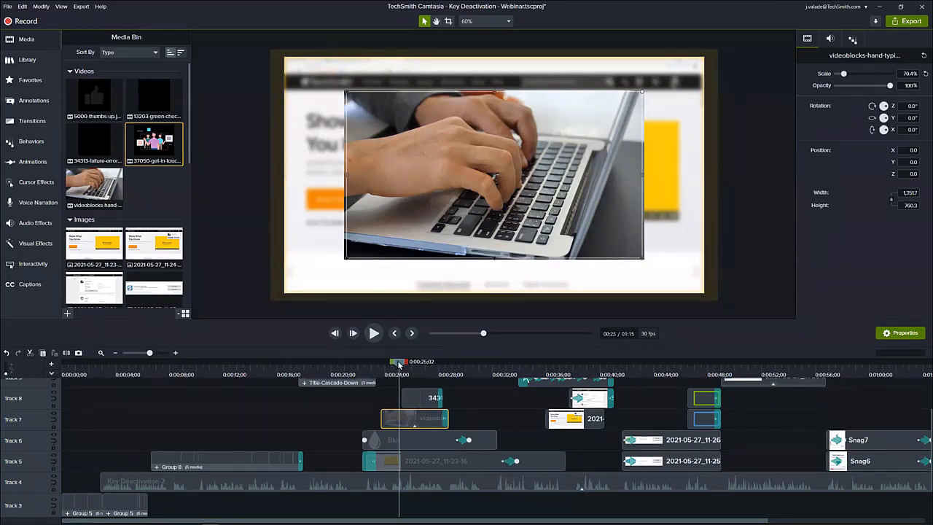
# Select the 2021-05-27_11-23-16 screenshot clip on Track 5 and review its zoom-in animation from 0:00:32;18 to 0:00:34;17.
pyautogui.moveTo(397, 365); pyautogui.dragTo(500, 366)
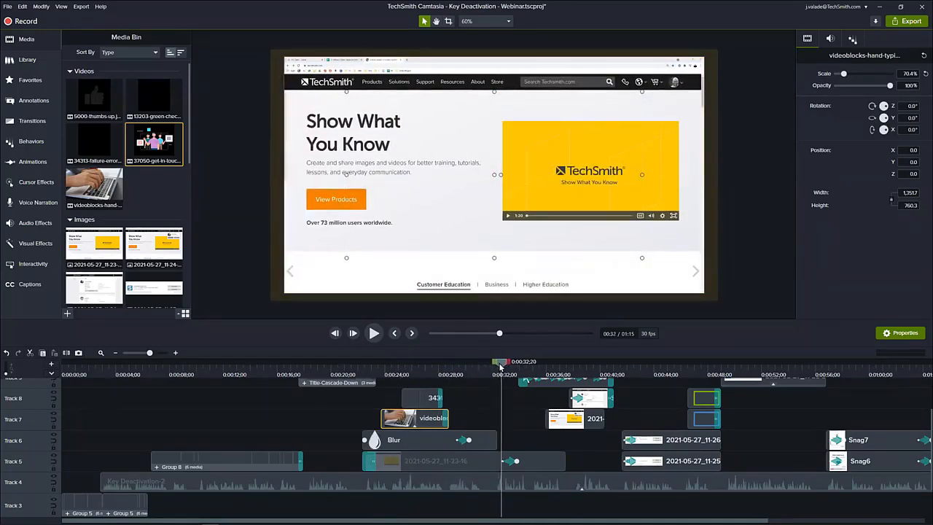
pyautogui.click(463, 465)
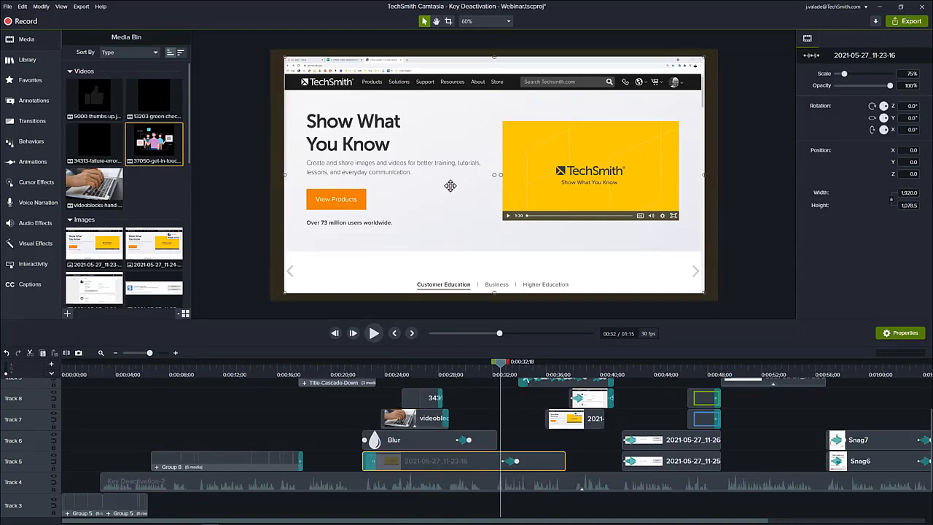
pyautogui.scroll(-3, 119, 179)
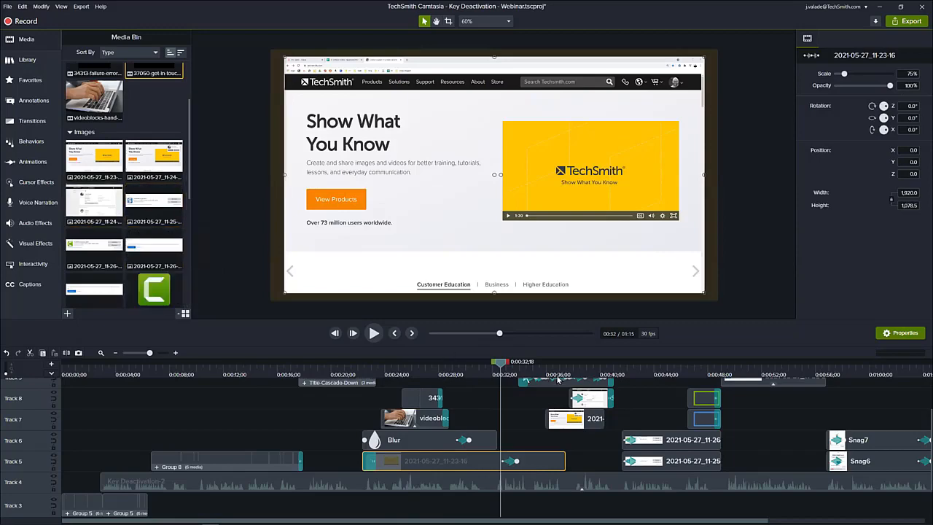
pyautogui.moveTo(501, 366); pyautogui.dragTo(527, 380)
pyautogui.scroll(1, 552, 417)
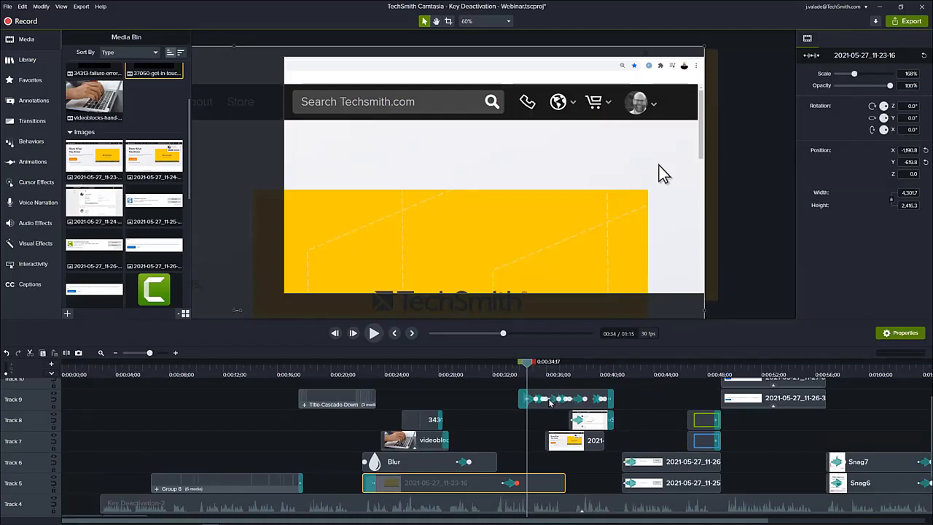
# Select the Win Default cursor clip on Track 9 and review its movement up to 0:00:35;29.
pyautogui.click(175, 353)
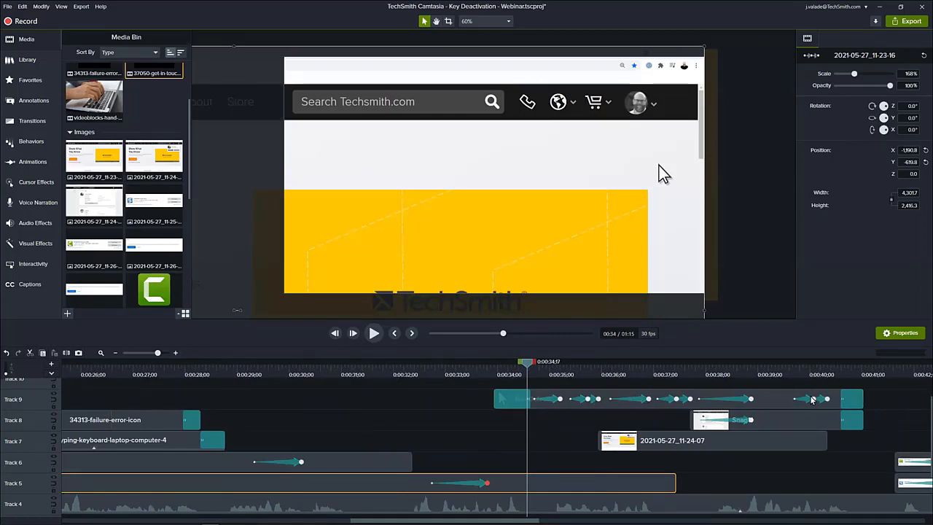
pyautogui.click(569, 408)
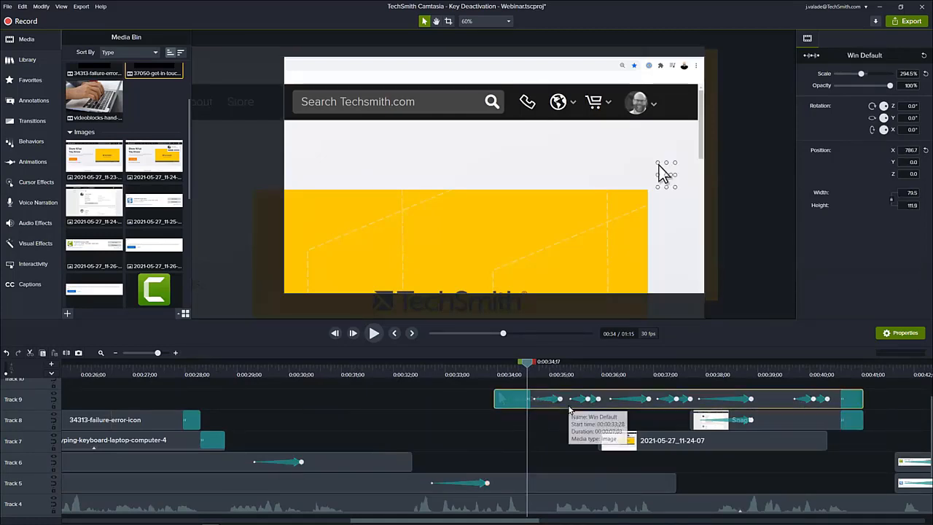
pyautogui.moveTo(526, 368); pyautogui.dragTo(599, 384)
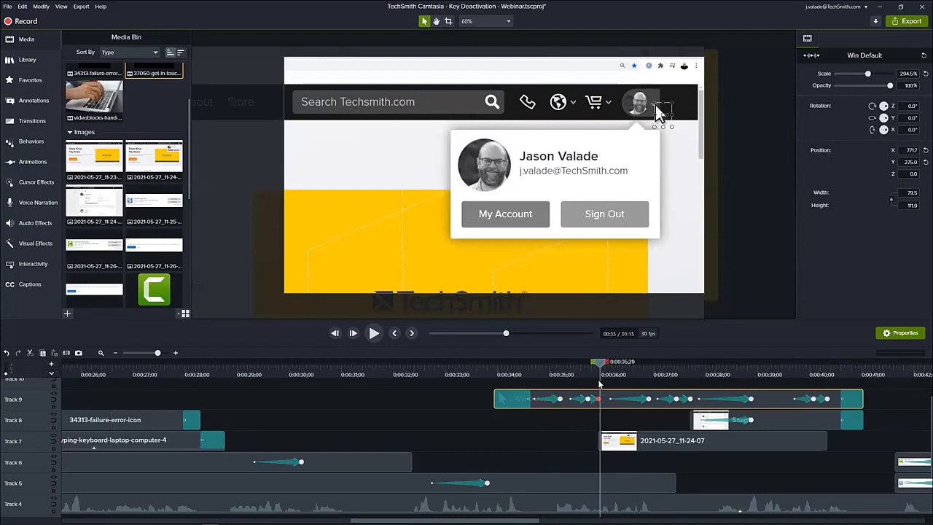
# Show the 2021-05-27_11-24-07 clip's properties on Track 7 and preview its source image from the project media.
pyautogui.click(633, 442)
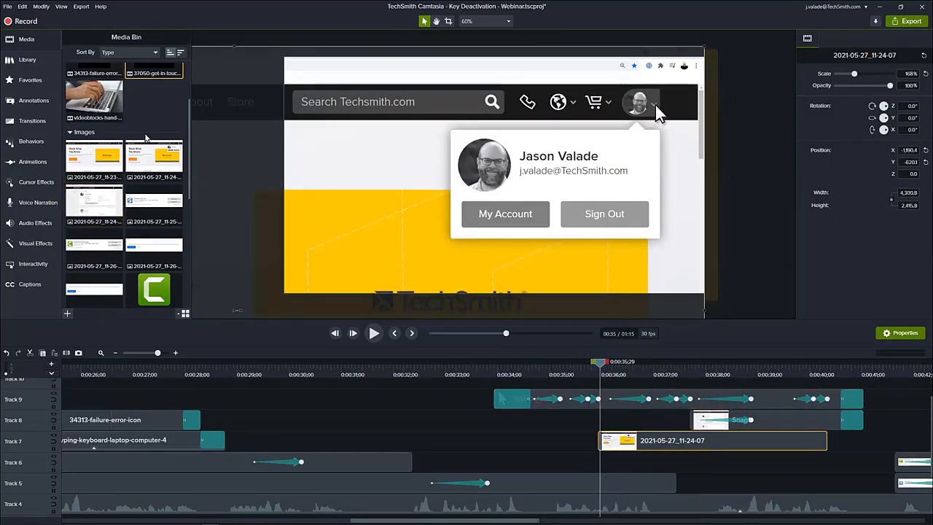
pyautogui.click(162, 156)
pyautogui.doubleClick(162, 156)
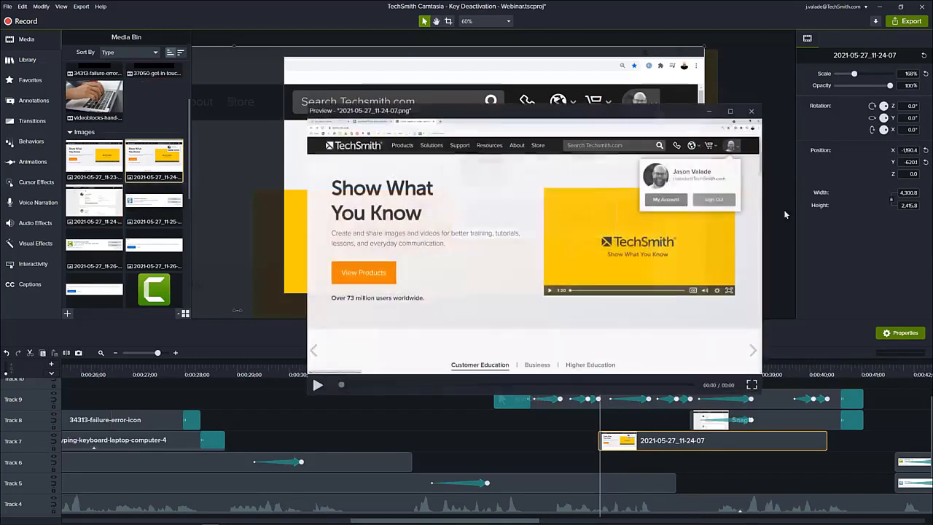
pyautogui.click(752, 111)
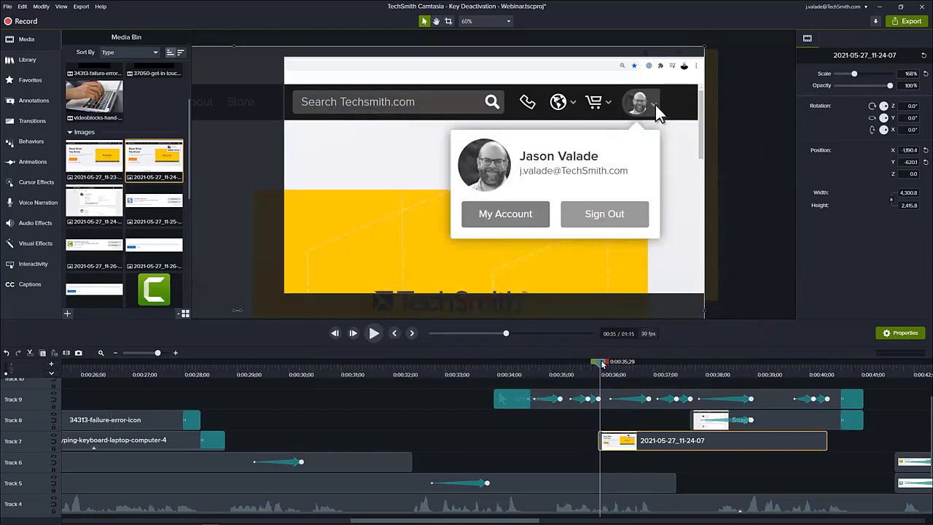
# Review the animated move to My Products up to 0:00:38;29 and show the Snag11 clip's properties on Track 8.
pyautogui.moveTo(600, 364); pyautogui.dragTo(756, 373)
pyautogui.click(714, 426)
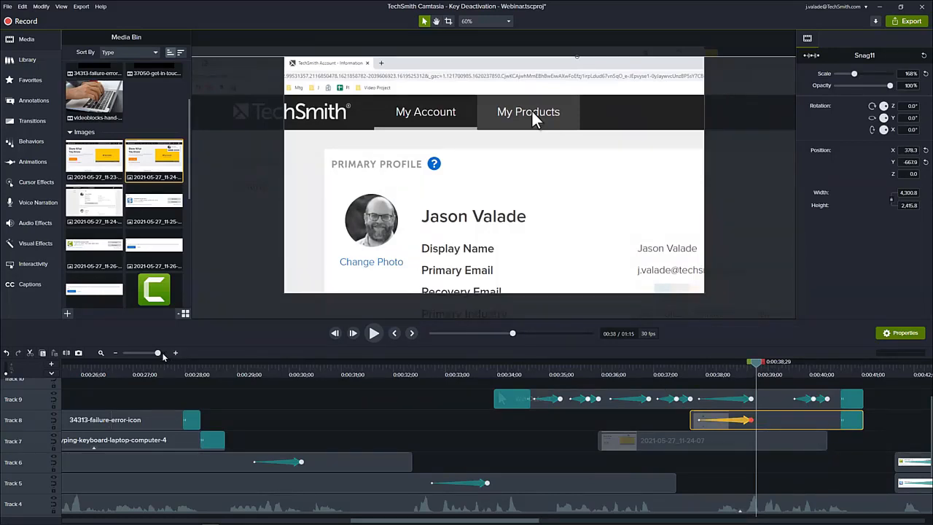
# Review the Snagit and Camtasia product entries from 0:00:43;04 through the highlighting of their Deactivate buttons.
pyautogui.moveTo(159, 356); pyautogui.dragTo(156, 356)
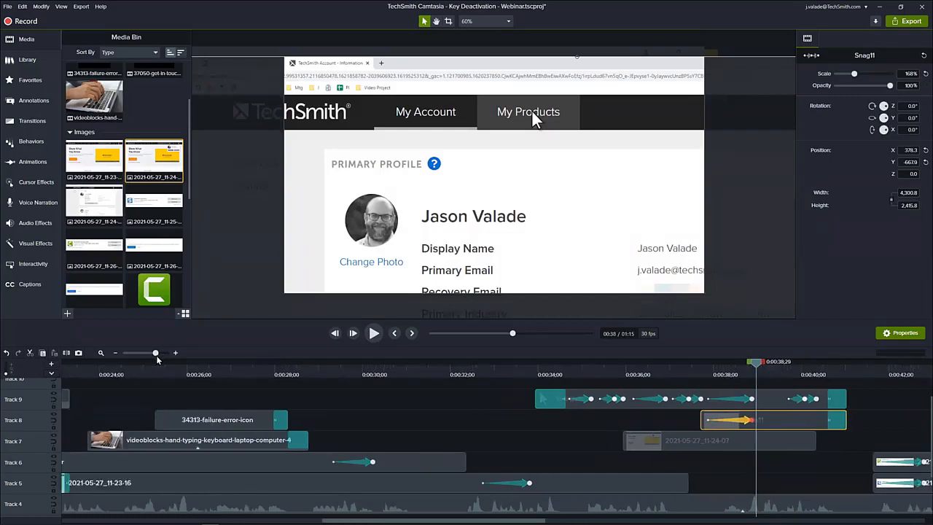
pyautogui.moveTo(755, 366); pyautogui.dragTo(909, 386)
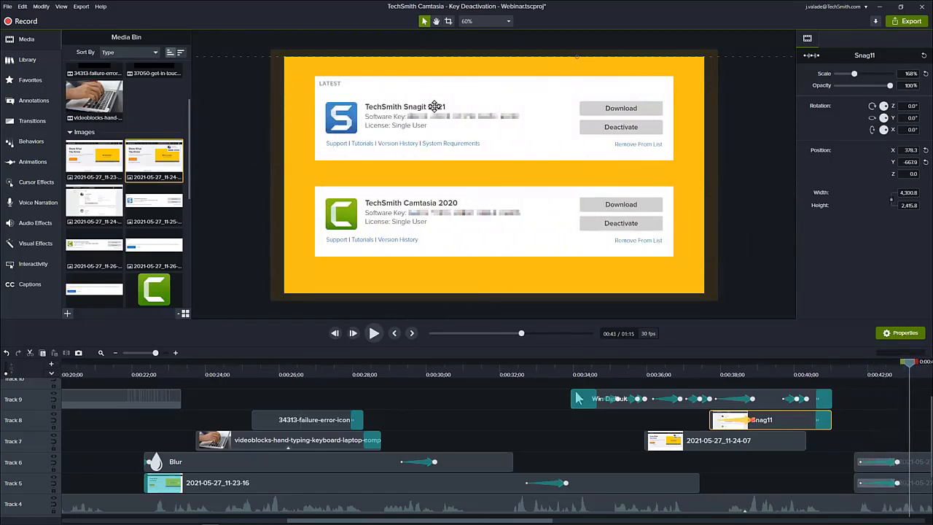
pyautogui.click(115, 352)
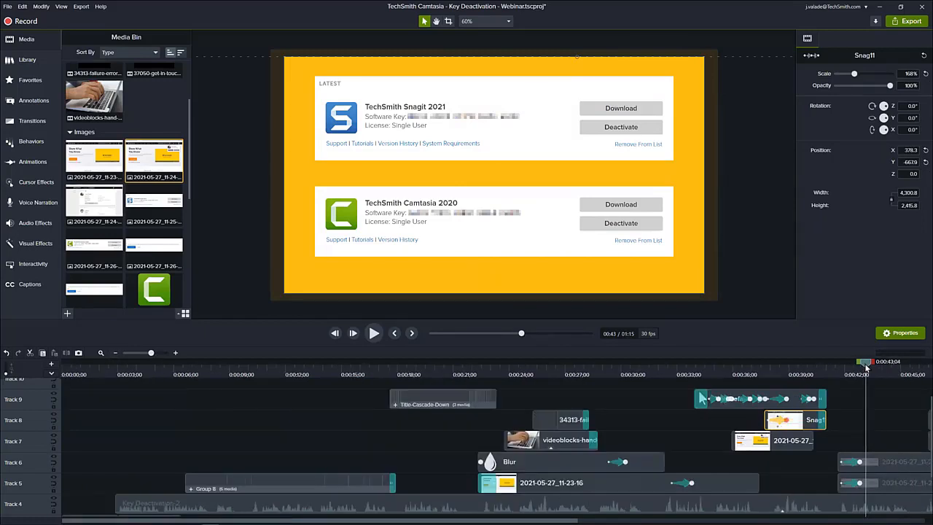
pyautogui.moveTo(866, 368); pyautogui.dragTo(902, 385)
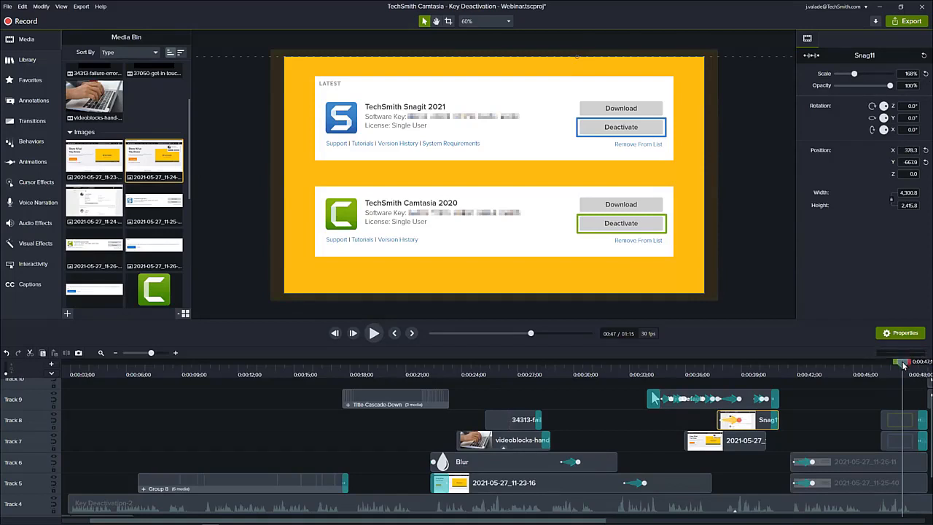
# Show the yellow background rectangle's properties on Track 1 at 0:01:02;16 and move the playhead to its end at 0:01:05;02.
pyautogui.moveTo(902, 362); pyautogui.dragTo(918, 350)
pyautogui.moveTo(781, 363); pyautogui.dragTo(918, 389)
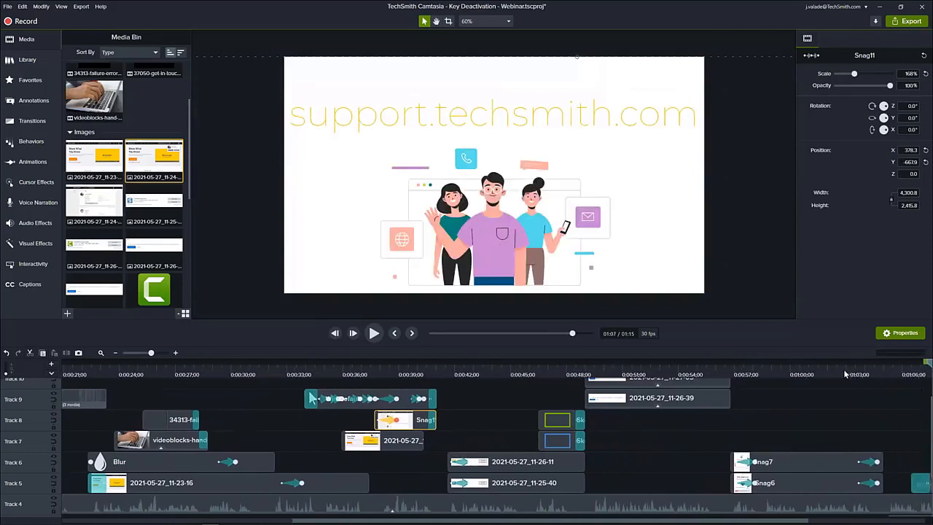
pyautogui.moveTo(845, 374); pyautogui.dragTo(838, 368)
pyautogui.scroll(-3, 838, 408)
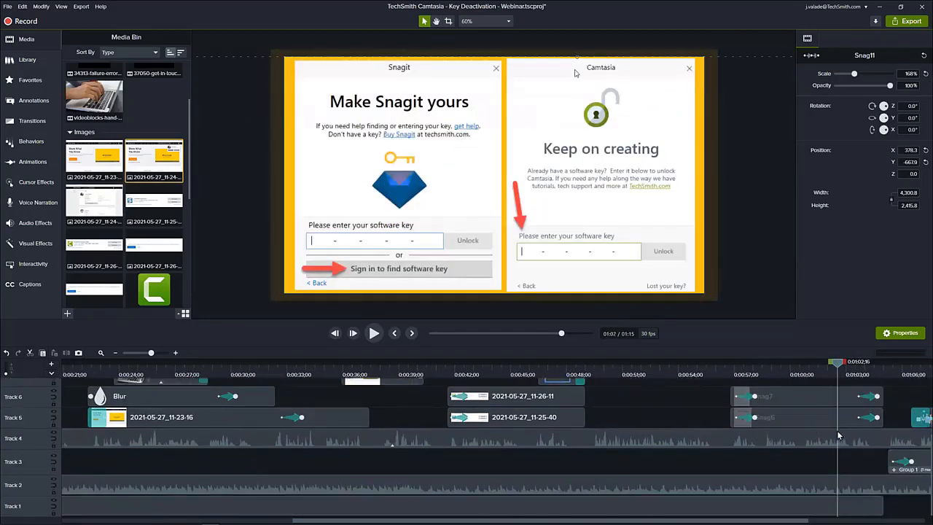
pyautogui.click(598, 506)
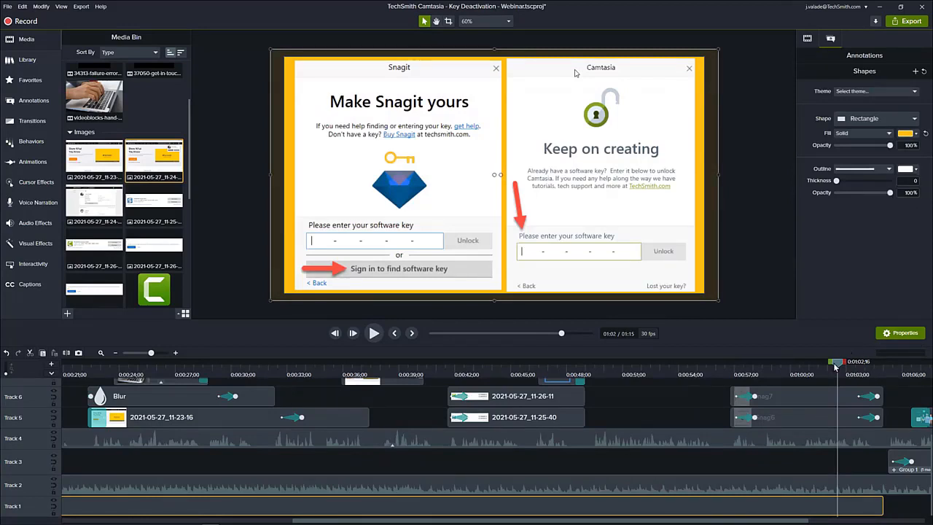
pyautogui.moveTo(840, 365); pyautogui.dragTo(887, 373)
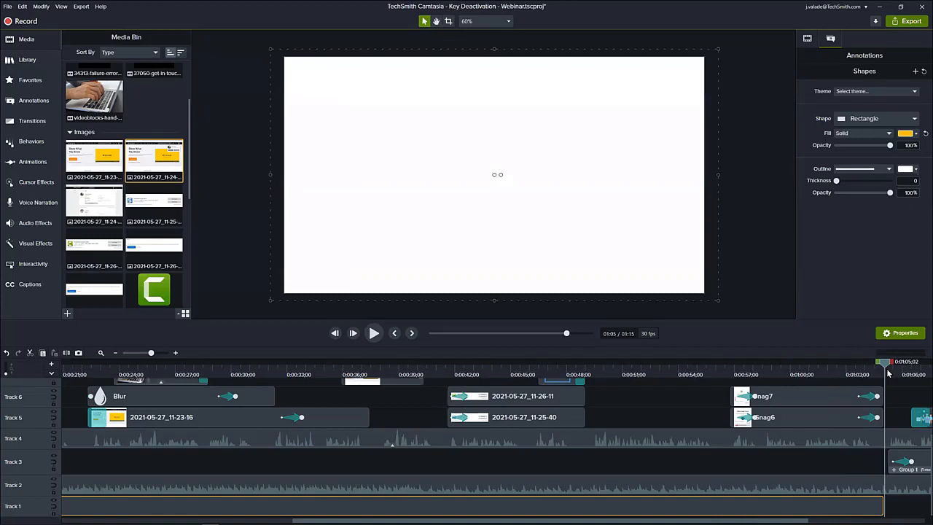
# Review the closing support.techsmith.com scene up to 0:01:12;05, and fit the whole project on the timeline.
pyautogui.moveTo(888, 373); pyautogui.dragTo(862, 357)
pyautogui.moveTo(892, 356)
pyautogui.mouseDown()
pyautogui.moveTo(843, 360)
pyautogui.moveTo(886, 360)
pyautogui.mouseUp()
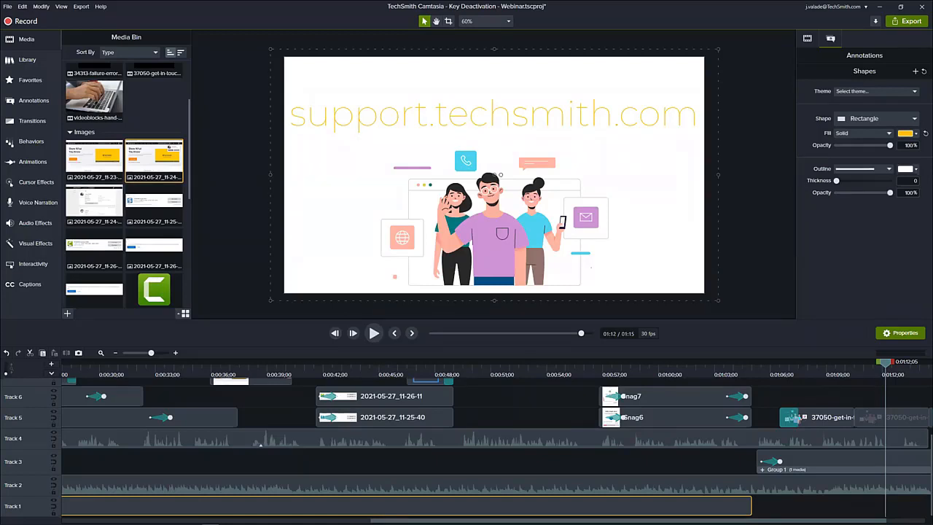
pyautogui.click(102, 354)
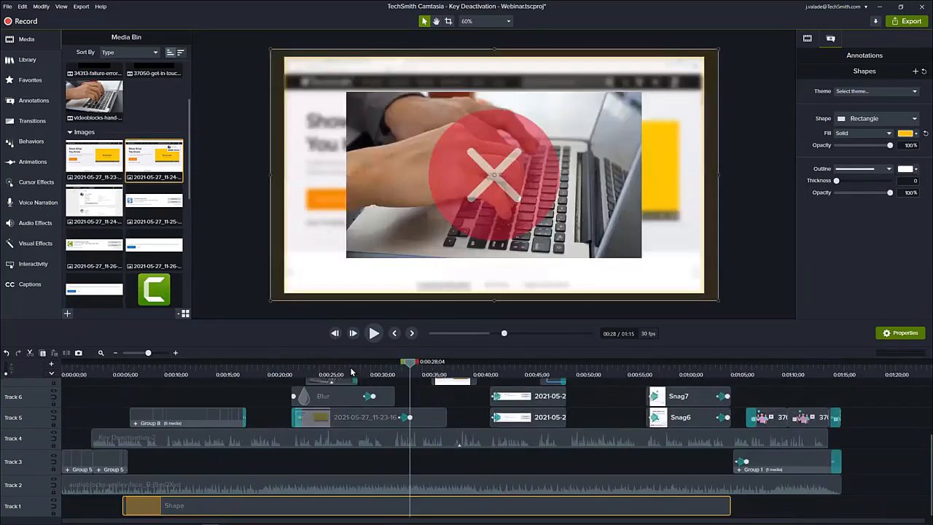
pyautogui.moveTo(351, 373); pyautogui.dragTo(262, 381)
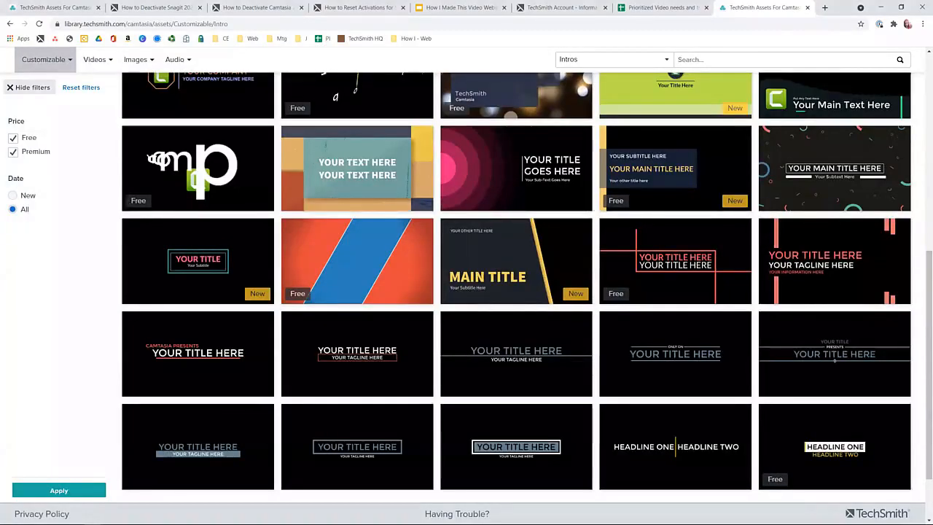
# Switch to the TechSmith Account page in the browser and go from there to the TechSmith home page.
pyautogui.click(542, 11)
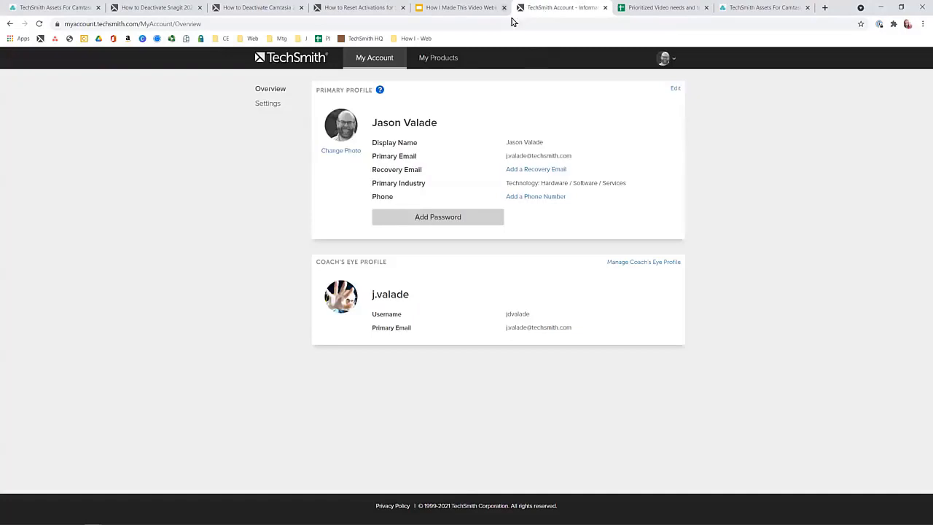
pyautogui.click(316, 57)
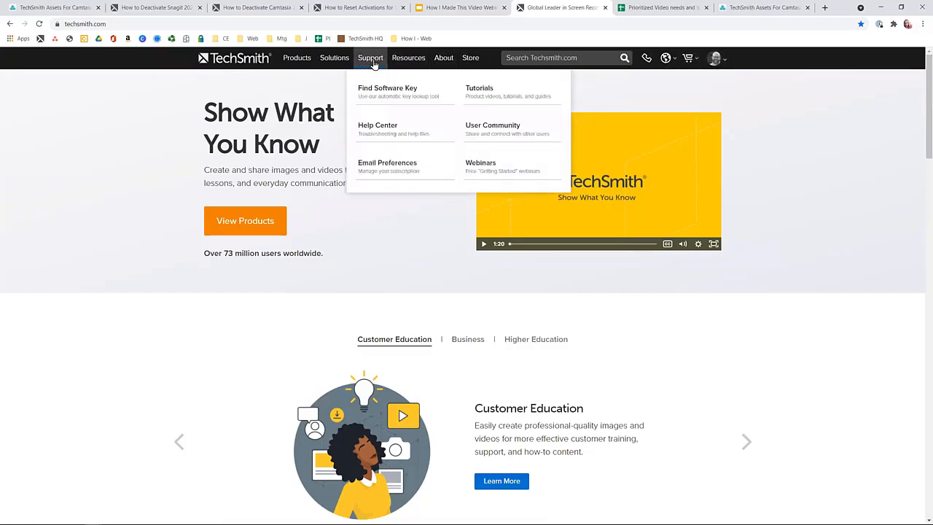
# Review the Resources and Support options on the TechSmith home page, and switch back to the Key Deactivation project in Camtasia.
pyautogui.moveTo(427, 62)
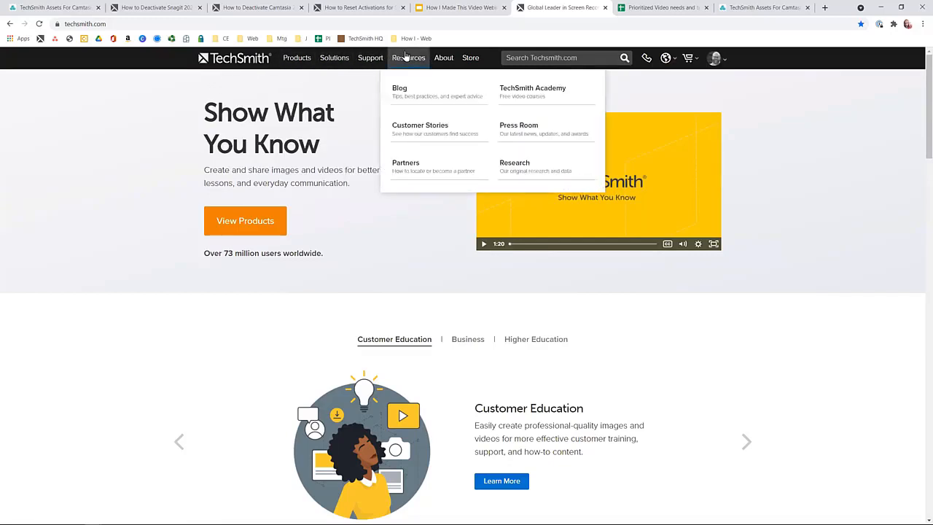
pyautogui.moveTo(369, 63)
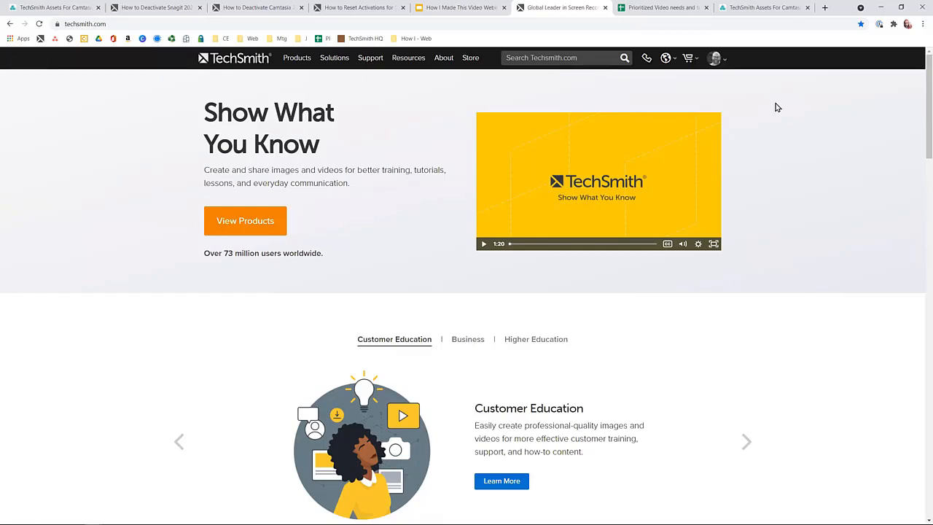
pyautogui.hotkey('alt', 'Tab')
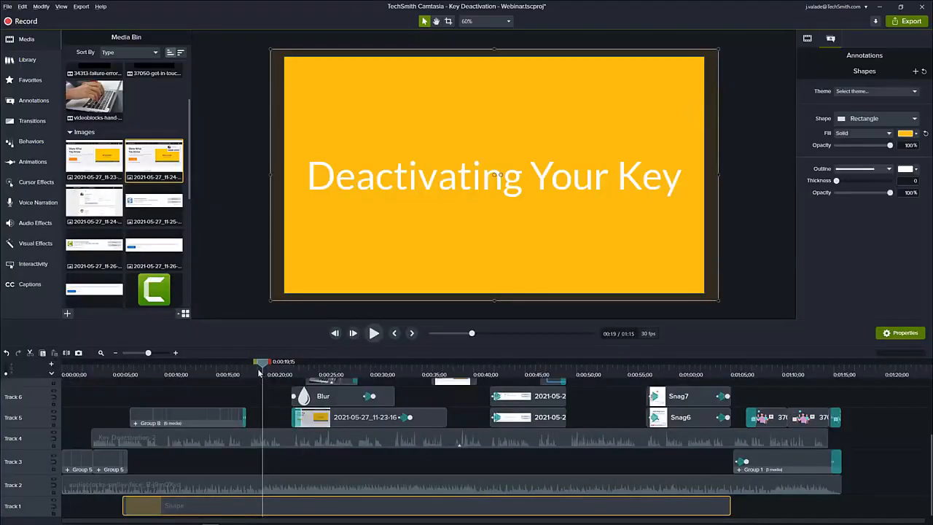
# Review the blurred home page scene and the zoom on the Track 5 screenshot clip up to 0:00:33;12.
pyautogui.moveTo(259, 373); pyautogui.dragTo(358, 416)
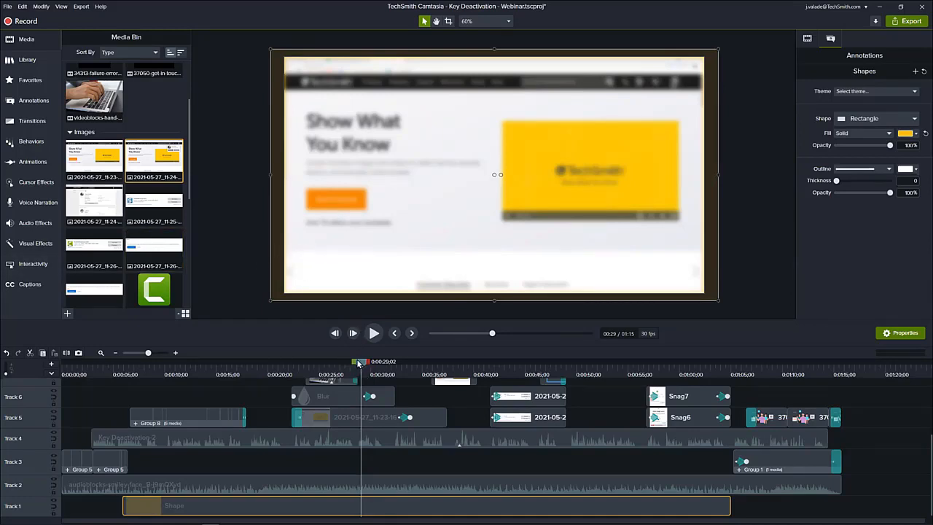
pyautogui.moveTo(358, 363); pyautogui.dragTo(400, 384)
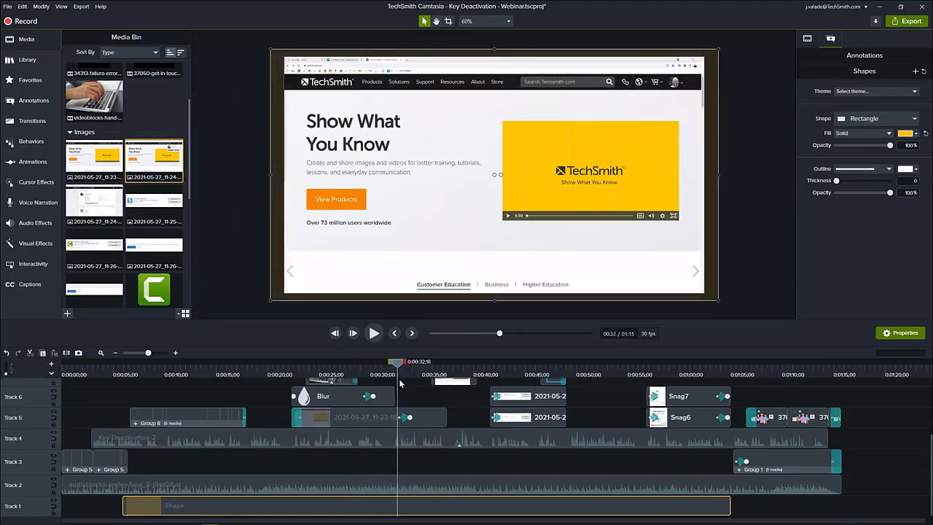
pyautogui.click(371, 420)
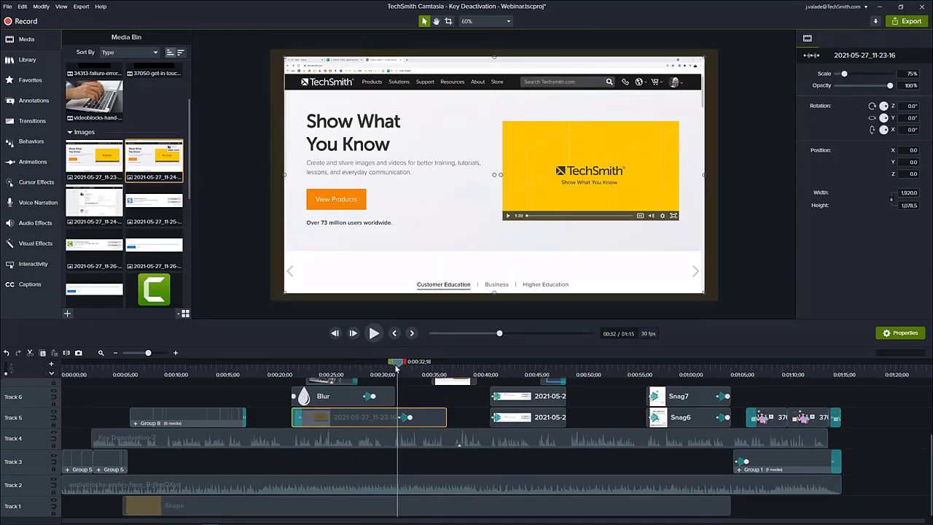
pyautogui.moveTo(393, 364); pyautogui.dragTo(401, 370)
pyautogui.moveTo(404, 369); pyautogui.dragTo(405, 370)
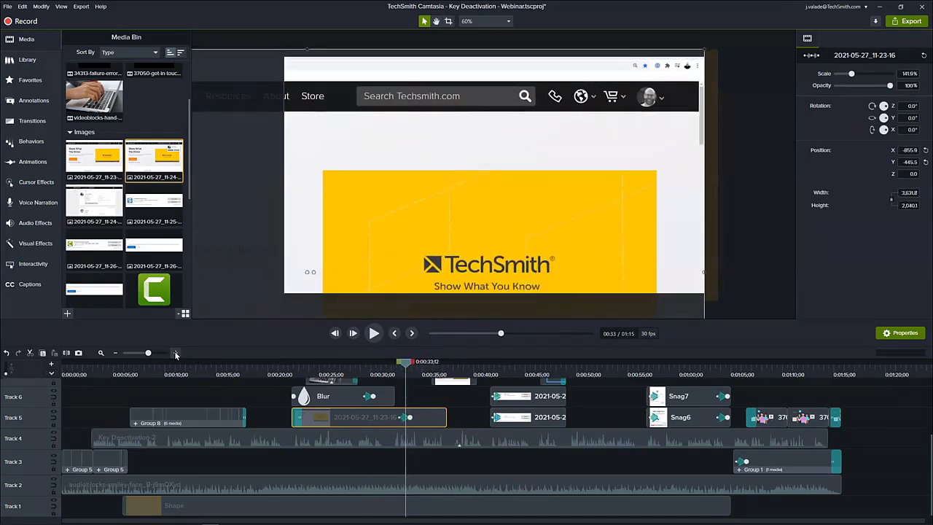
# Delete the zoom animation from the home page screenshot clip on Track 5, with the Zoom-n-Pan settings showing.
pyautogui.click(174, 353)
pyautogui.click(175, 353)
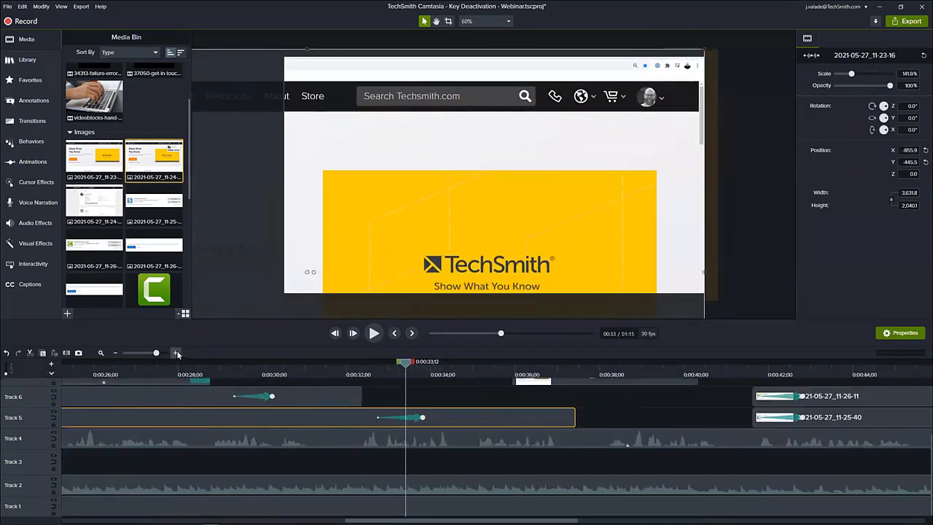
pyautogui.click(401, 420)
pyautogui.click(32, 166)
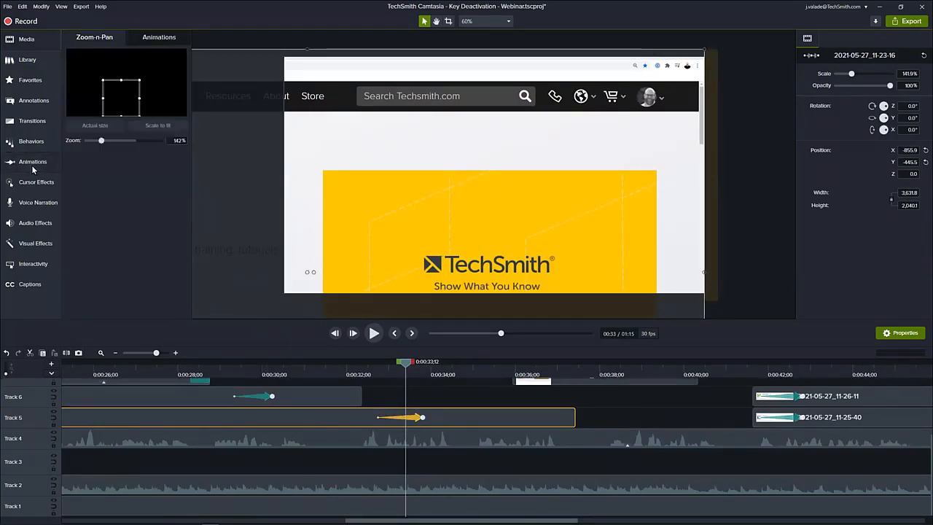
pyautogui.click(442, 442)
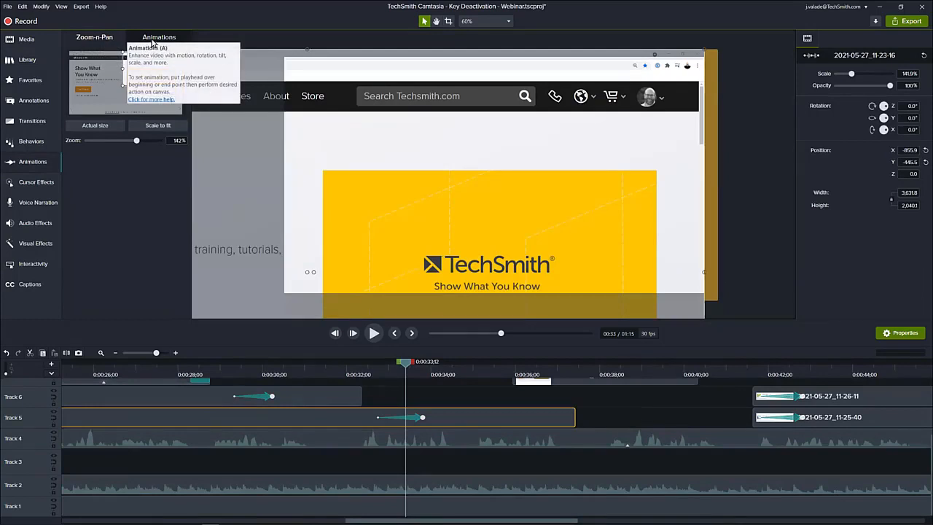
pyautogui.click(416, 418)
pyautogui.press('Delete')
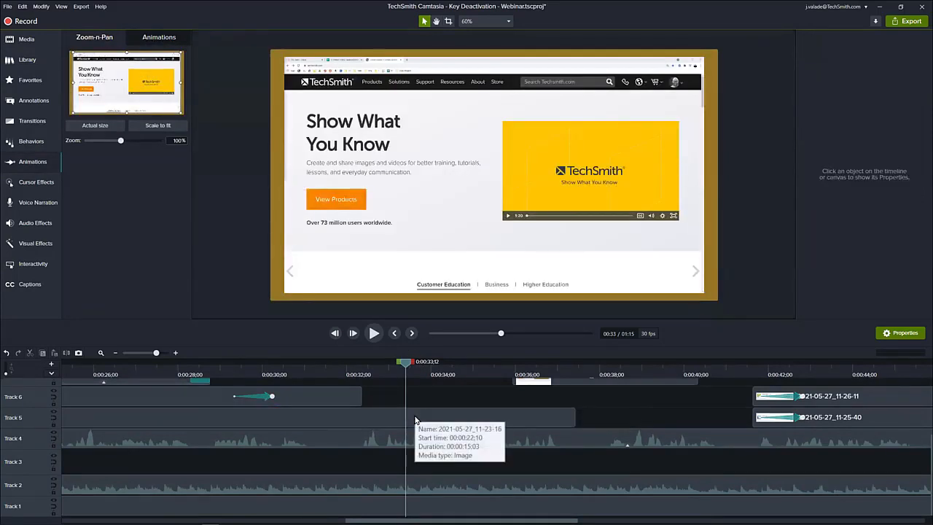
# Add a 210% Zoom-n-Pan to the home page's account corner at 0:00:33;24, and remove the Track 1 background's animation.
pyautogui.moveTo(406, 365); pyautogui.dragTo(424, 367)
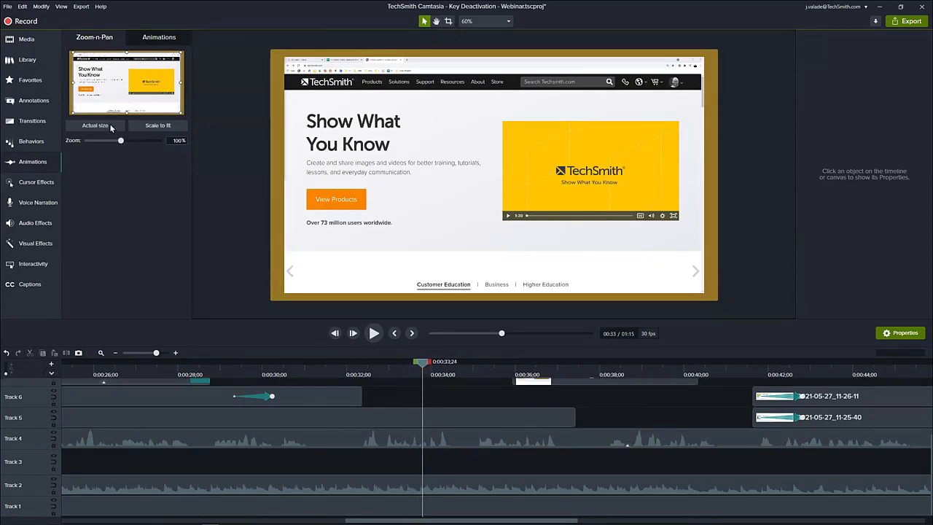
pyautogui.click(76, 109)
pyautogui.moveTo(76, 109); pyautogui.dragTo(136, 79)
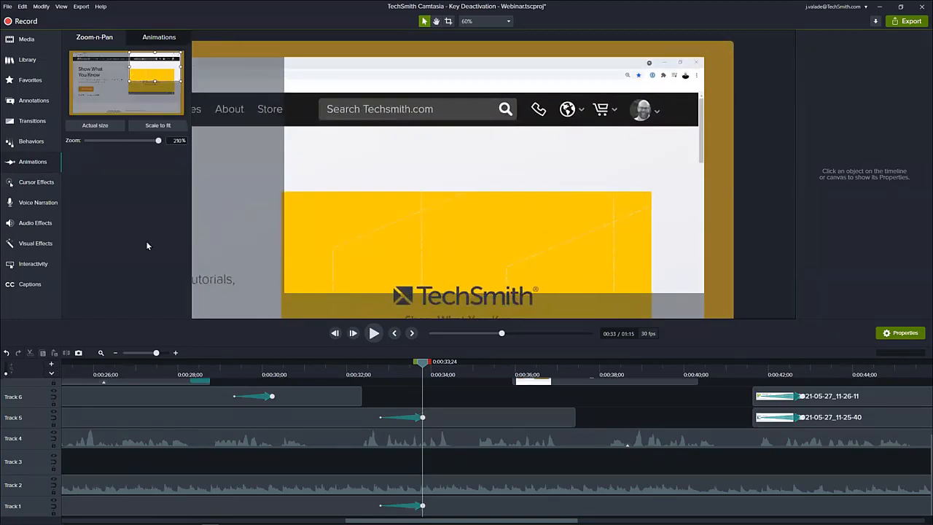
pyautogui.click(413, 511)
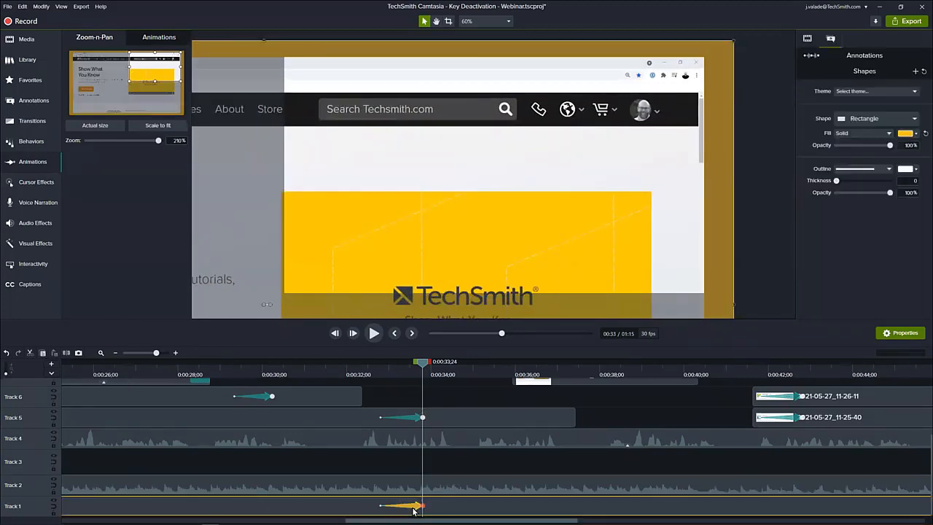
pyautogui.click(414, 511)
# Preview the new zoom from 0:00:32;23, and try panning the view to the page headline at 0:00:34;00.
pyautogui.click(378, 366)
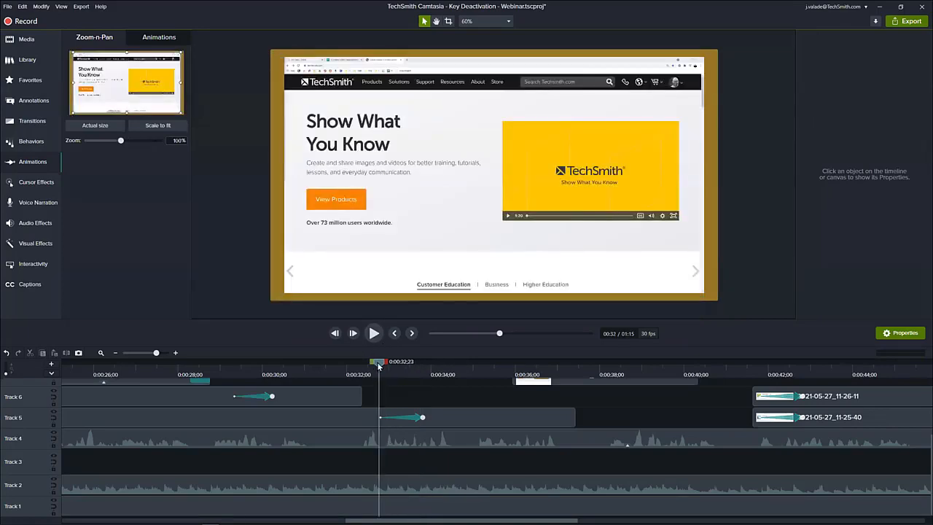
pyautogui.moveTo(378, 365); pyautogui.dragTo(430, 366)
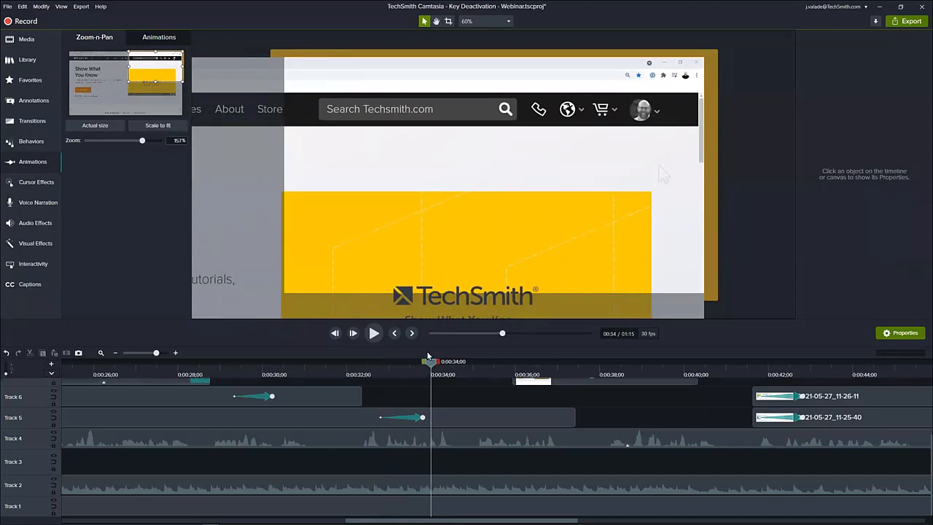
pyautogui.moveTo(168, 75); pyautogui.dragTo(118, 85)
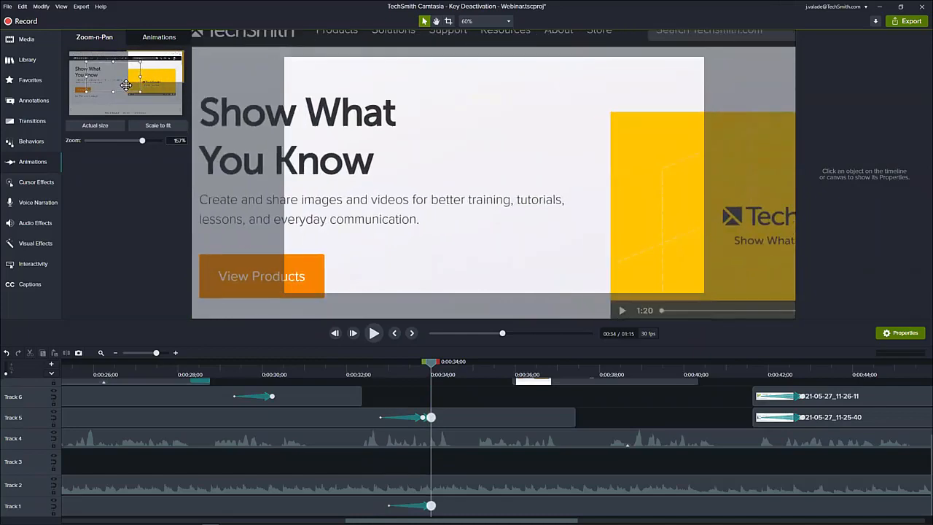
pyautogui.click(359, 368)
pyautogui.moveTo(367, 374); pyautogui.dragTo(433, 364)
# Undo the Zoom-n-Pan edits and the deletion of the original animation on the Track 5 screenshot clip.
pyautogui.hotkey('ctrl', 'z')
pyautogui.hotkey('ctrl', 'z')
pyautogui.hotkey('ctrl', 'z')
pyautogui.hotkey('ctrl', 'z')
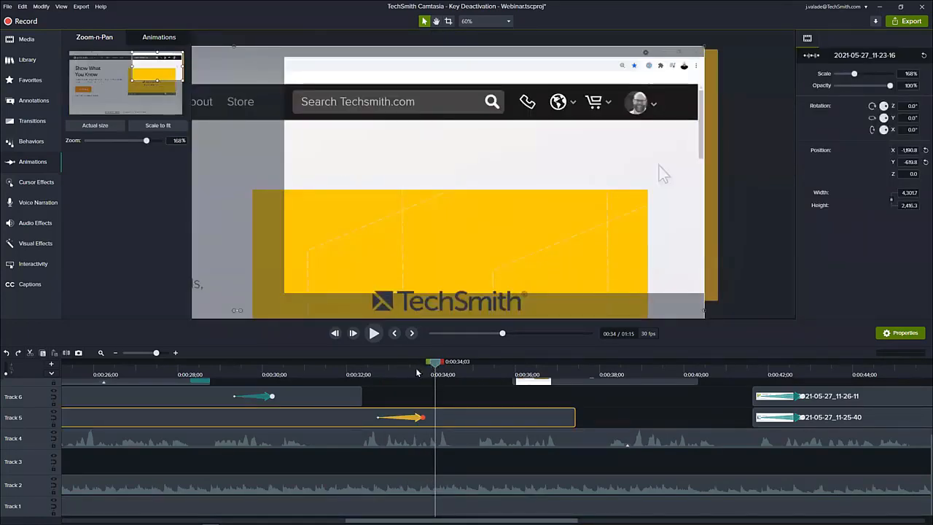
# Preview the cursor movement up to 0:00:35;27, try shifting the zoomed screenshot on the canvas, and undo the shift.
pyautogui.click(399, 366)
pyautogui.moveTo(399, 367); pyautogui.dragTo(511, 392)
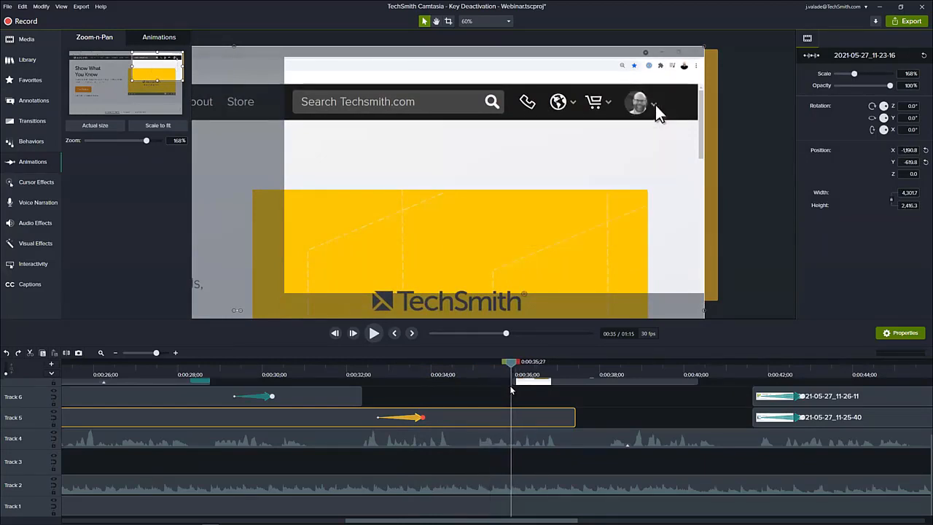
pyautogui.click(552, 385)
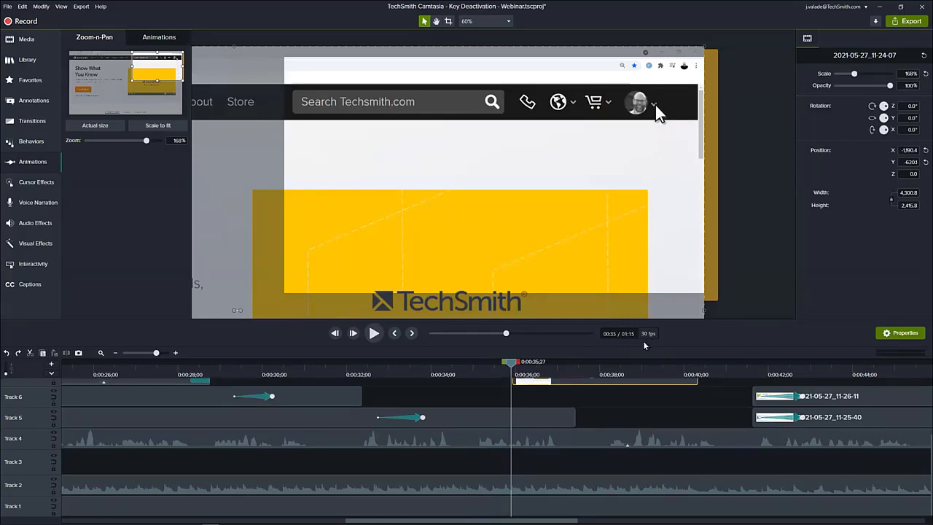
pyautogui.moveTo(631, 252); pyautogui.dragTo(585, 291)
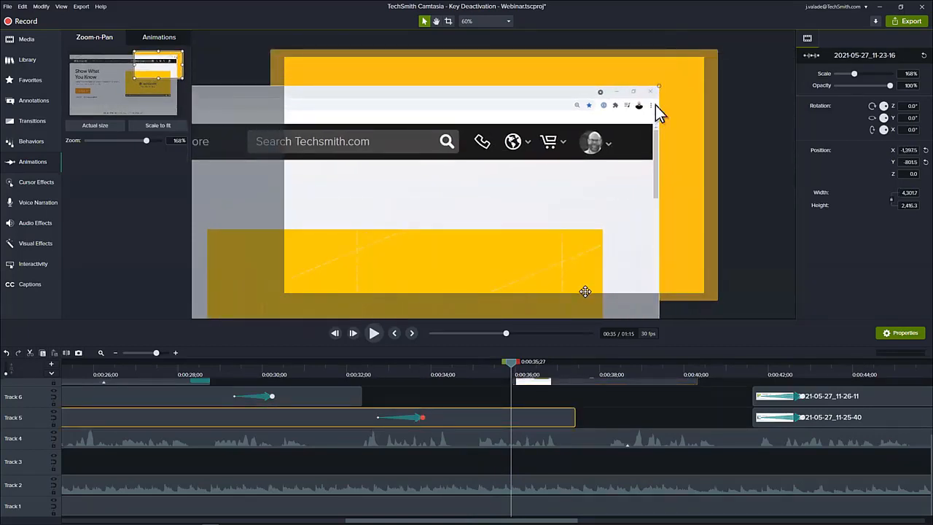
pyautogui.hotkey('ctrl', 'z')
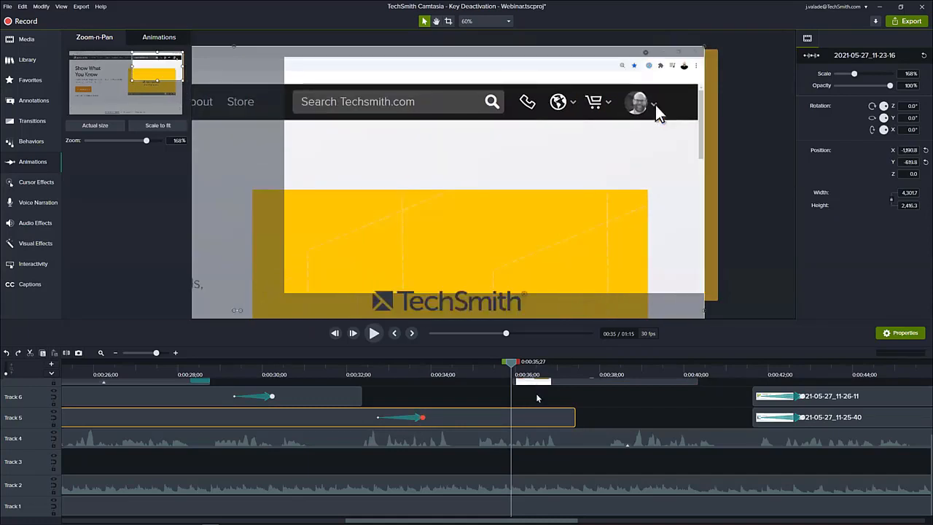
# Select the 2021-05-27_11-24-07 screenshot on Track 7 and align it over the home page at Y position -619.6.
pyautogui.scroll(1, 536, 399)
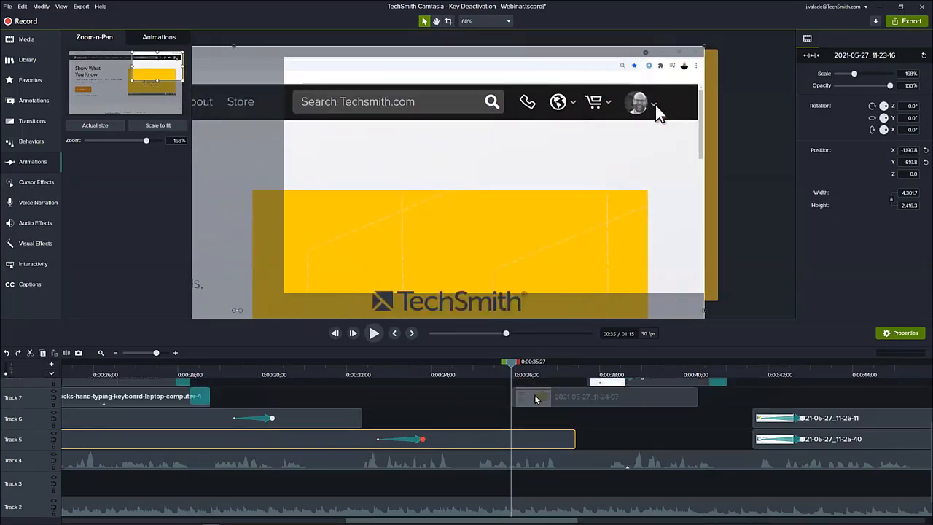
pyautogui.click(536, 399)
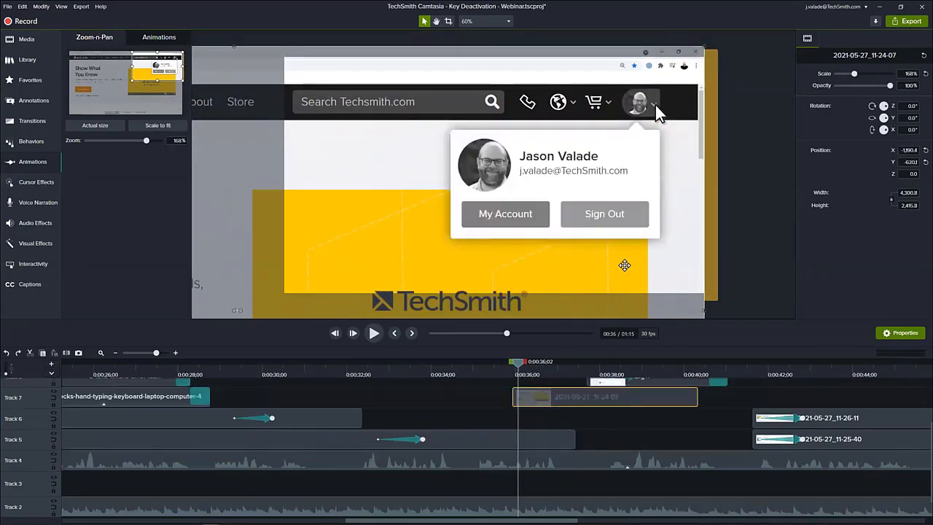
pyautogui.moveTo(624, 265)
pyautogui.mouseDown()
pyautogui.moveTo(561, 312)
pyautogui.moveTo(302, 458)
pyautogui.moveTo(566, 323)
pyautogui.moveTo(626, 265)
pyautogui.mouseUp()
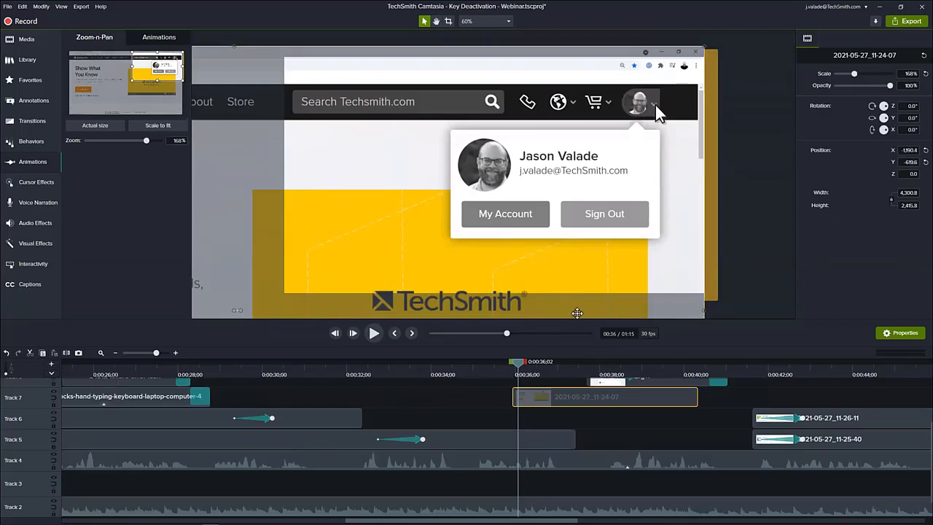
# Review the switch to the account menu screenshot from 0:00:35;13 to 0:00:38;01, with the whole project fitted on the timeline.
pyautogui.moveTo(518, 363); pyautogui.dragTo(501, 373)
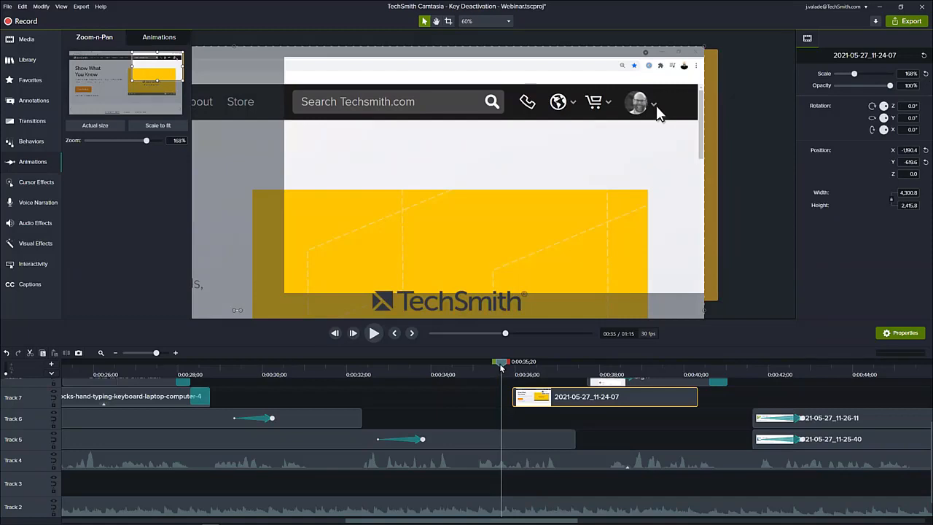
pyautogui.moveTo(501, 368); pyautogui.dragTo(491, 373)
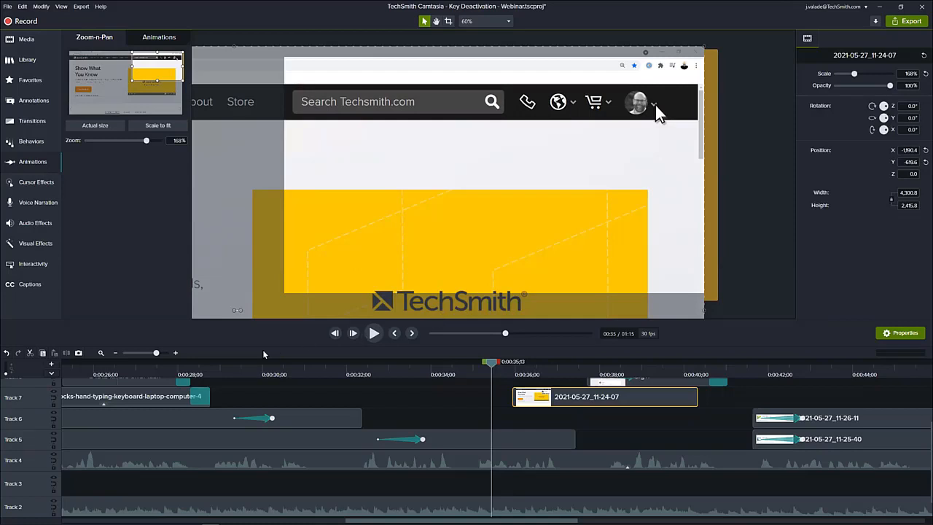
pyautogui.click(100, 353)
pyautogui.scroll(1, 389, 421)
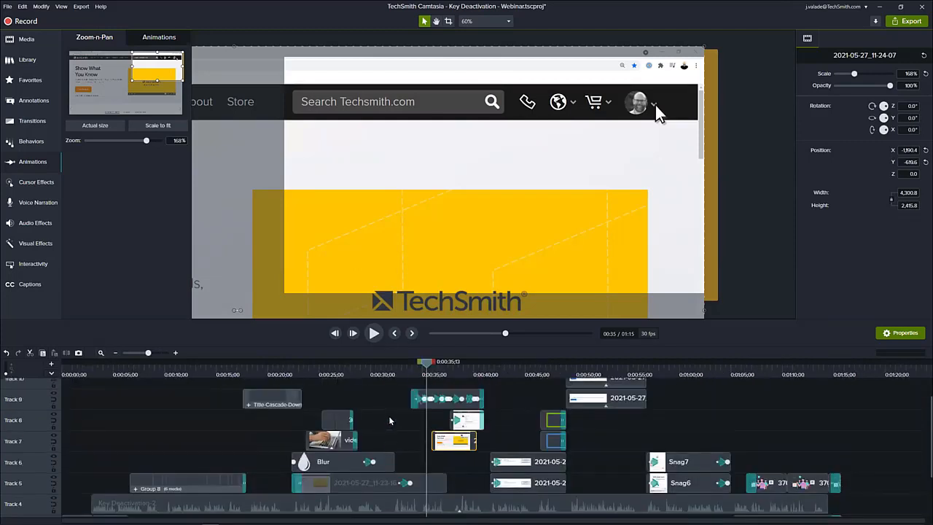
pyautogui.click(451, 371)
pyautogui.moveTo(451, 372); pyautogui.dragTo(452, 371)
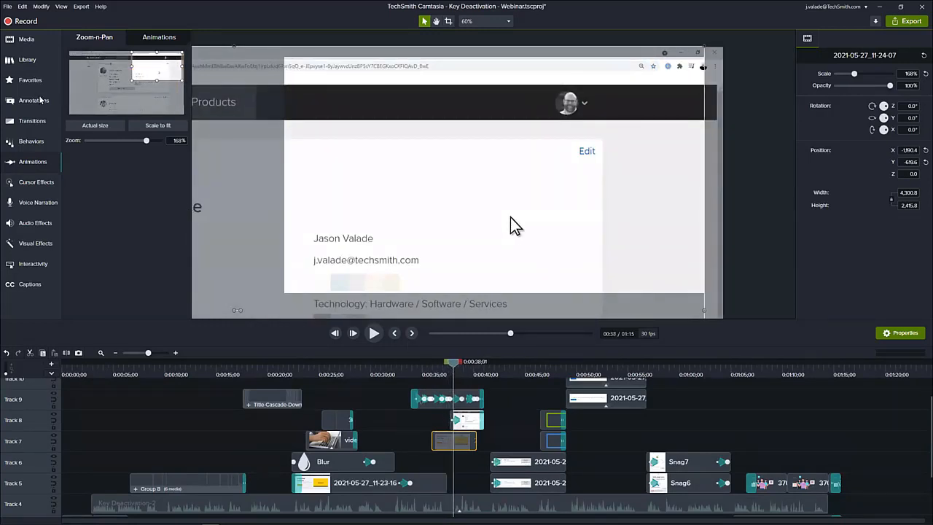
# Show the contents of the Cursors folder in the Camtasia Tutorials library.
pyautogui.click(27, 59)
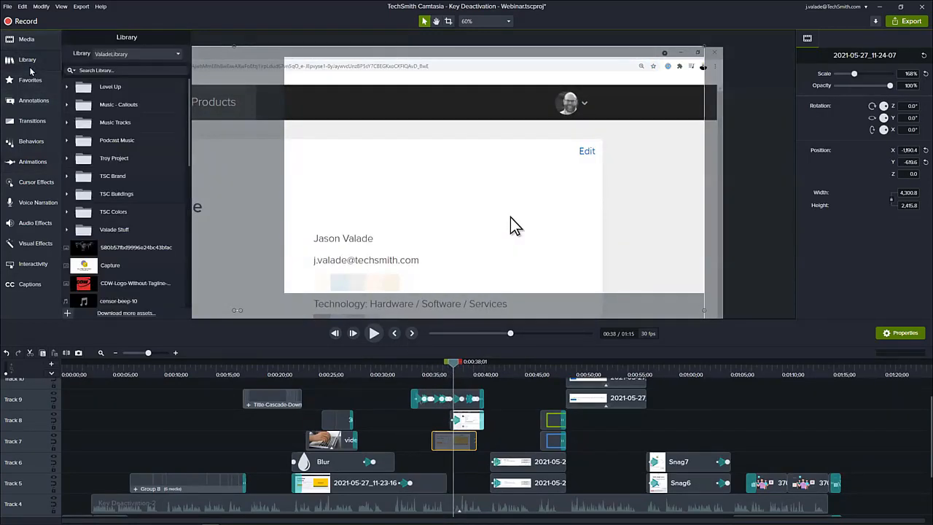
pyautogui.click(109, 55)
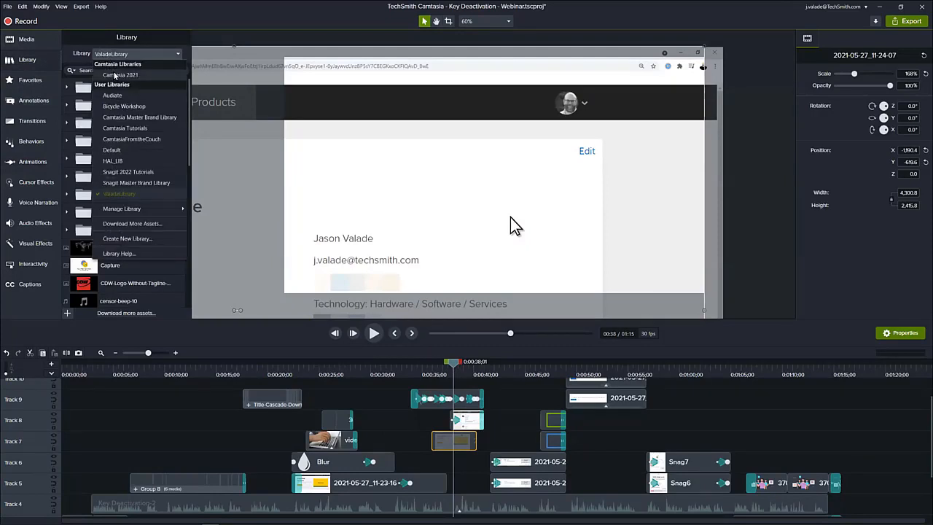
pyautogui.click(115, 128)
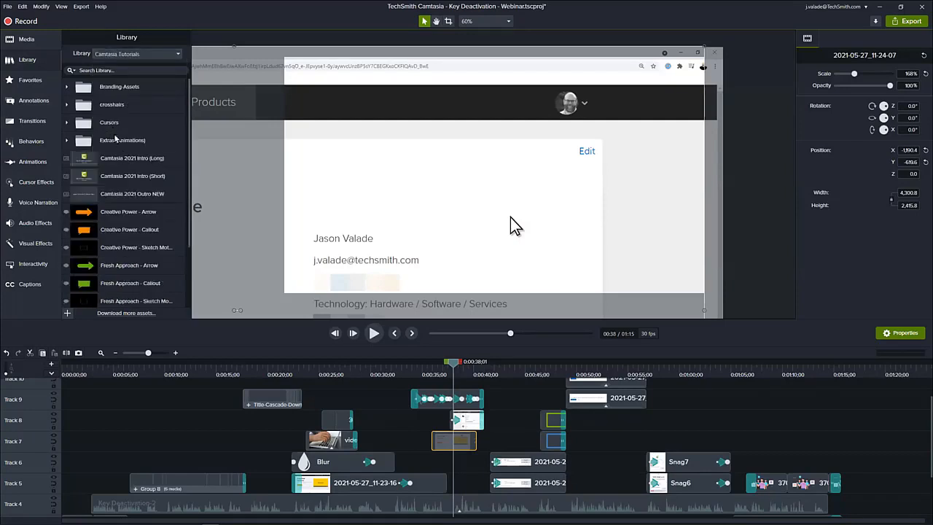
pyautogui.click(67, 125)
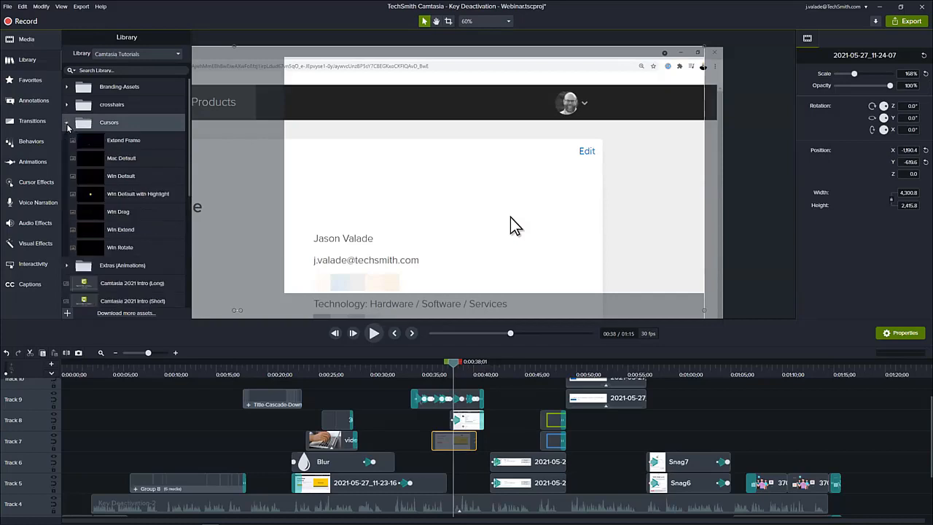
# Try out an enlarged Windows cursor and the Mac Default cursor on the canvas, and delete both.
pyautogui.moveTo(160, 186); pyautogui.dragTo(408, 181)
pyautogui.moveTo(457, 221)
pyautogui.mouseDown()
pyautogui.moveTo(451, 212)
pyautogui.moveTo(447, 235)
pyautogui.mouseUp()
pyautogui.moveTo(111, 162); pyautogui.dragTo(504, 185)
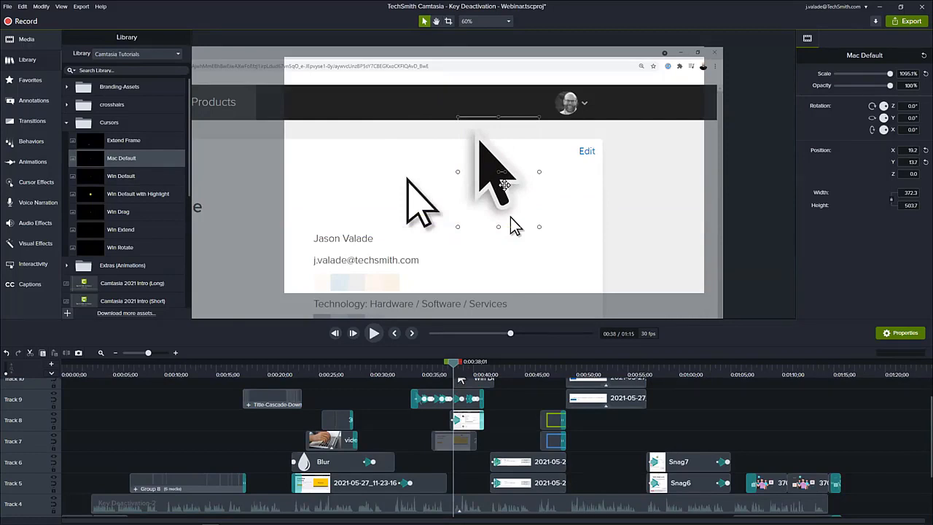
pyautogui.press('Delete')
pyautogui.click(412, 202)
pyautogui.press('Delete')
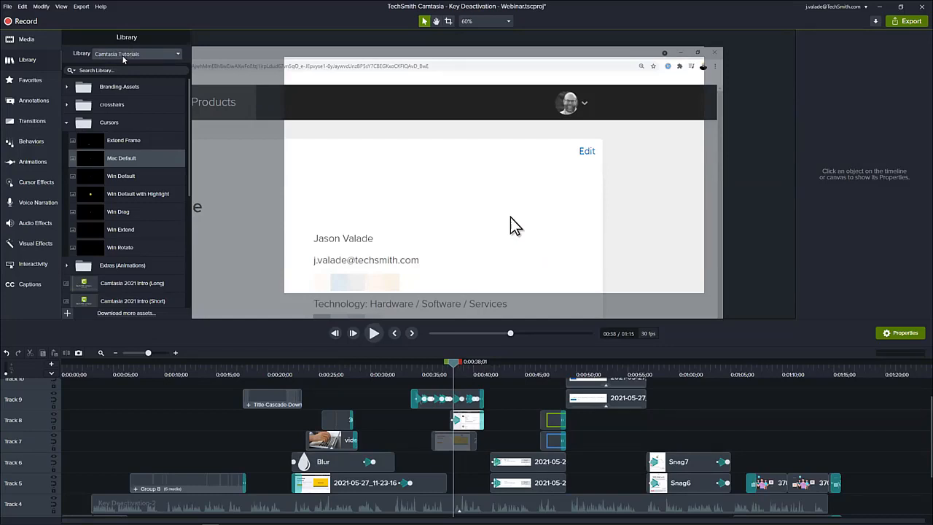
# Review the account menu scene at 0:00:36, the title near 0:00:03, the installation error scene at 0:00:11 and the software list at 0:00:43.
pyautogui.moveTo(433, 379)
pyautogui.mouseDown()
pyautogui.moveTo(419, 375)
pyautogui.moveTo(433, 376)
pyautogui.mouseUp()
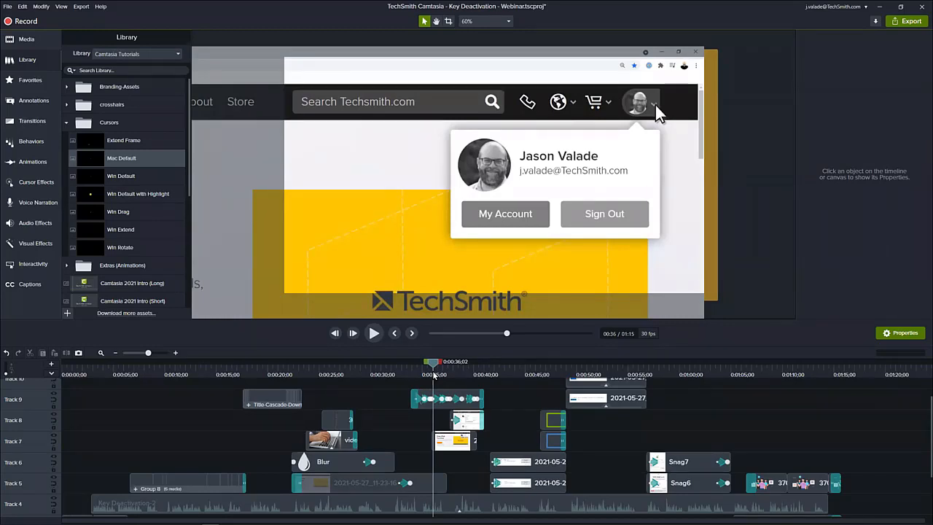
pyautogui.click(434, 375)
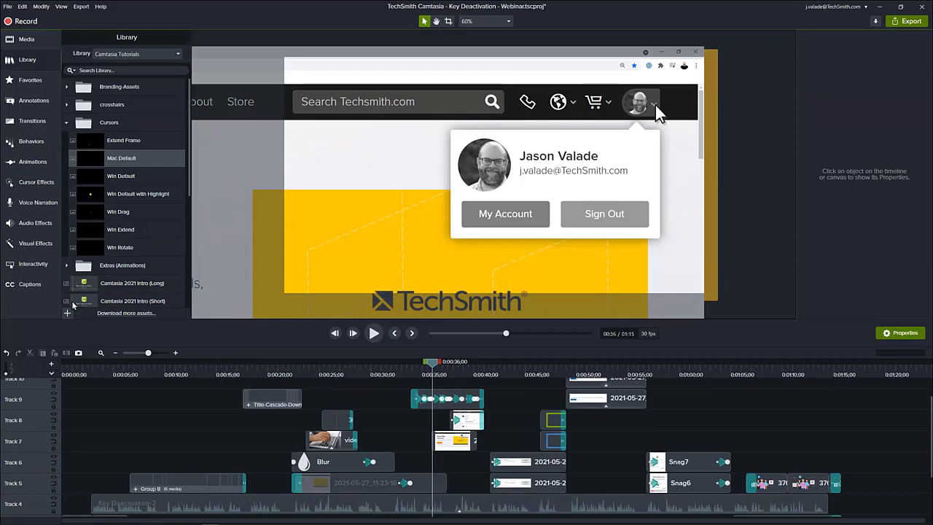
pyautogui.click(102, 372)
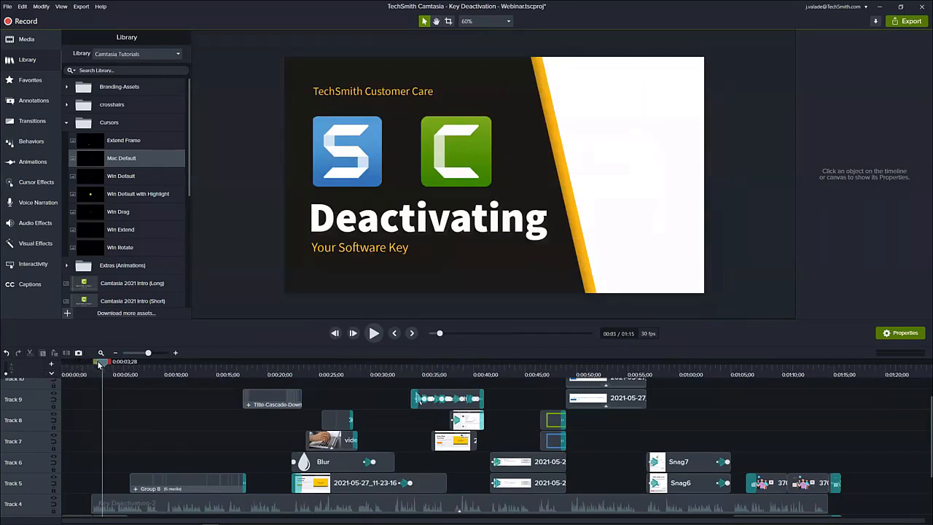
pyautogui.moveTo(103, 368); pyautogui.dragTo(182, 394)
pyautogui.scroll(-3, 182, 405)
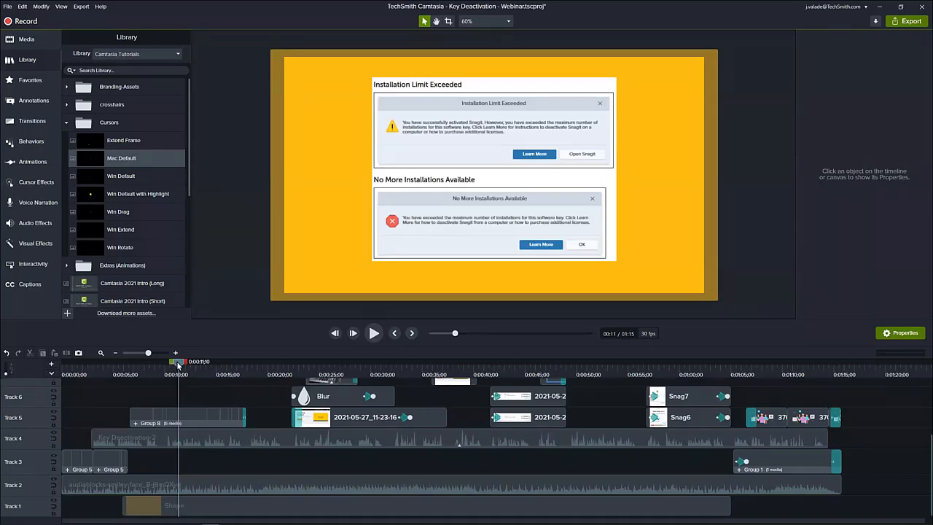
pyautogui.moveTo(177, 363); pyautogui.dragTo(512, 397)
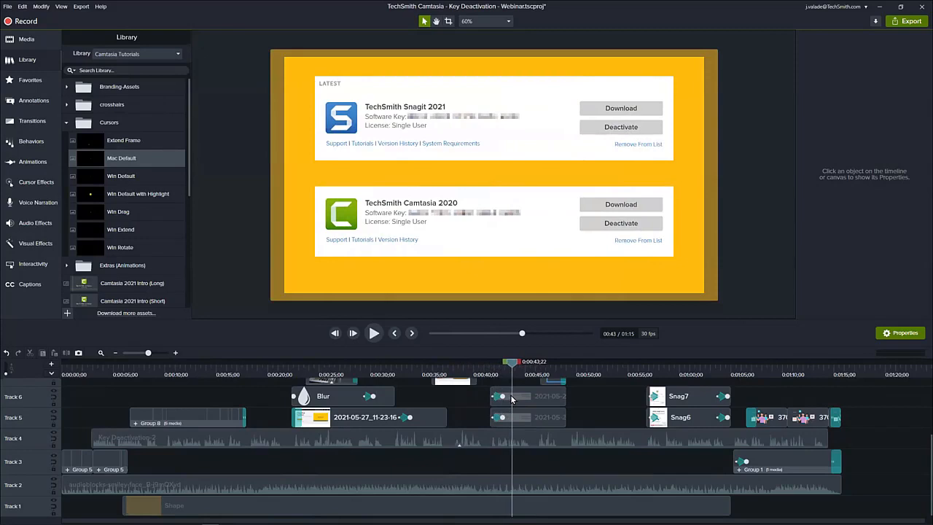
# Review the blurred home page near 0:00:23 and the software list at 0:00:43, select the Camtasia unlock screenshot near 0:00:58, and return to 0:00:31.
pyautogui.click(308, 369)
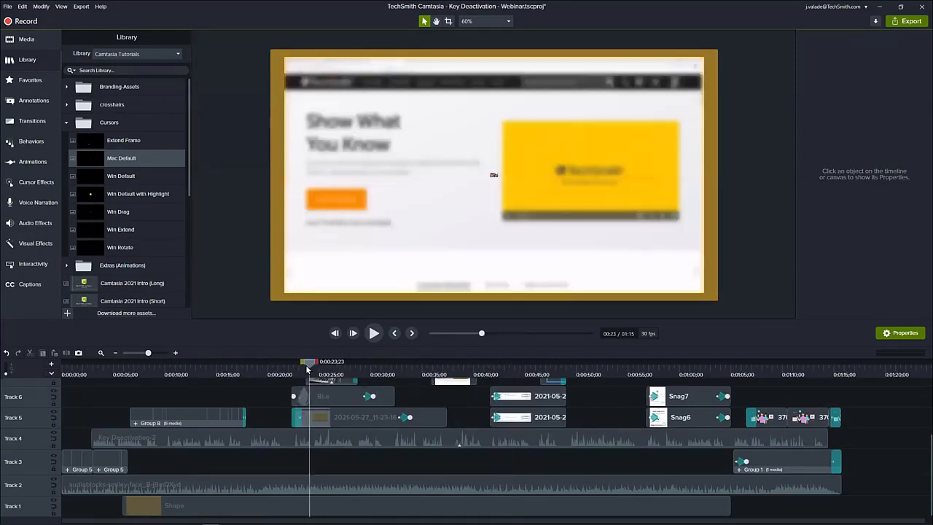
pyautogui.moveTo(307, 370); pyautogui.dragTo(301, 374)
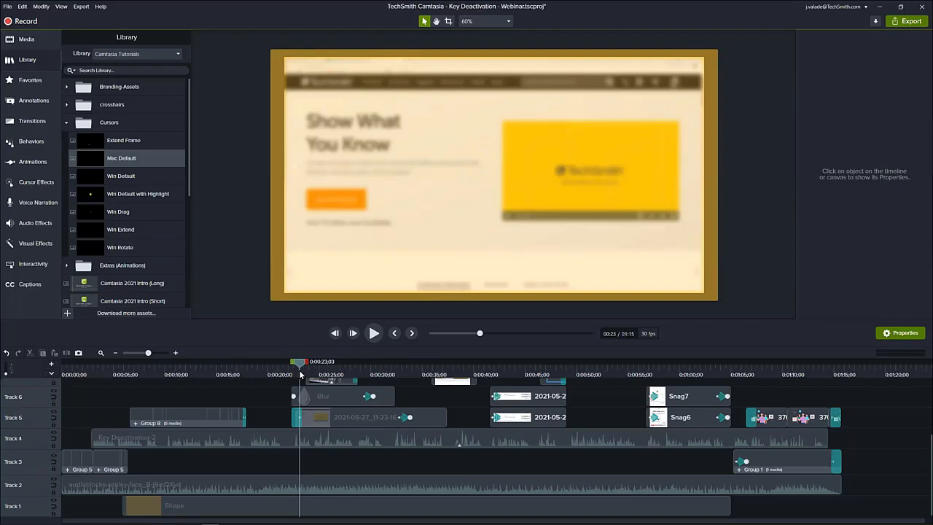
pyautogui.click(502, 372)
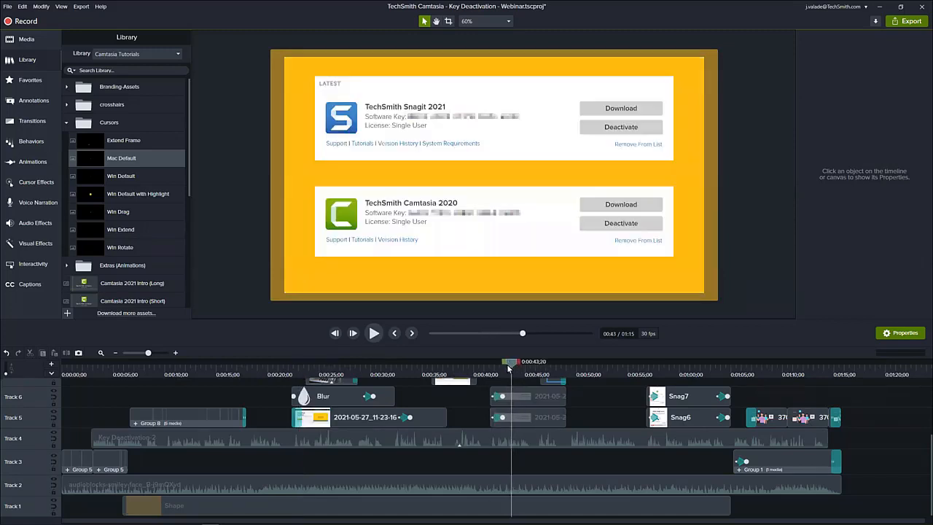
pyautogui.moveTo(506, 372); pyautogui.dragTo(665, 384)
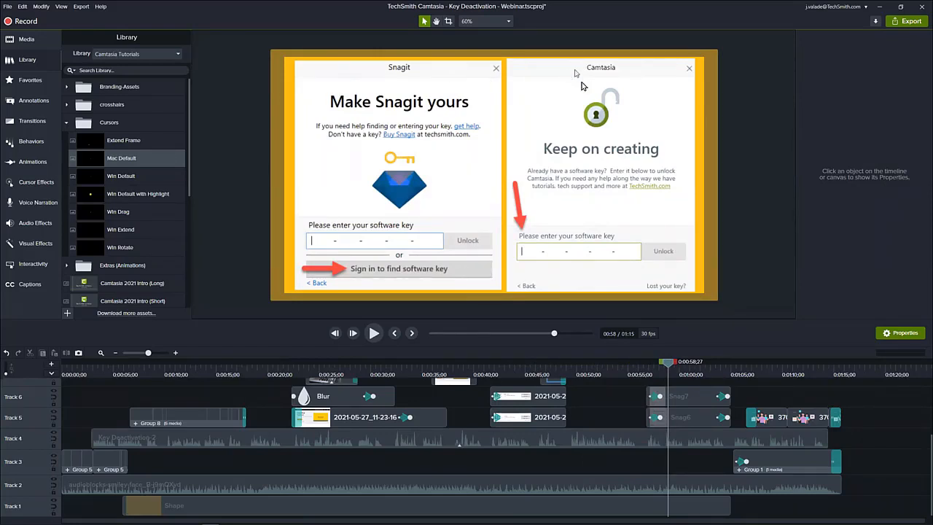
pyautogui.click(529, 69)
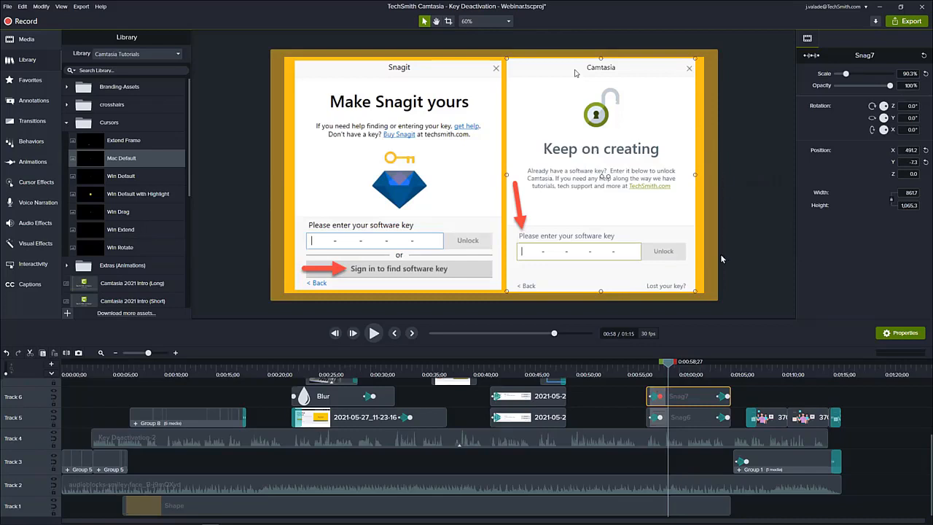
pyautogui.moveTo(670, 367); pyautogui.dragTo(669, 370)
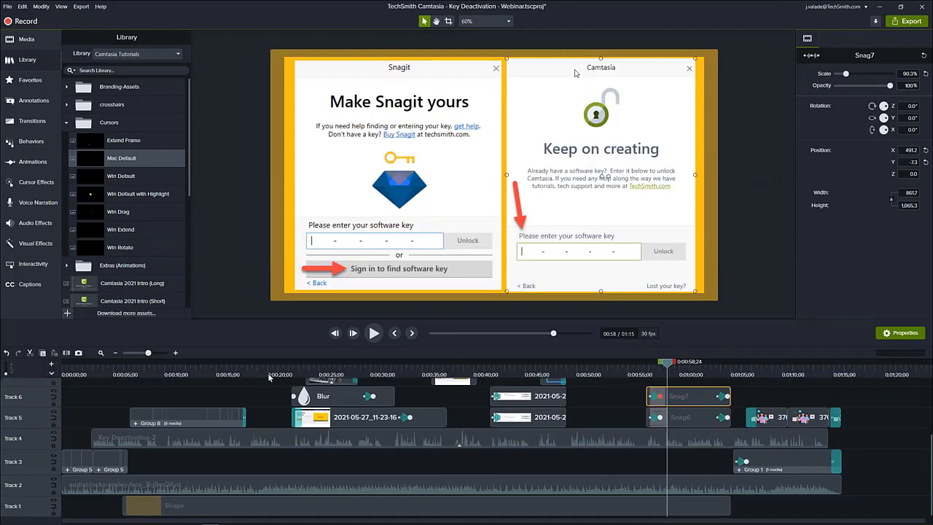
pyautogui.click(334, 369)
pyautogui.moveTo(333, 368); pyautogui.dragTo(385, 368)
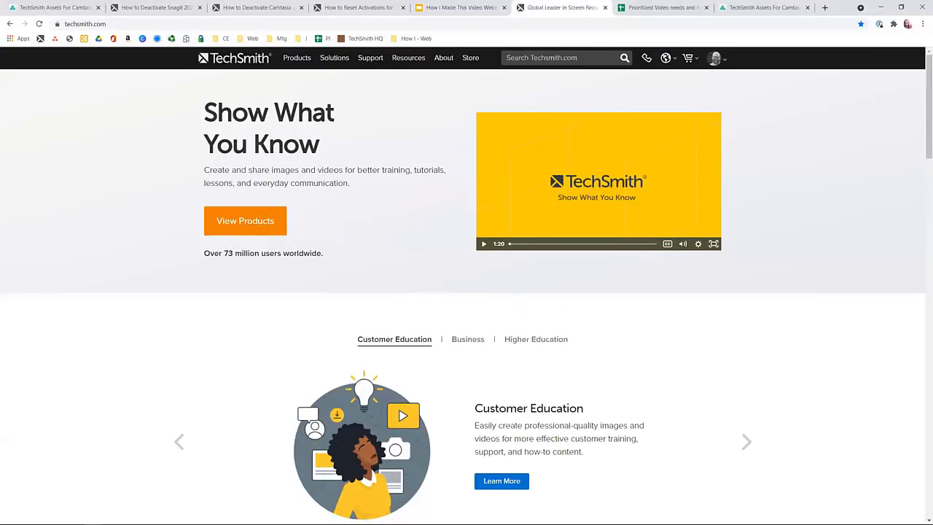
# Switch to the browser and show the Videos categories on the TechSmith Assets for Camtasia site.
pyautogui.click(92, 9)
pyautogui.scroll(-1, 400, 310)
pyautogui.scroll(-1, 401, 309)
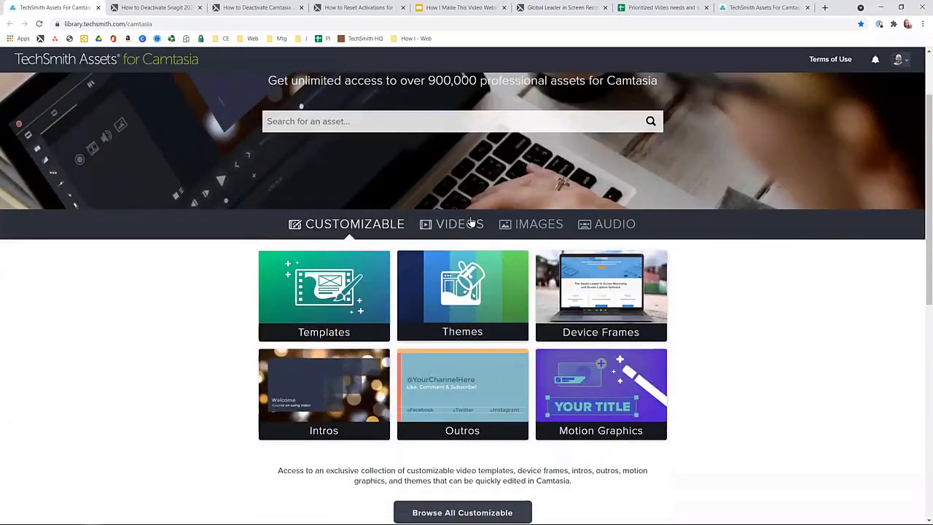
pyautogui.click(462, 223)
# Search the TechSmith Assets library for "laptop".
pyautogui.click(408, 119)
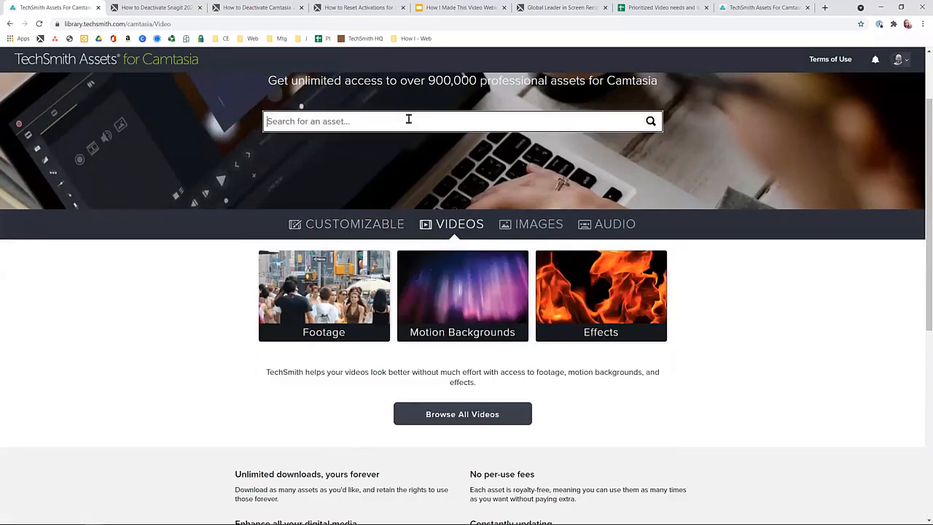
pyautogui.write('lsapt')
pyautogui.press('BackSpace')
pyautogui.press('BackSpace')
pyautogui.press('BackSpace')
pyautogui.press('BackSpace')
pyautogui.write('la')
pyautogui.press('Return')
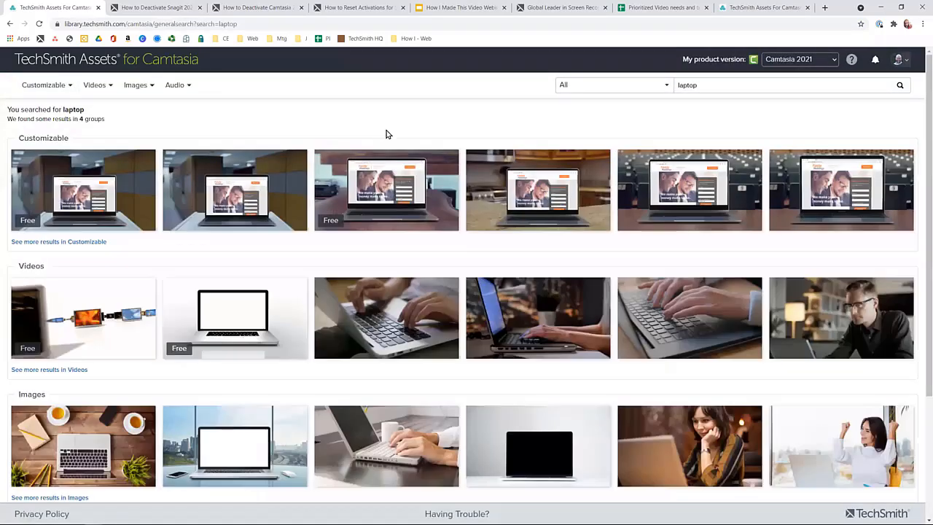
# Preview the Working on laptop image and several of the laptop video results.
pyautogui.scroll(-1, 481, 200)
pyautogui.scroll(-1, 487, 204)
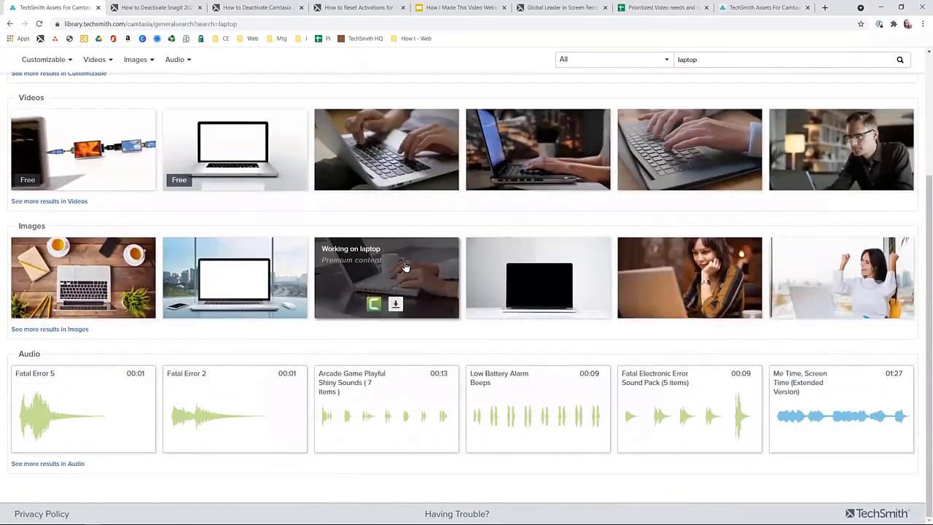
pyautogui.moveTo(404, 267)
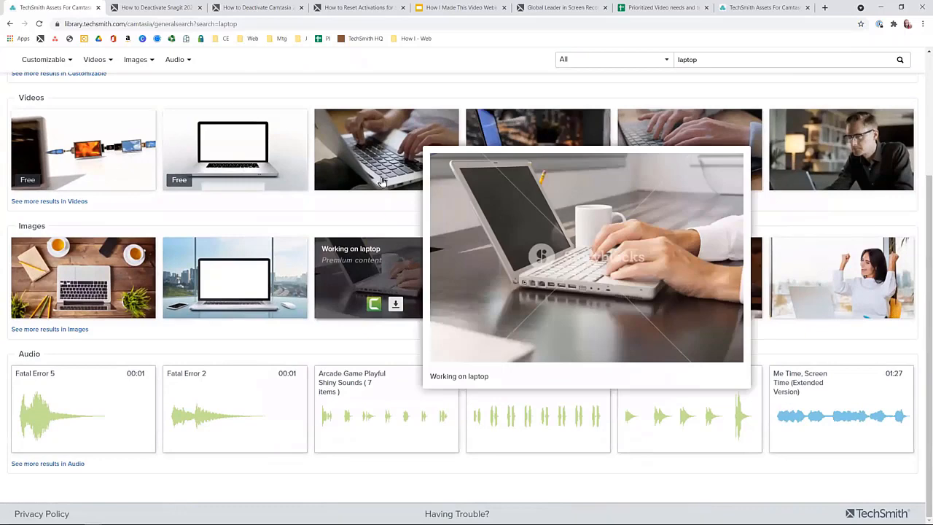
pyautogui.moveTo(384, 153)
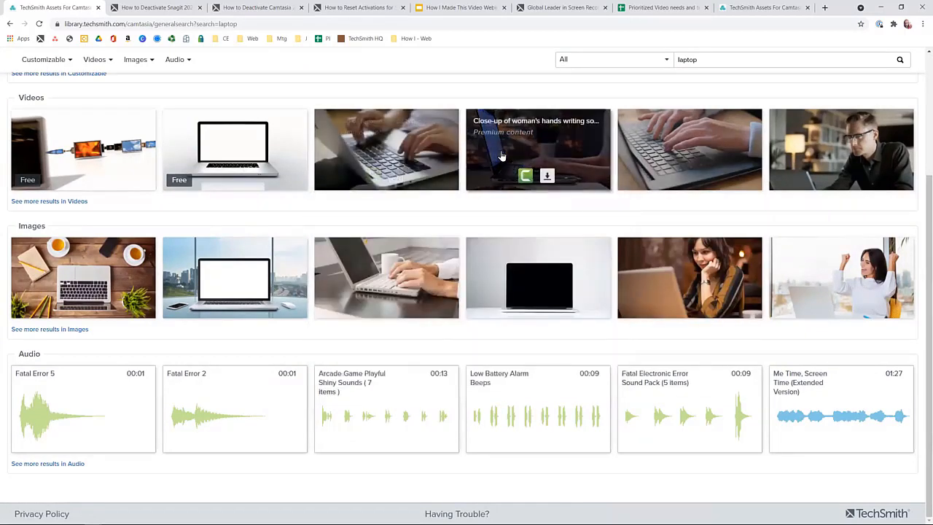
pyautogui.moveTo(500, 155)
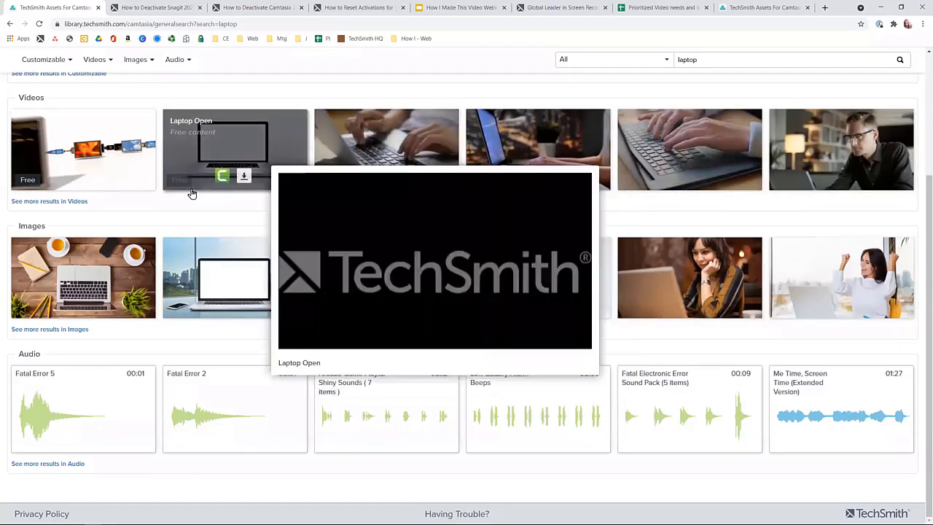
# List all laptop video results and send the clip of the man in gray pullover typing on his notebook to Camtasia 2021.
pyautogui.click(46, 202)
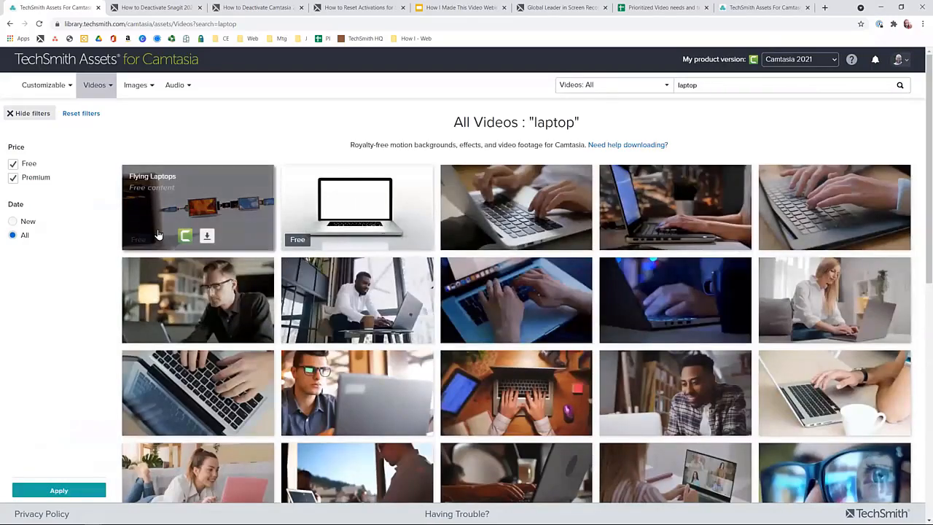
pyautogui.scroll(-2, 196, 246)
pyautogui.scroll(-3, 196, 246)
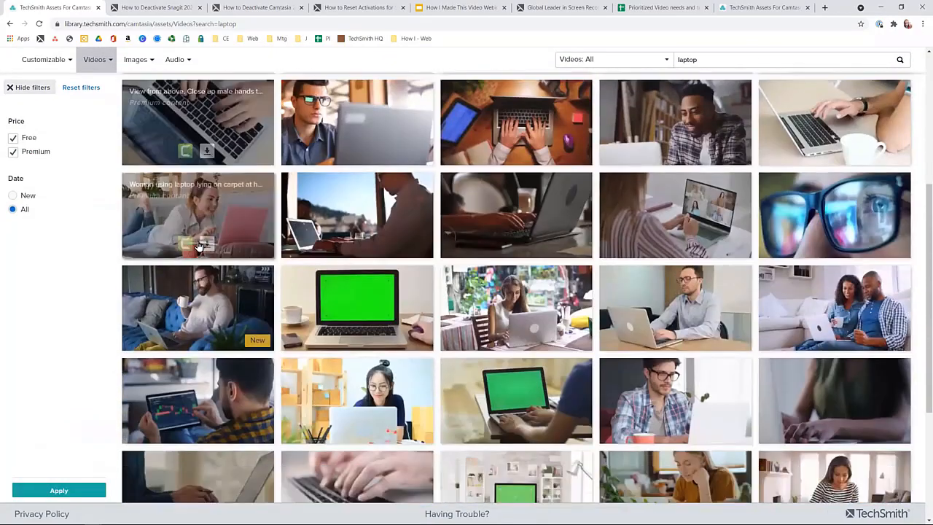
pyautogui.scroll(-1, 205, 249)
pyautogui.scroll(-3, 206, 249)
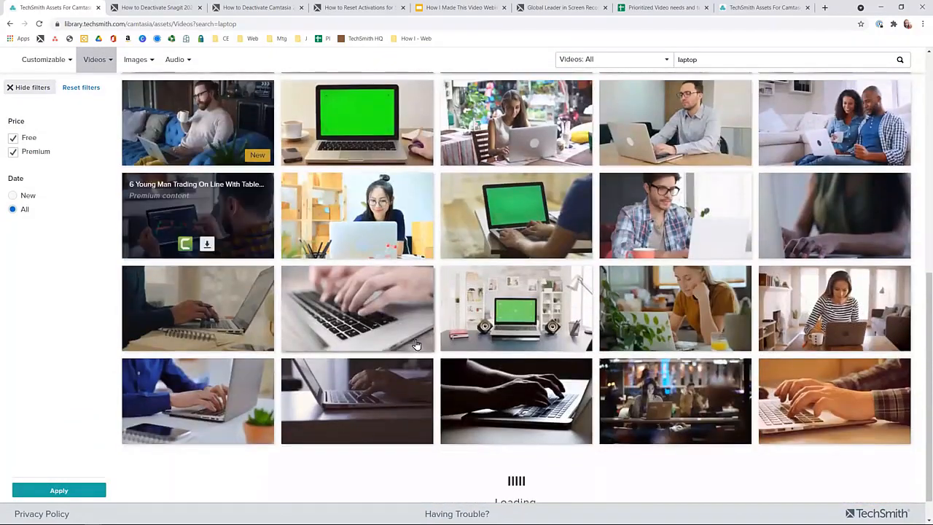
pyautogui.moveTo(415, 341)
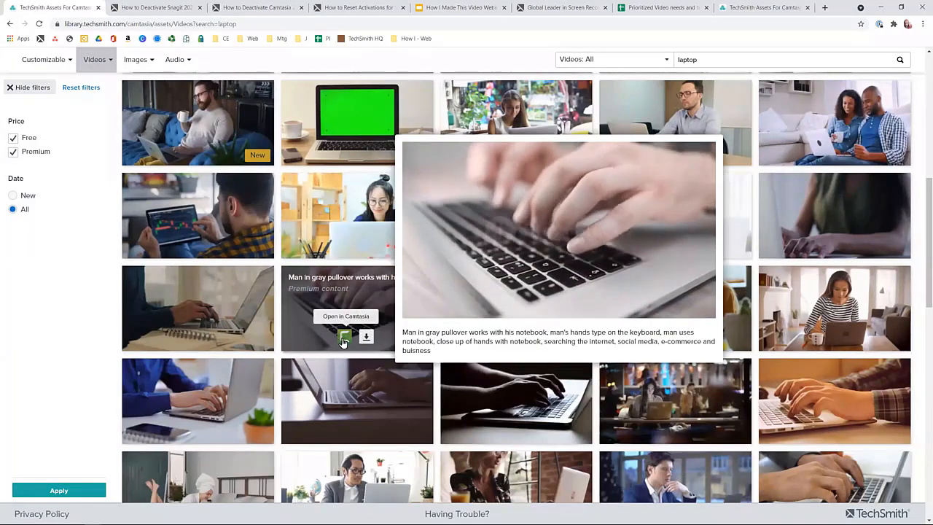
pyautogui.click(343, 340)
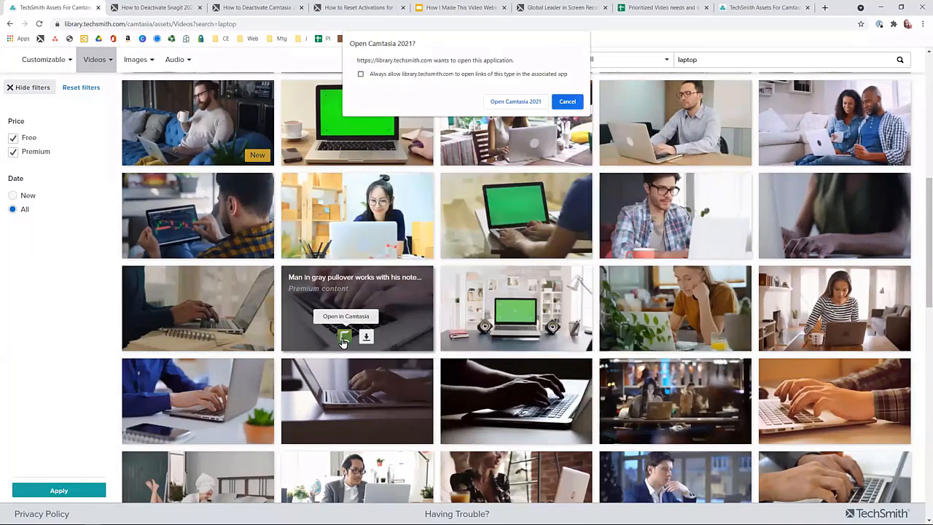
pyautogui.click(516, 101)
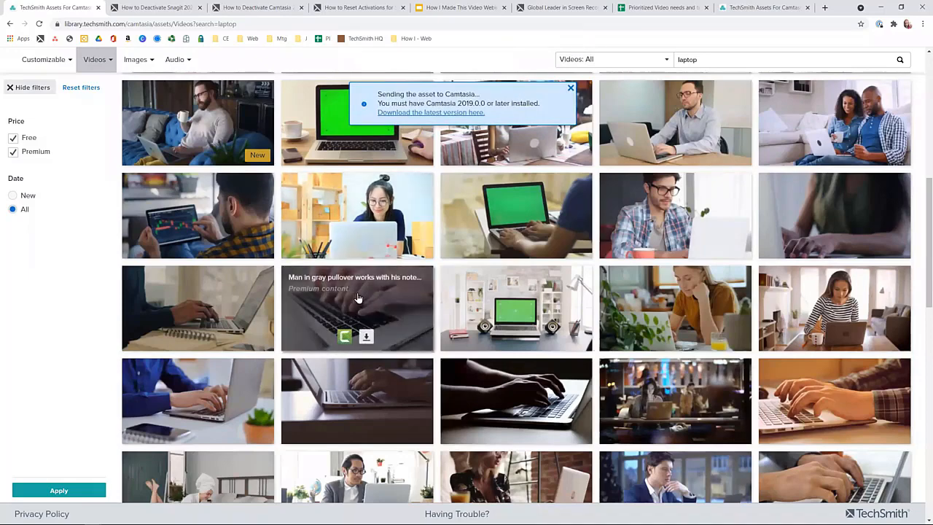
pyautogui.moveTo(359, 291)
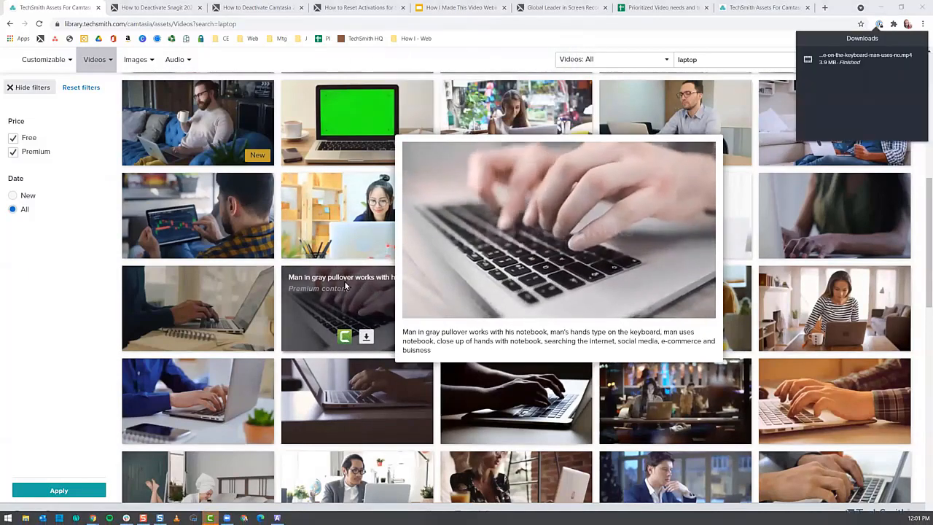
# Switch to Camtasia and show the contents of the Downloads user library.
pyautogui.hotkey('alt', 'Tab')
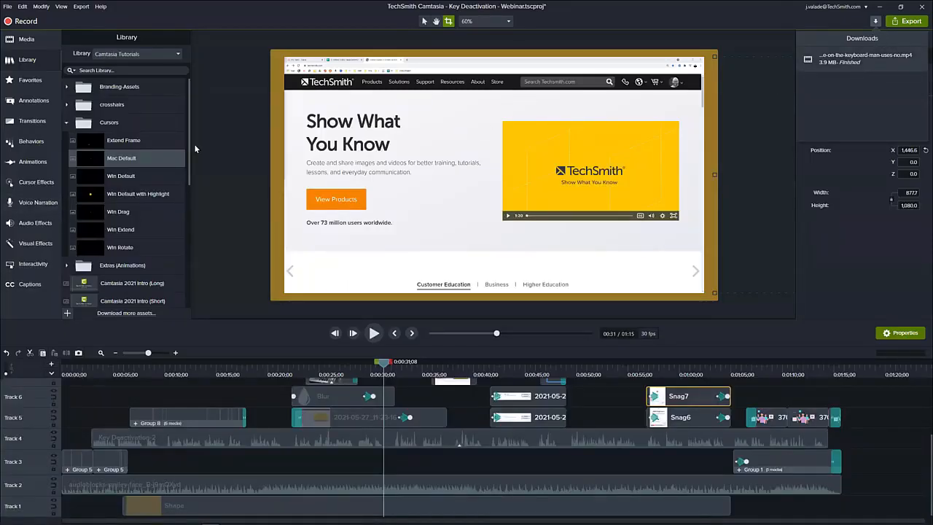
pyautogui.click(41, 45)
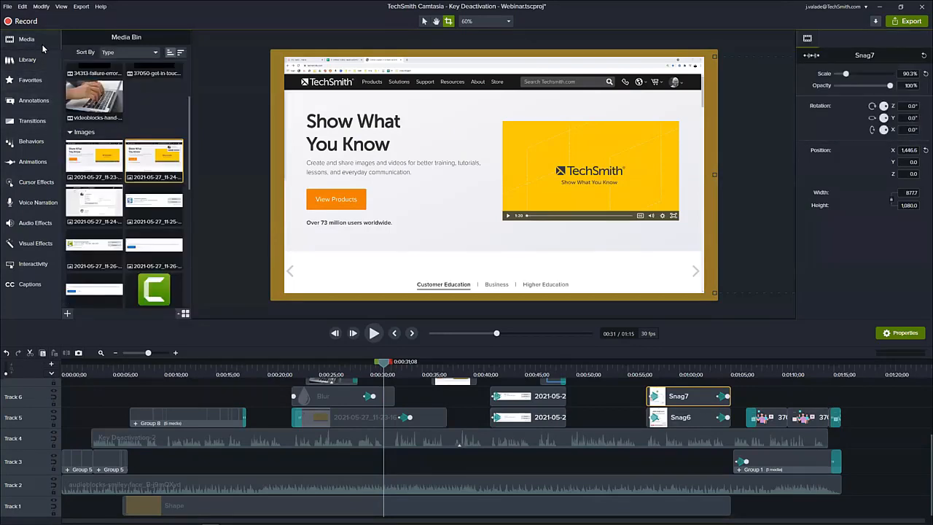
pyautogui.click(27, 59)
pyautogui.click(136, 54)
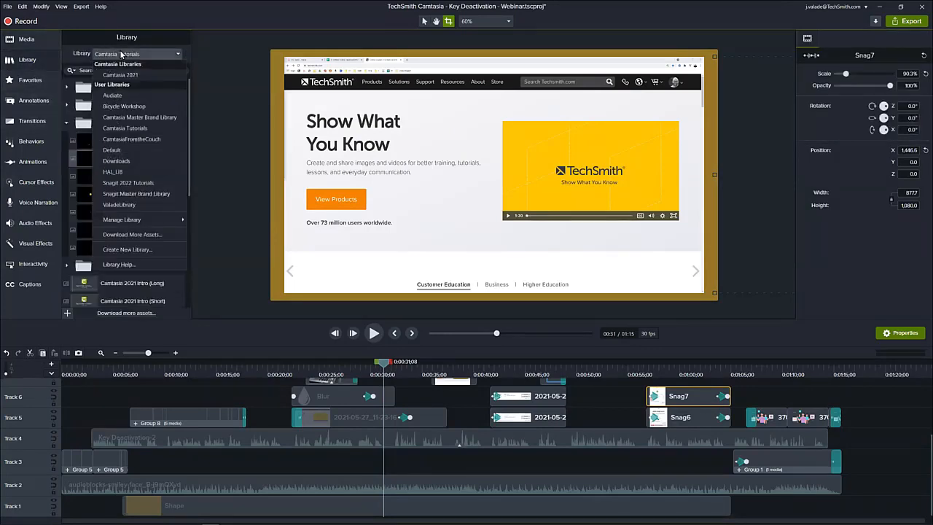
pyautogui.click(137, 160)
# Try out the videoblocks-man-in-gray-pullover clip on the canvas, play it briefly, and delete it.
pyautogui.moveTo(117, 86); pyautogui.dragTo(471, 194)
pyautogui.press('space')
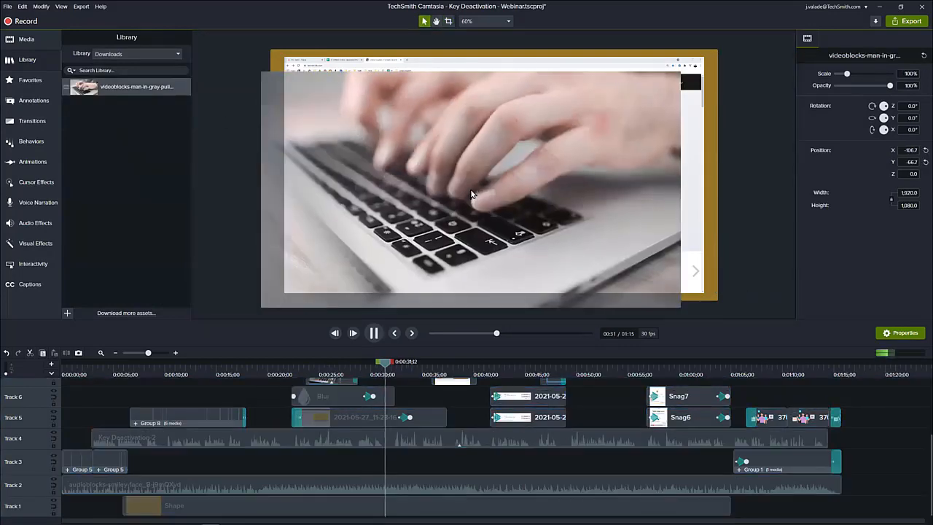
pyautogui.press('space')
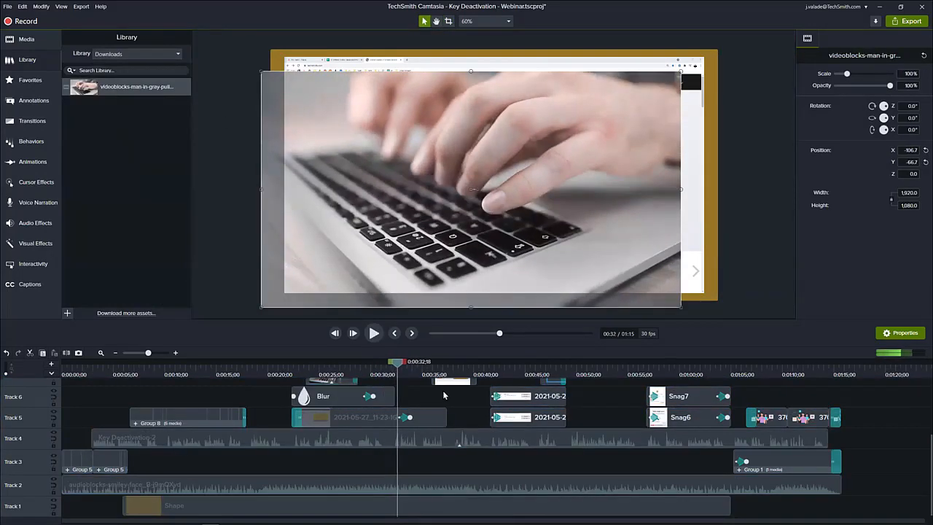
pyautogui.scroll(4, 423, 412)
pyautogui.press('Delete')
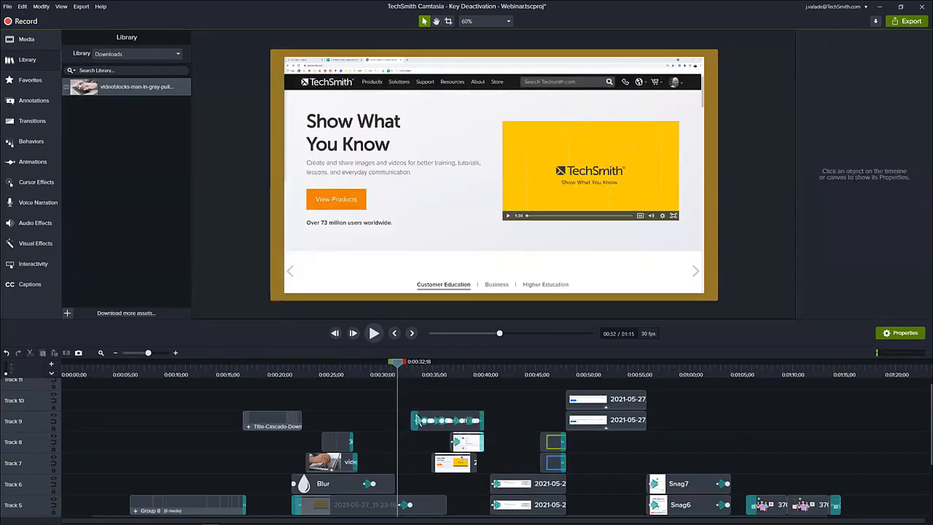
# Select the hand-typing video clip on Track 7, review it at 0:00:25;11, and show the project's Media Bin.
pyautogui.click(332, 461)
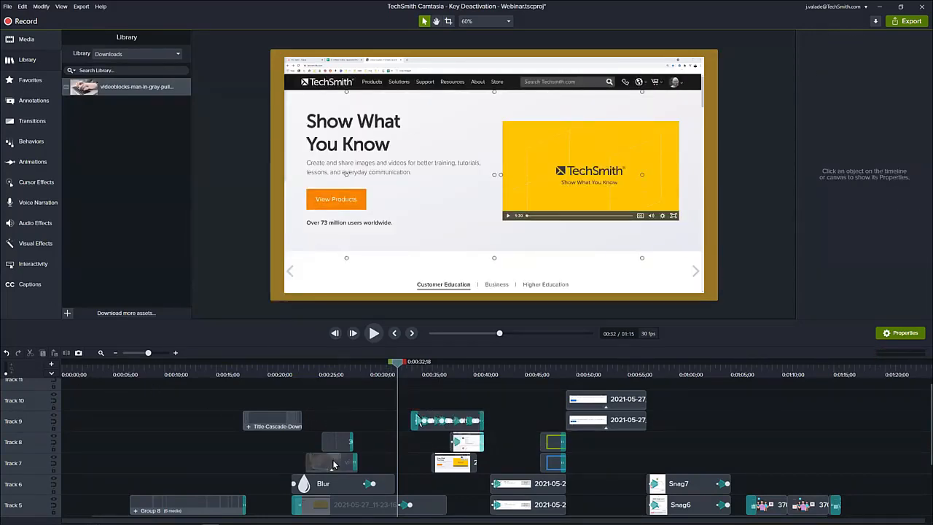
pyautogui.click(320, 369)
pyautogui.moveTo(320, 368); pyautogui.dragTo(323, 397)
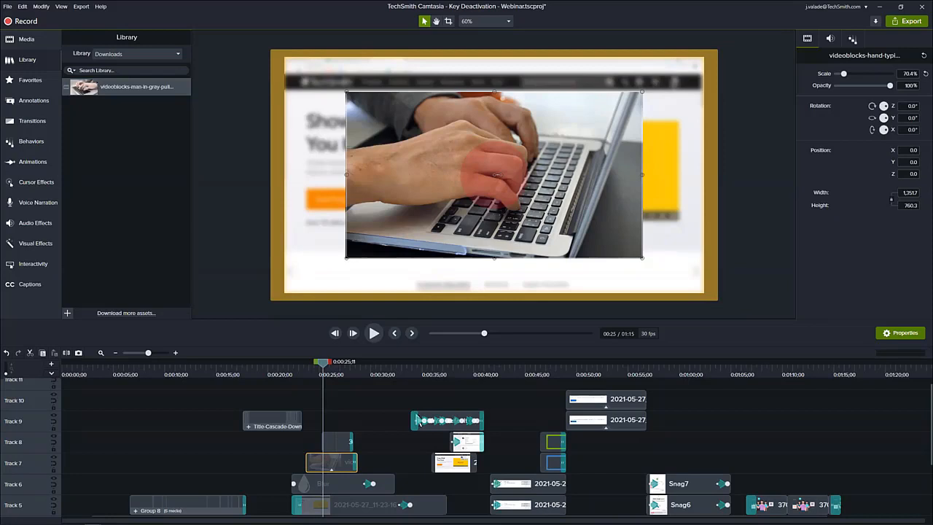
pyautogui.click(46, 38)
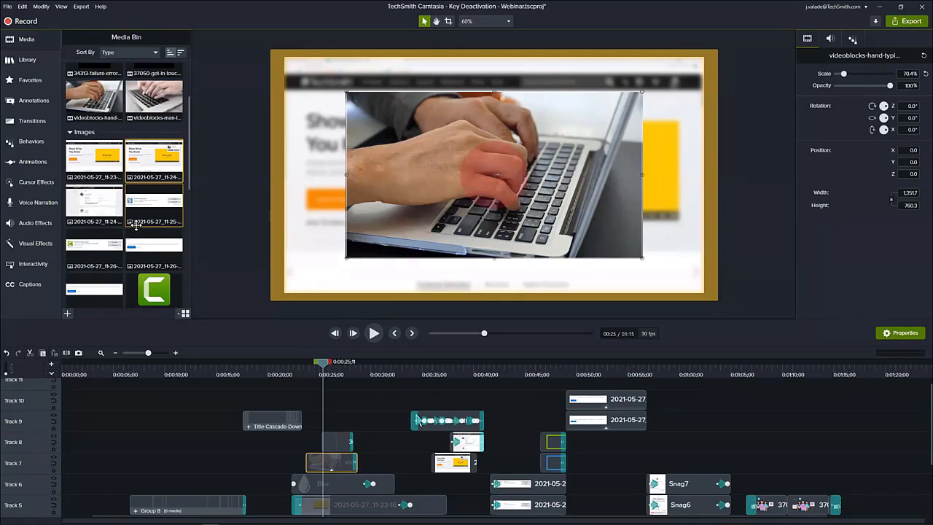
# Check the list of available user libraries in the Library, and return to the project's Media Bin.
pyautogui.click(40, 68)
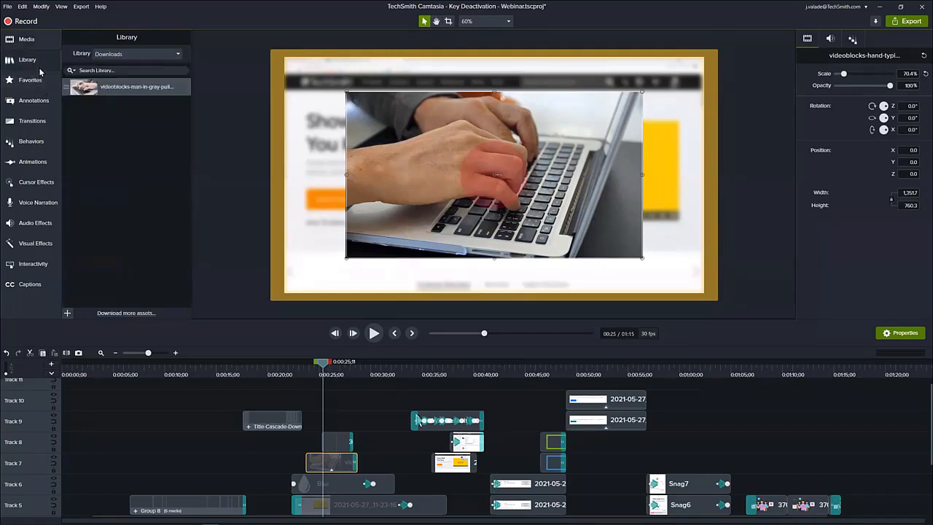
pyautogui.click(110, 54)
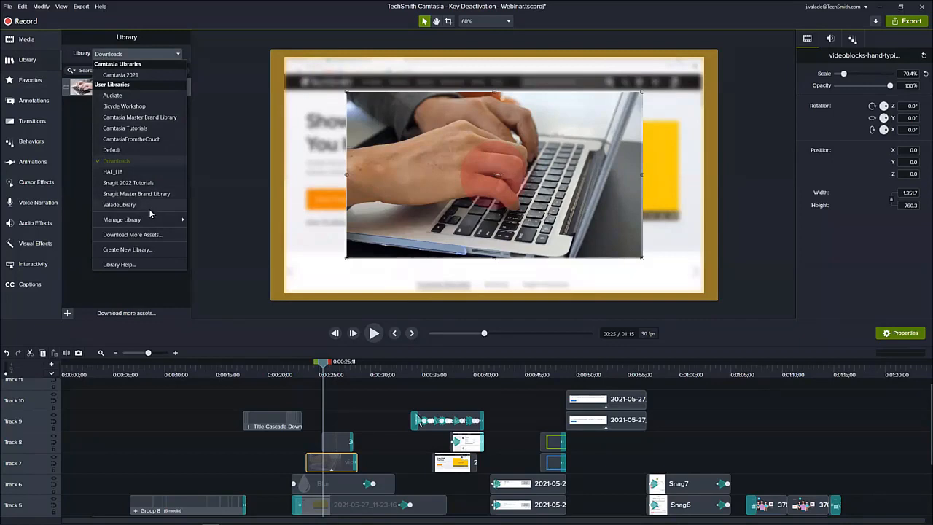
pyautogui.click(103, 45)
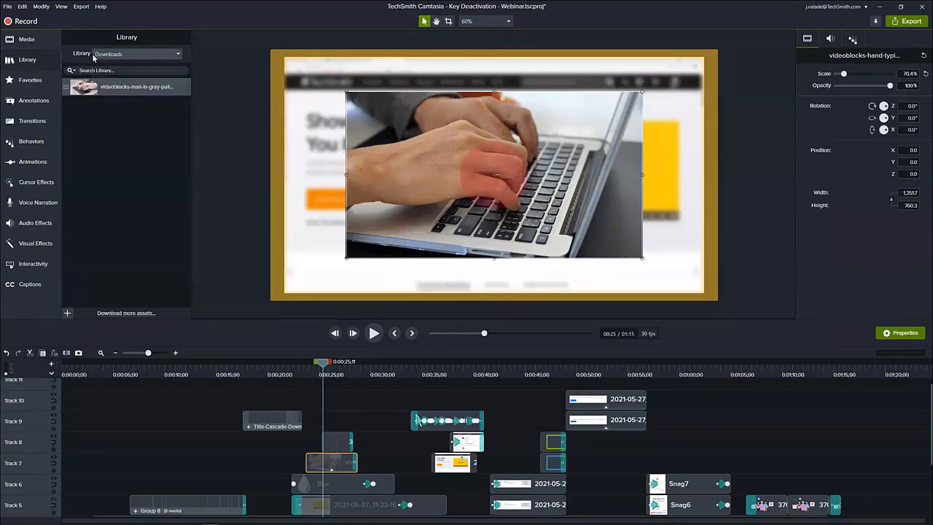
pyautogui.click(22, 47)
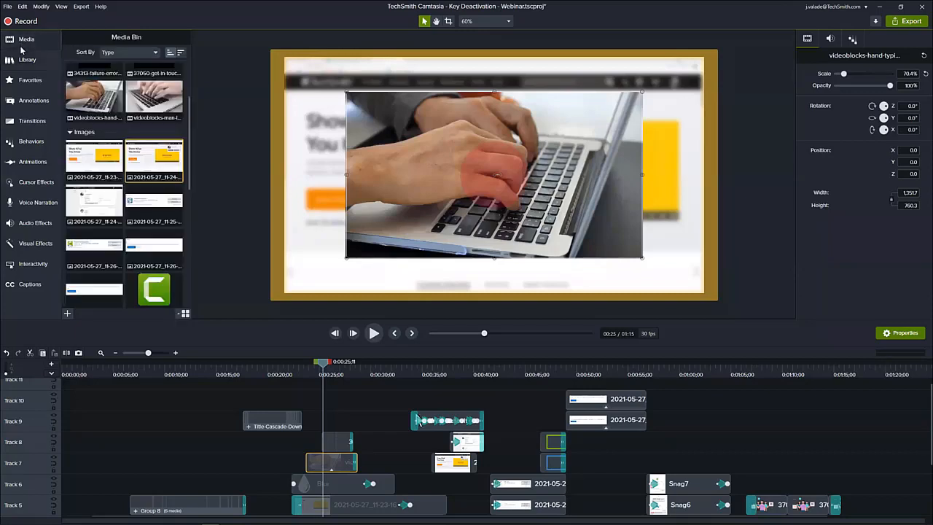
# Switch to the How I Made This Video webinar deck in Google Slides and present the "Thank you for attending!" slide full screen.
pyautogui.click(880, 7)
pyautogui.click(463, 8)
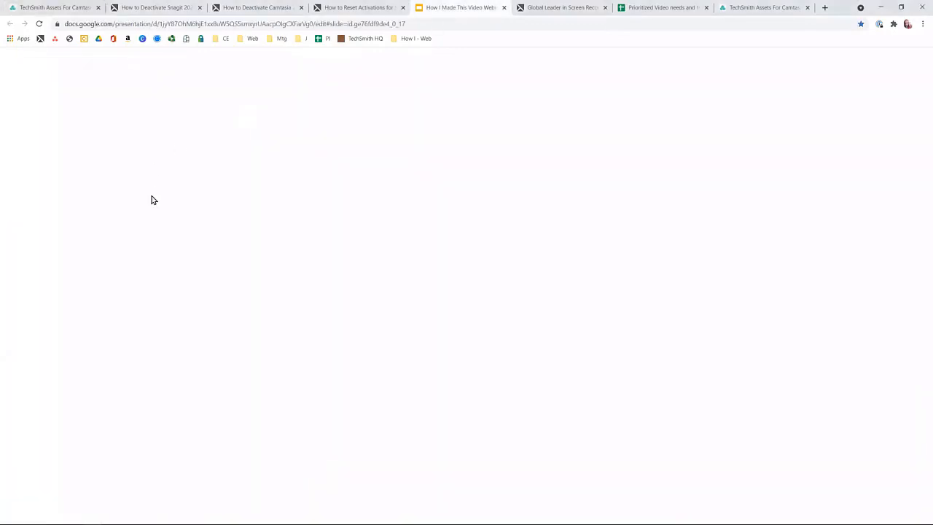
pyautogui.click(38, 489)
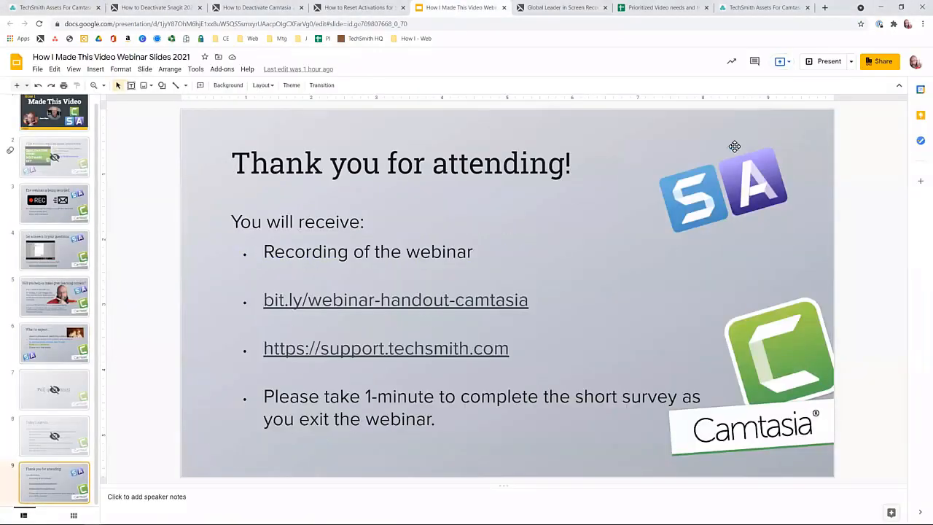
pyautogui.click(827, 66)
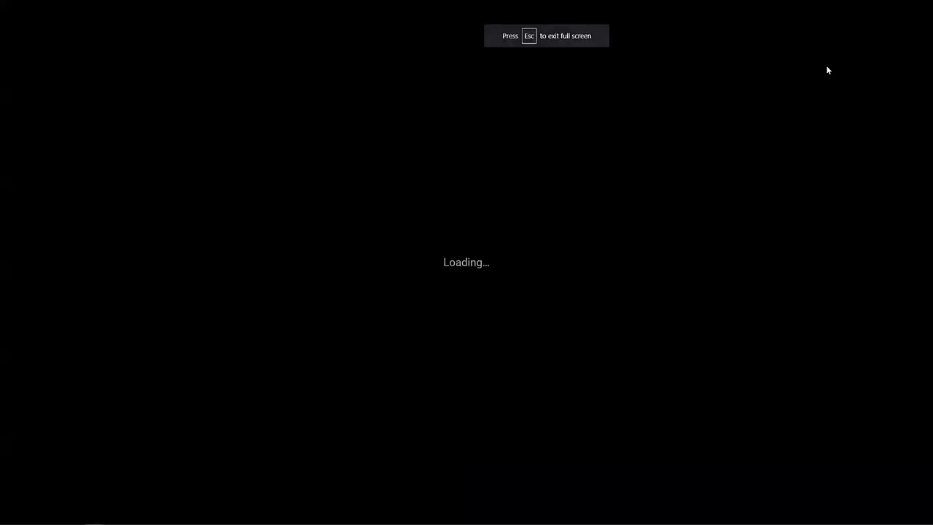